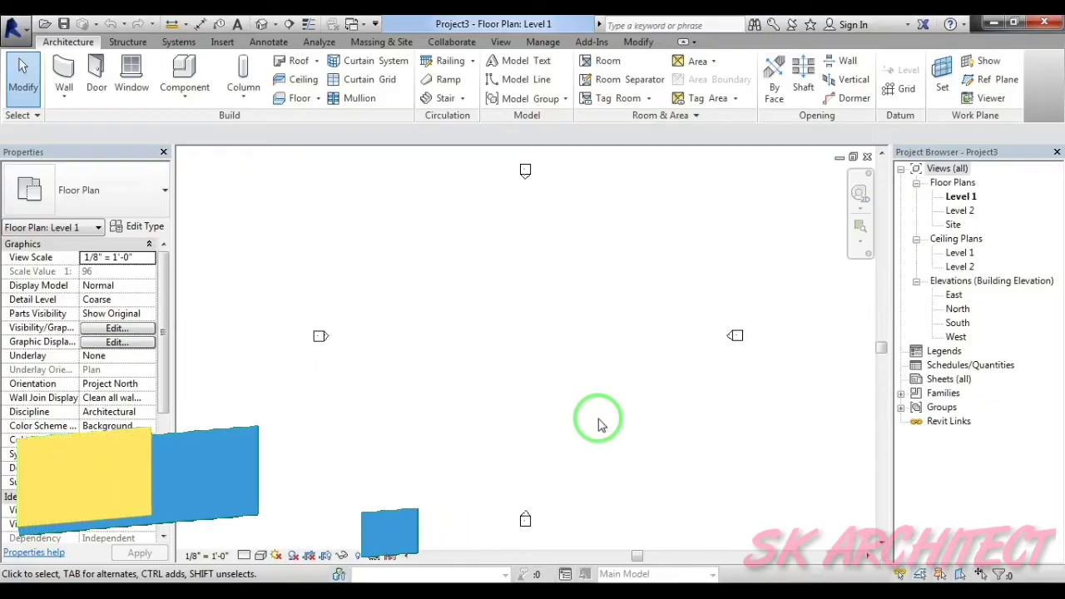
- Set the project Length format to Meters in Project Units (UN) and apply it
{"action": "key", "text": "u"}
{"action": "key", "text": "n"}
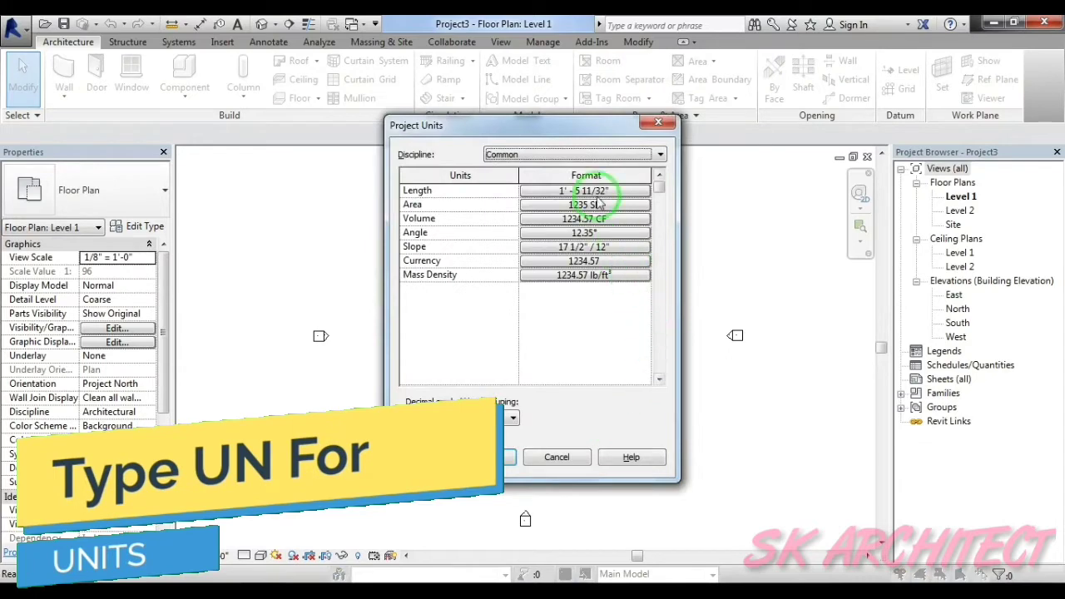
{"action": "left_click", "coordinate": [594, 200]}
{"action": "left_click", "coordinate": [574, 219]}
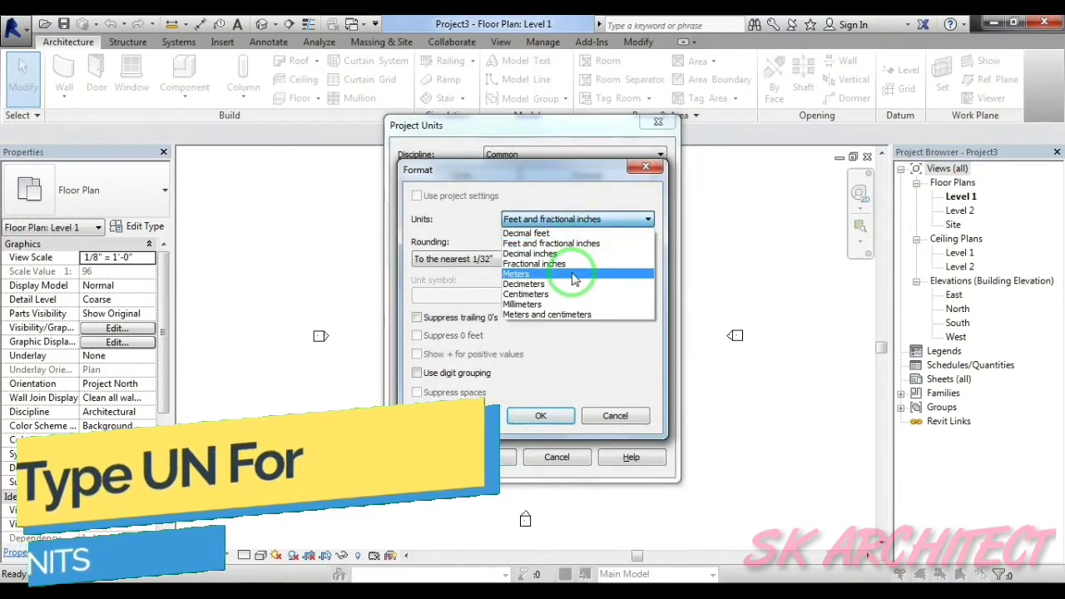
{"action": "left_click", "coordinate": [571, 279]}
{"action": "left_click", "coordinate": [543, 413]}
{"action": "left_click", "coordinate": [487, 454]}
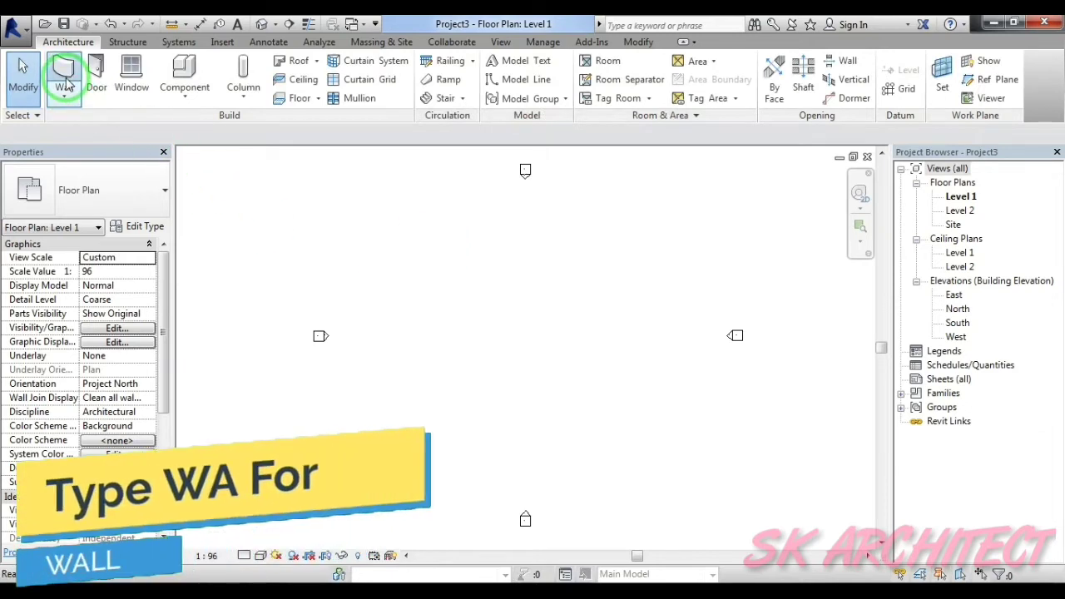
- Start a Start-End-Radius Arc wall (WA) and draw the first two curved walls
{"action": "key", "text": "w"}
{"action": "key", "text": "a"}
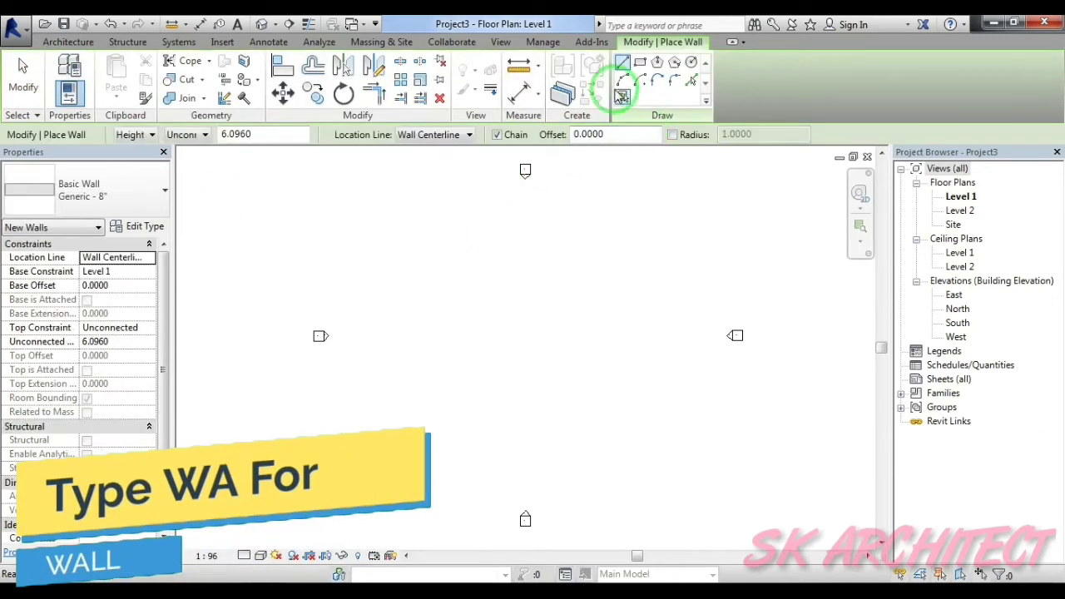
{"action": "left_click", "coordinate": [623, 80]}
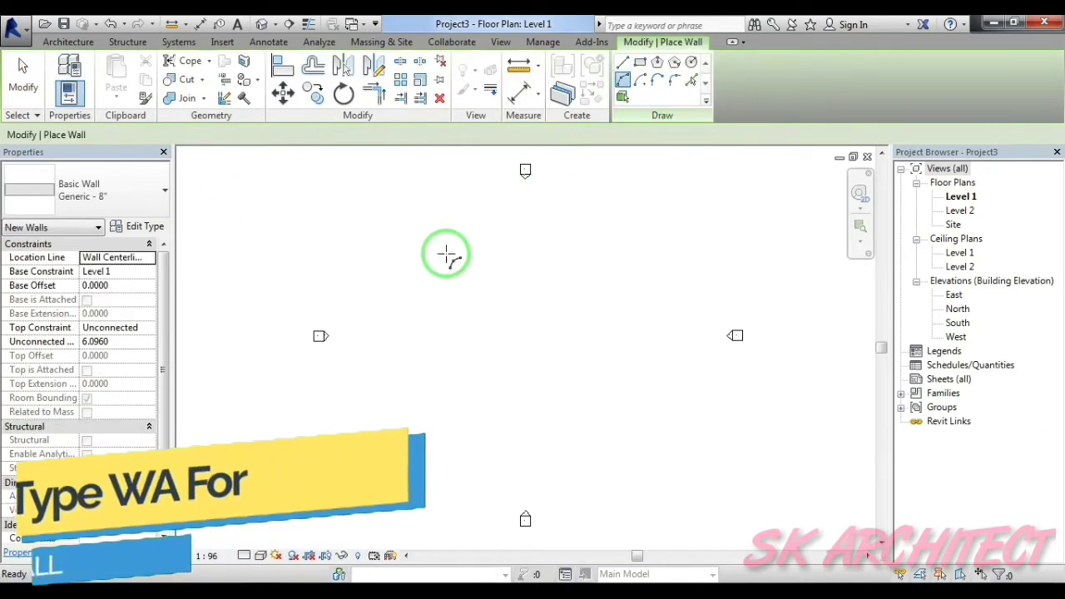
{"action": "left_click", "coordinate": [442, 328]}
{"action": "left_click", "coordinate": [494, 280]}
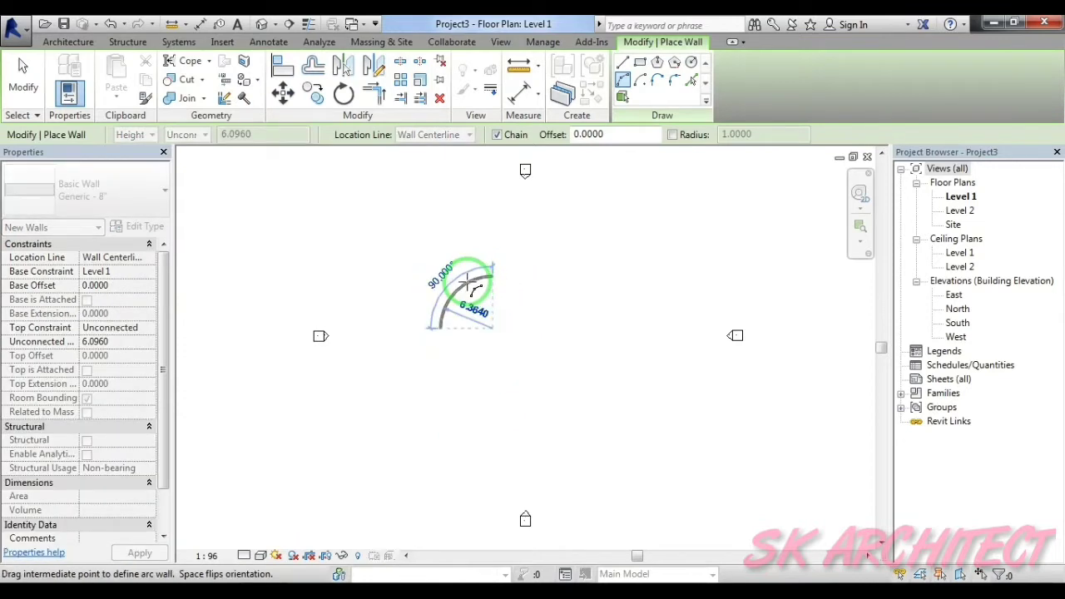
{"action": "left_click", "coordinate": [473, 286]}
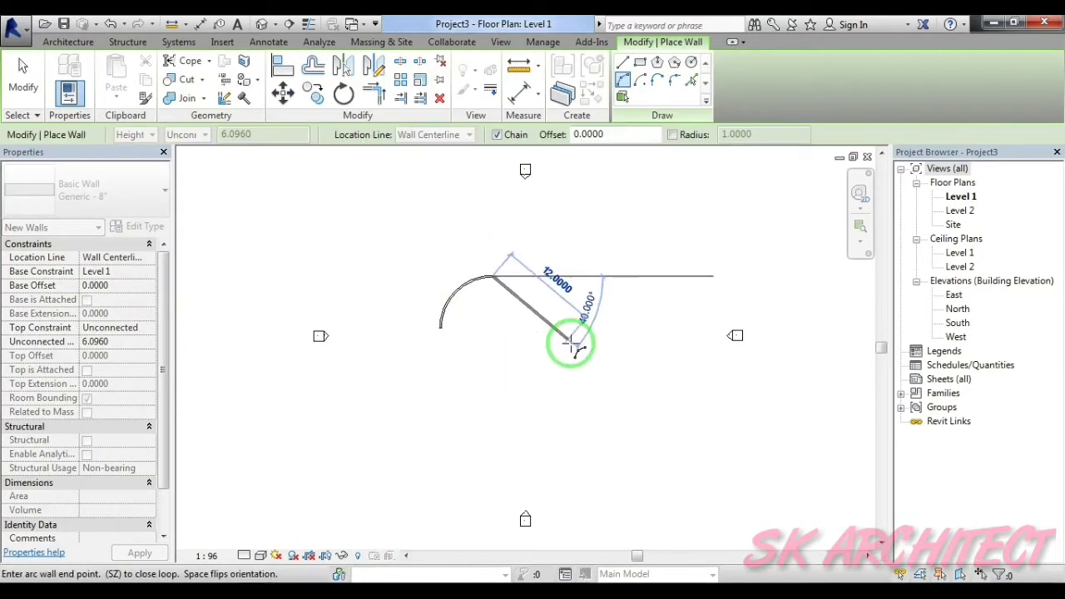
{"action": "left_click", "coordinate": [579, 348]}
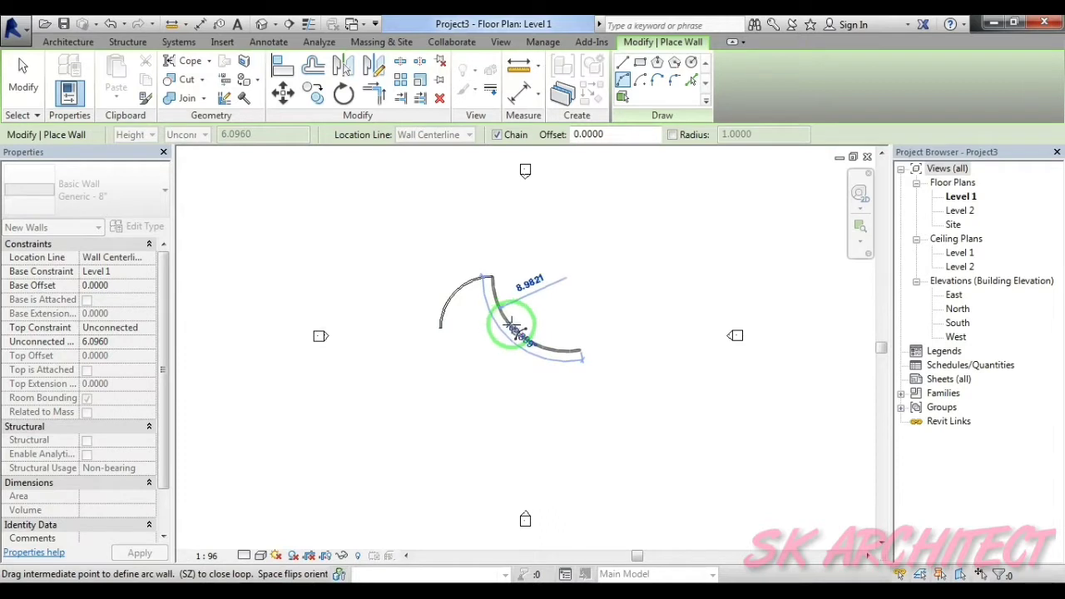
{"action": "left_click", "coordinate": [514, 327]}
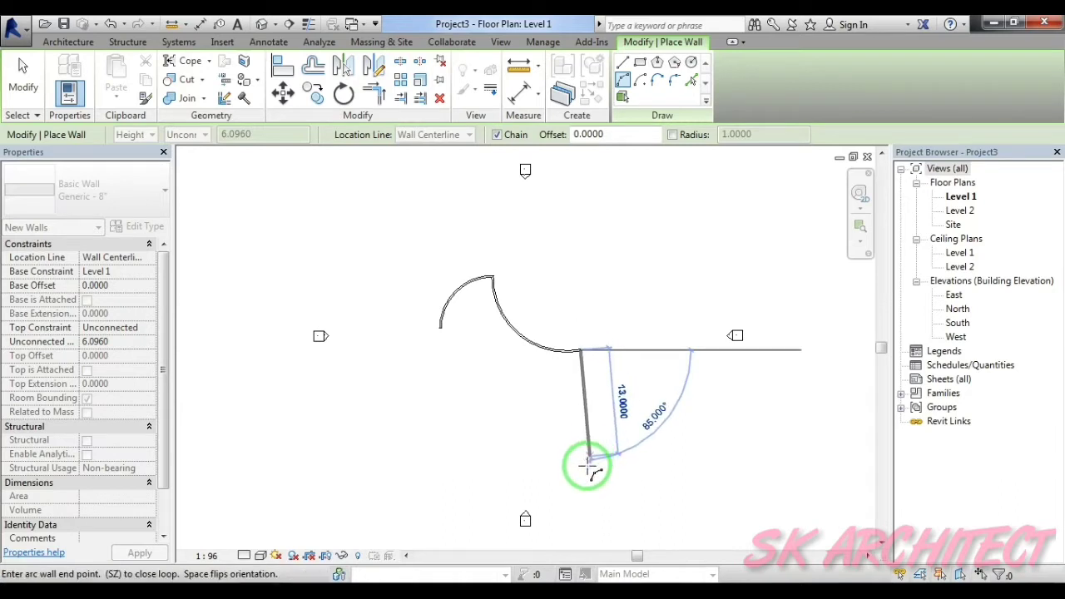
- Draw the third and lower-left arc walls, then cancel the wall command
{"action": "left_click", "coordinate": [586, 464]}
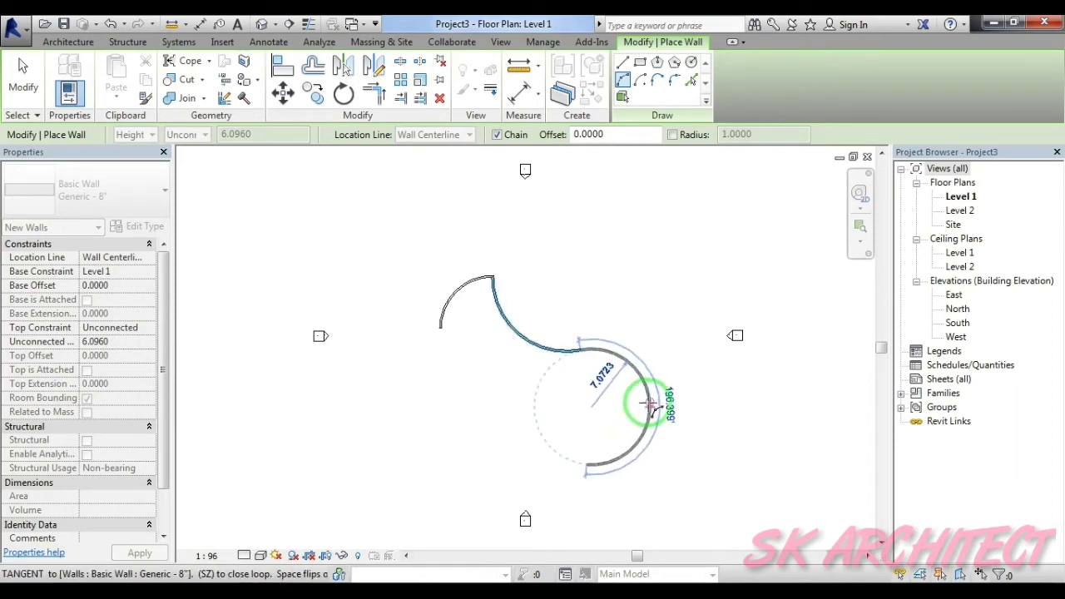
{"action": "left_click", "coordinate": [650, 405]}
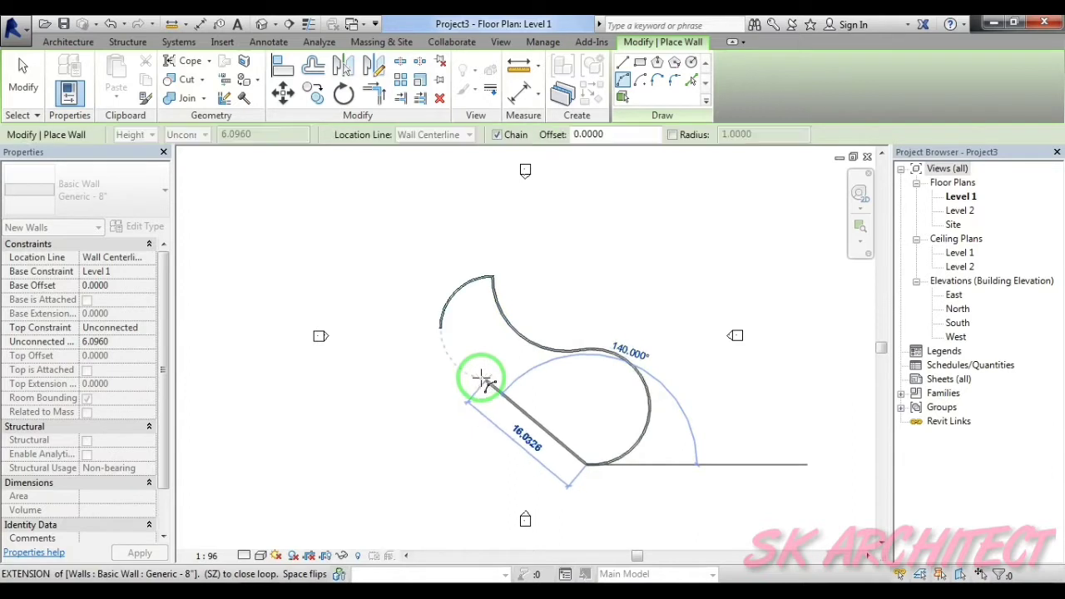
{"action": "left_click", "coordinate": [485, 383]}
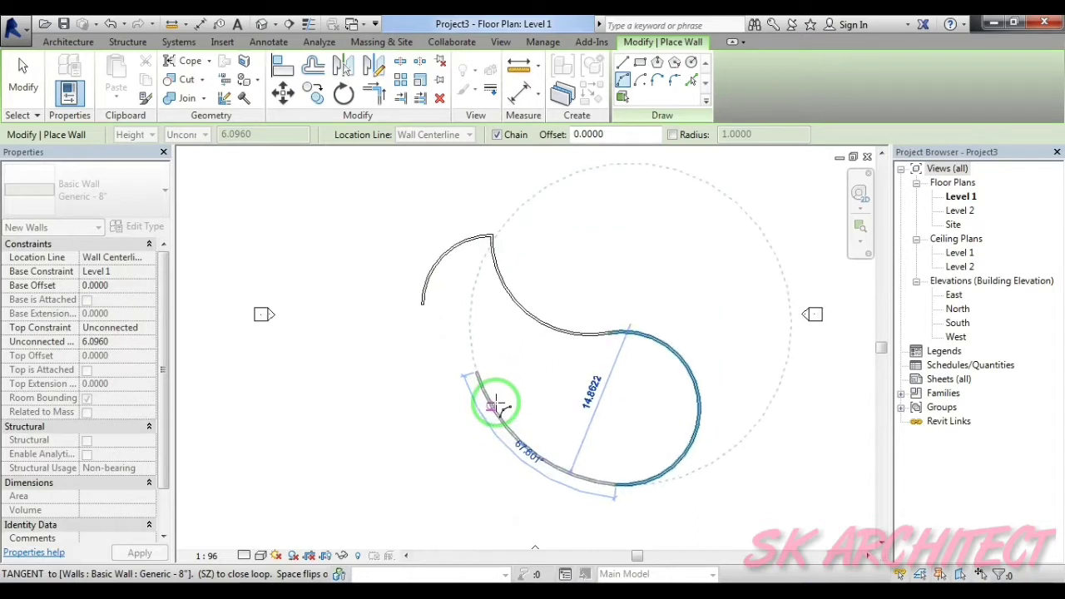
{"action": "left_click", "coordinate": [496, 404]}
{"action": "scroll", "coordinate": [496, 403], "scroll_direction": "up", "scroll_amount": 2}
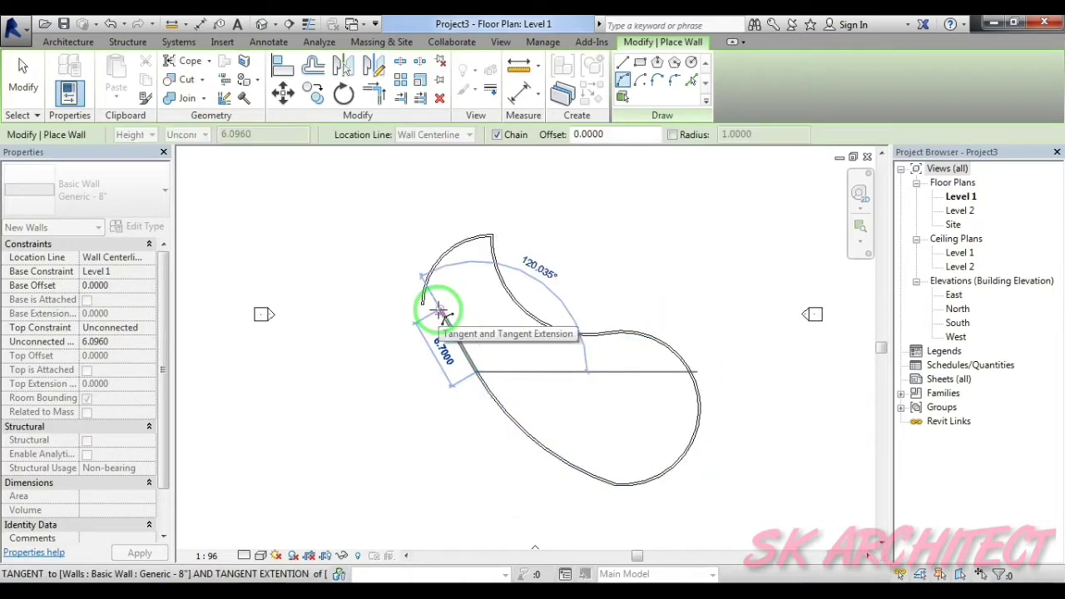
{"action": "right_click", "coordinate": [588, 253]}
{"action": "left_click", "coordinate": [614, 262]}
- Exit wall placement and delete the stray lower-left arc wall
{"action": "right_click", "coordinate": [580, 249]}
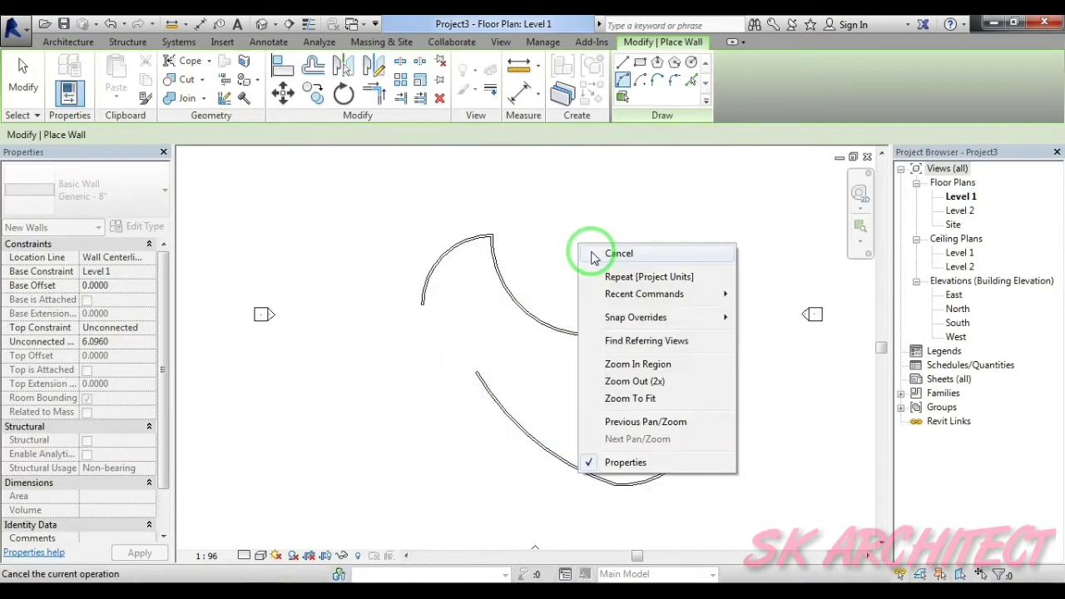
{"action": "left_click", "coordinate": [589, 249]}
{"action": "left_click", "coordinate": [520, 426]}
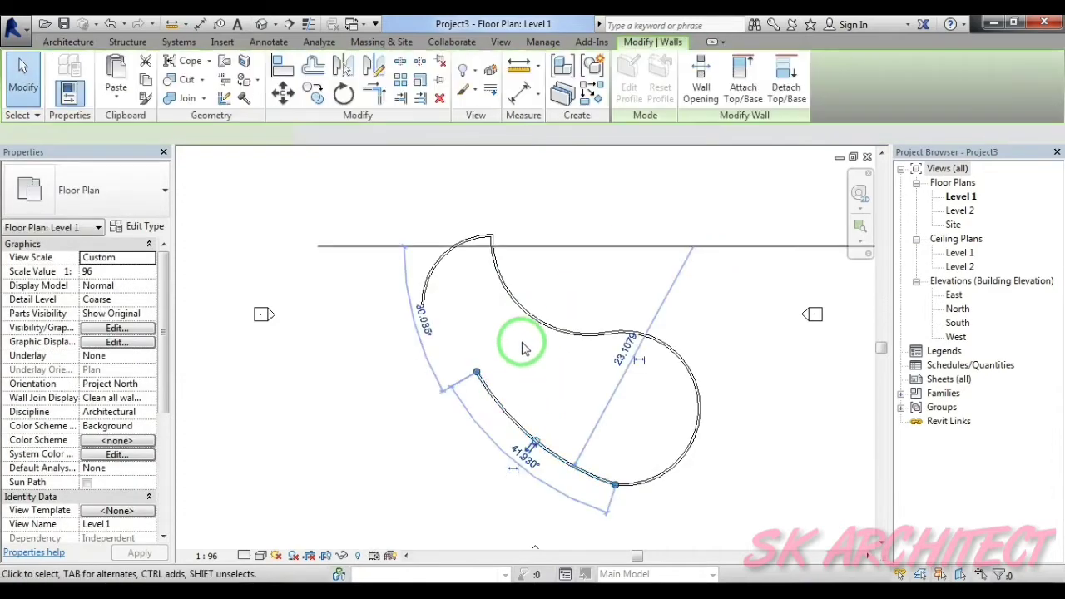
{"action": "key", "text": "Delete"}
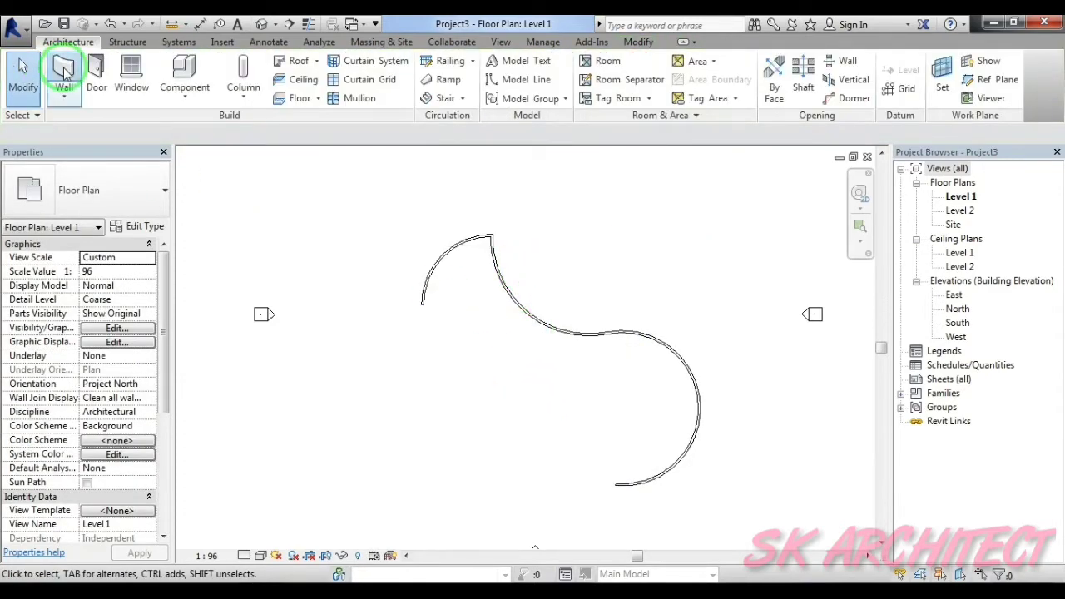
- Draw two new Start-End-Radius arc walls snapping to endpoints to close the loop
{"action": "left_click", "coordinate": [64, 69]}
{"action": "left_click", "coordinate": [623, 80]}
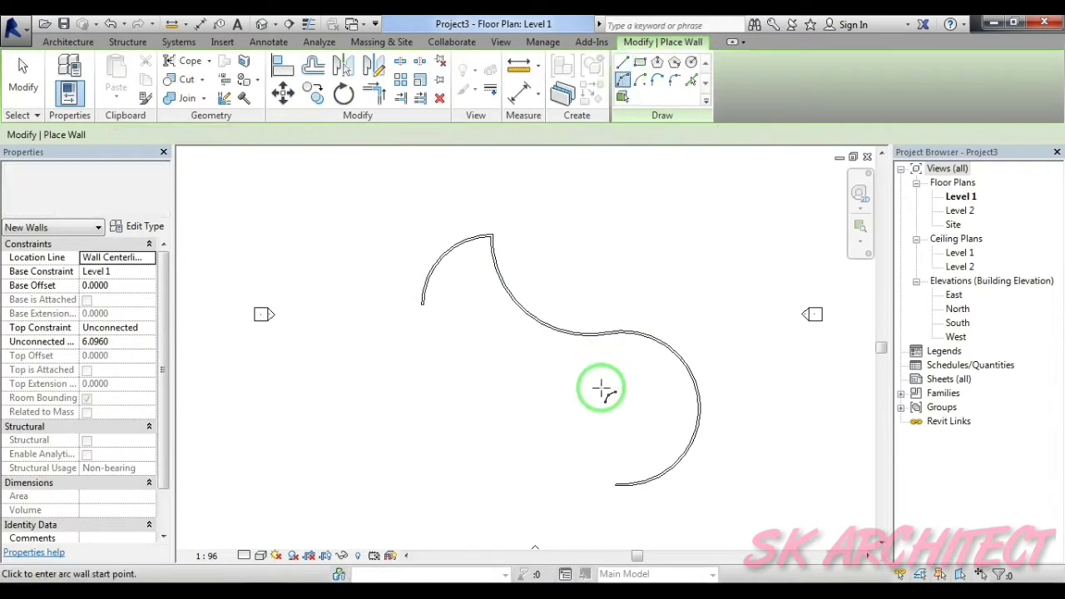
{"action": "scroll", "coordinate": [615, 481], "scroll_direction": "up", "scroll_amount": 2}
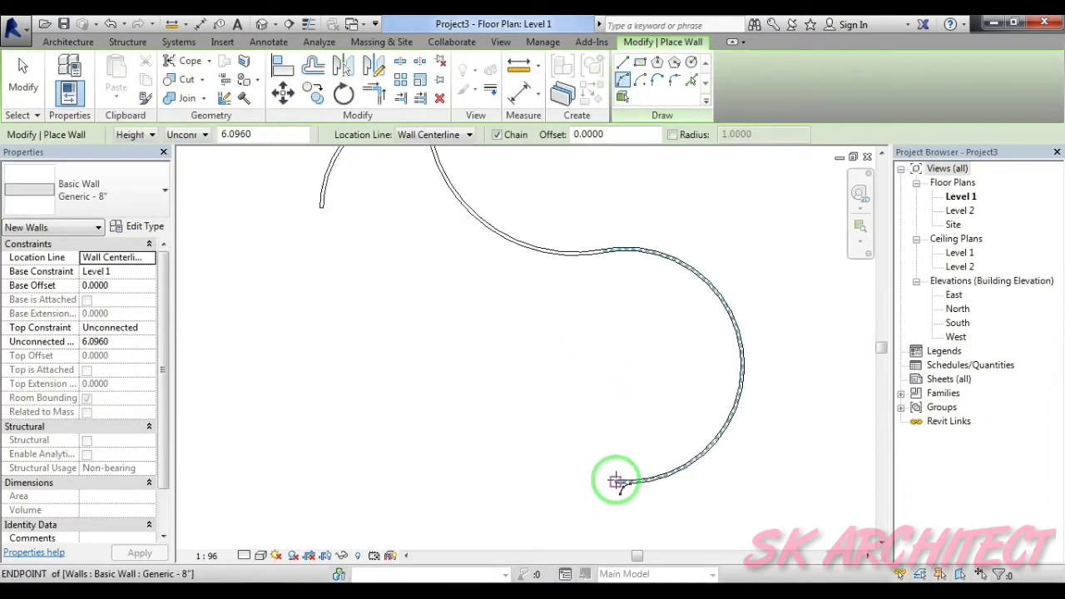
{"action": "left_click", "coordinate": [616, 481]}
{"action": "left_click", "coordinate": [447, 328]}
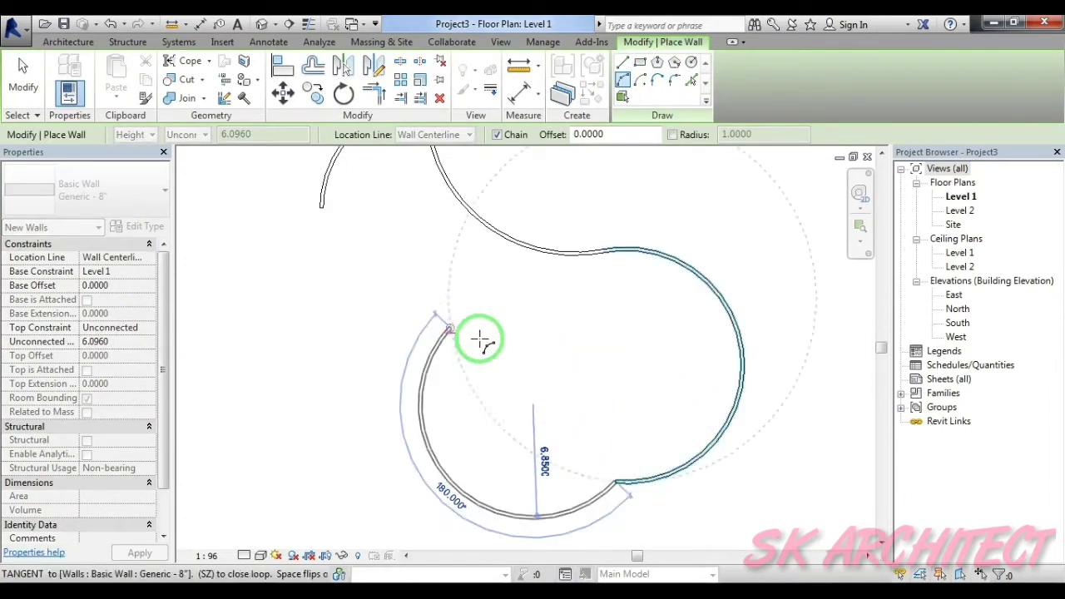
{"action": "left_click", "coordinate": [491, 337]}
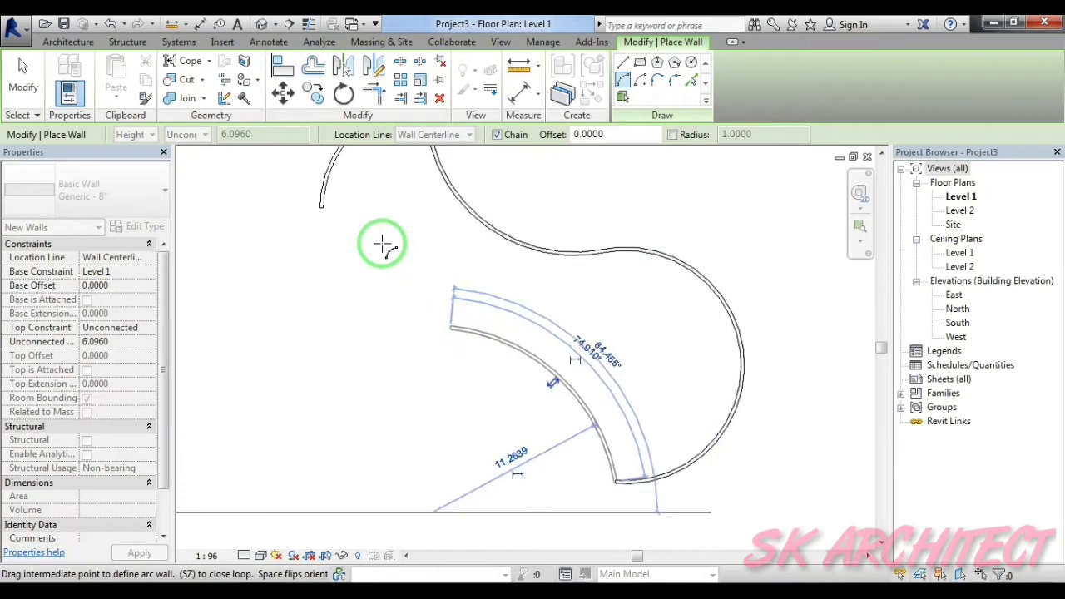
{"action": "scroll", "coordinate": [325, 212], "scroll_direction": "up", "scroll_amount": 2}
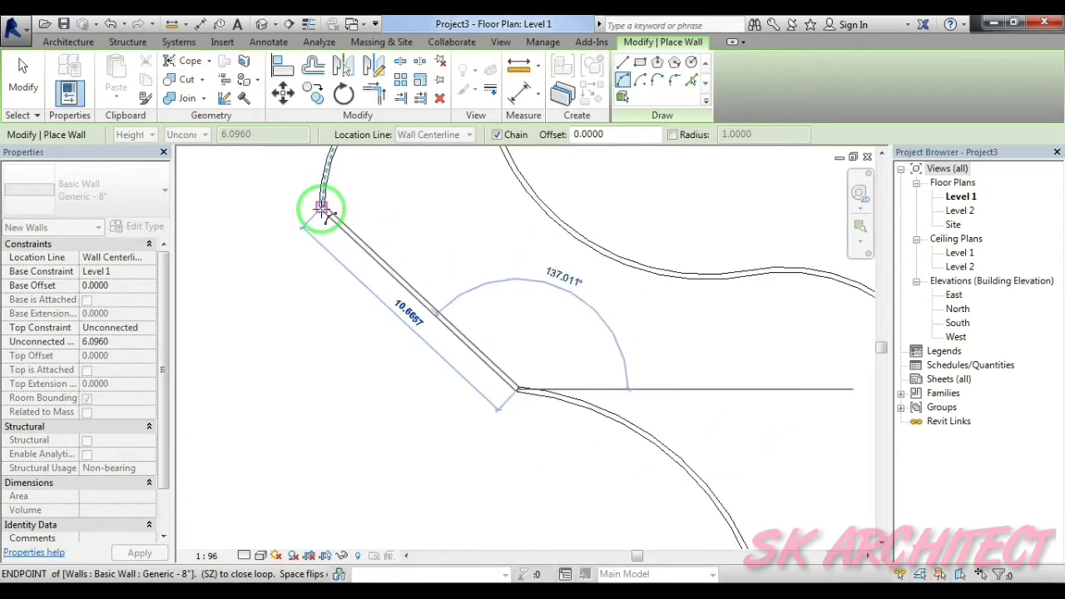
{"action": "left_click", "coordinate": [331, 208]}
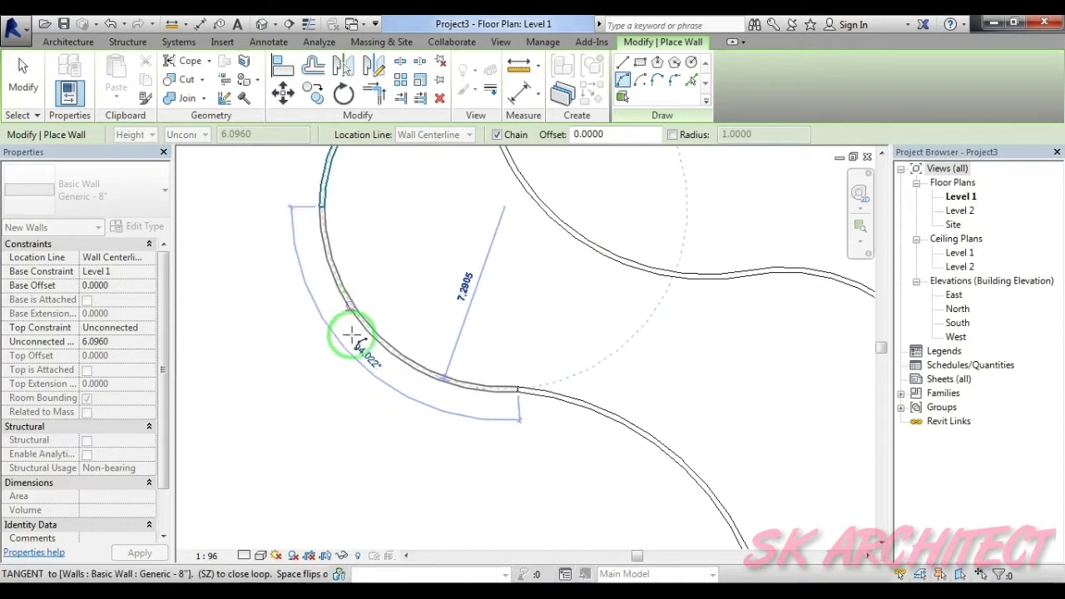
{"action": "left_click", "coordinate": [353, 335]}
{"action": "scroll", "coordinate": [499, 437], "scroll_direction": "down", "scroll_amount": 3}
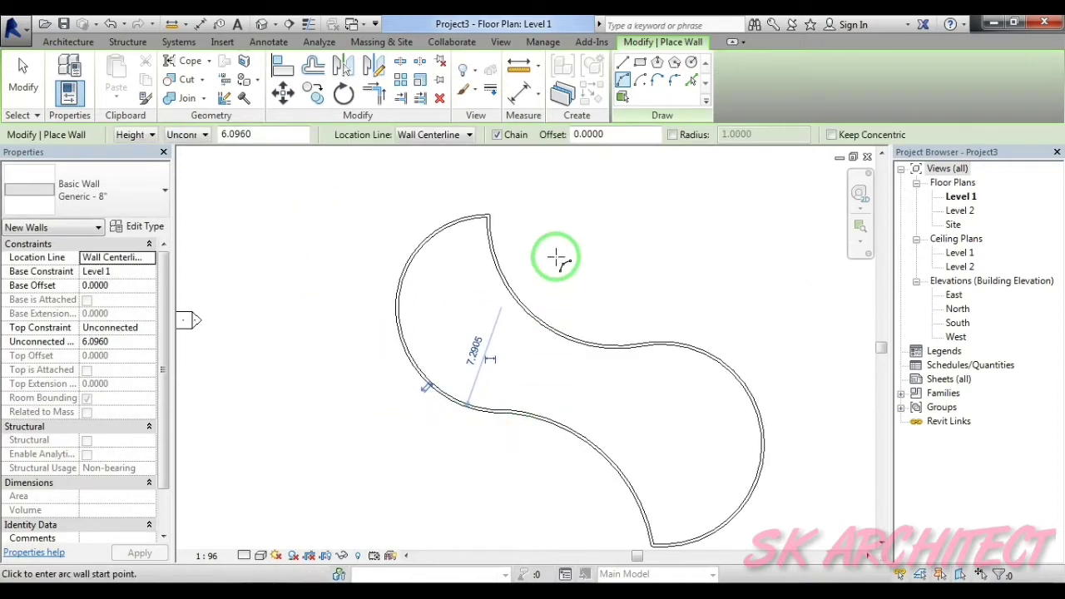
- Round off the top pointed corner of the wall loop with a fillet arc
{"action": "left_click", "coordinate": [674, 83]}
{"action": "left_click", "coordinate": [452, 221]}
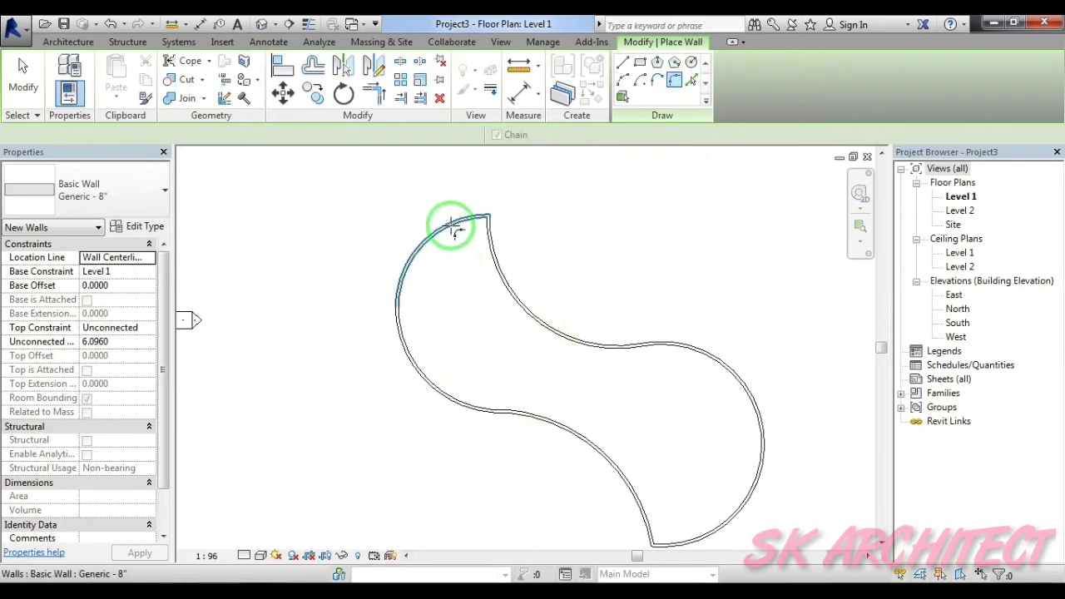
{"action": "left_click", "coordinate": [486, 243]}
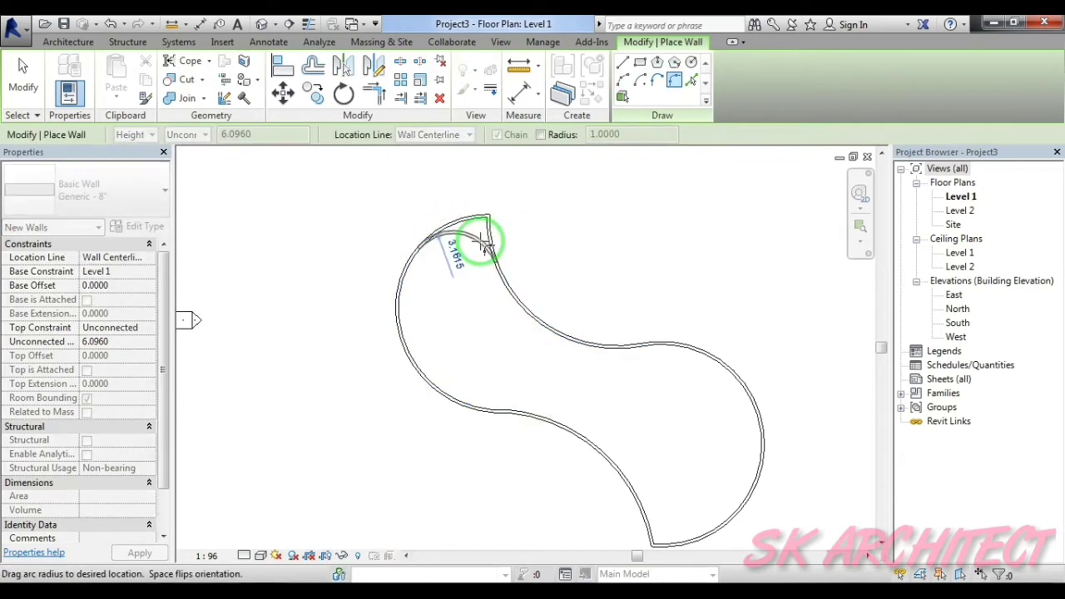
{"action": "left_click", "coordinate": [712, 451]}
- Fillet the bottom corner between the right-lobe and left walls, then cancel wall placement
{"action": "middle_click_drag", "start_coordinate": [728, 537], "coordinate": [647, 424]}
{"action": "left_click", "coordinate": [639, 421]}
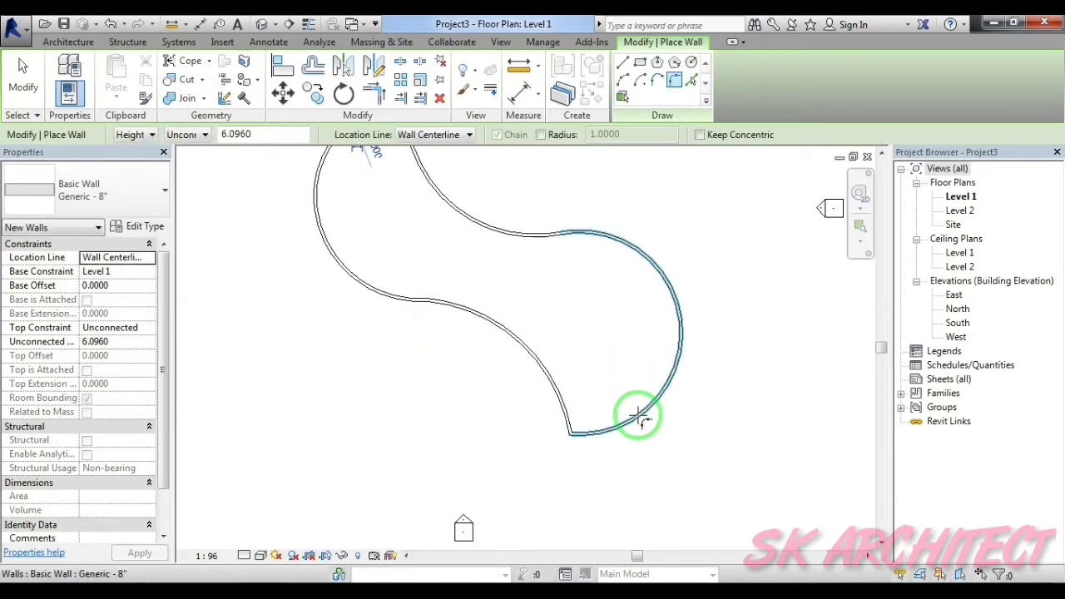
{"action": "left_click", "coordinate": [559, 405]}
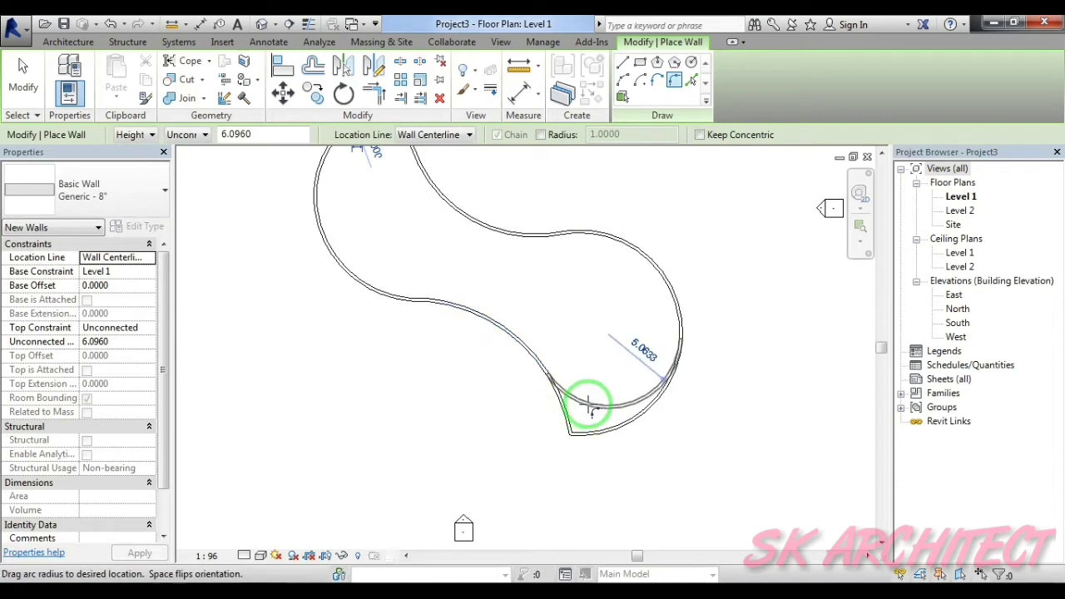
{"action": "left_click", "coordinate": [585, 408]}
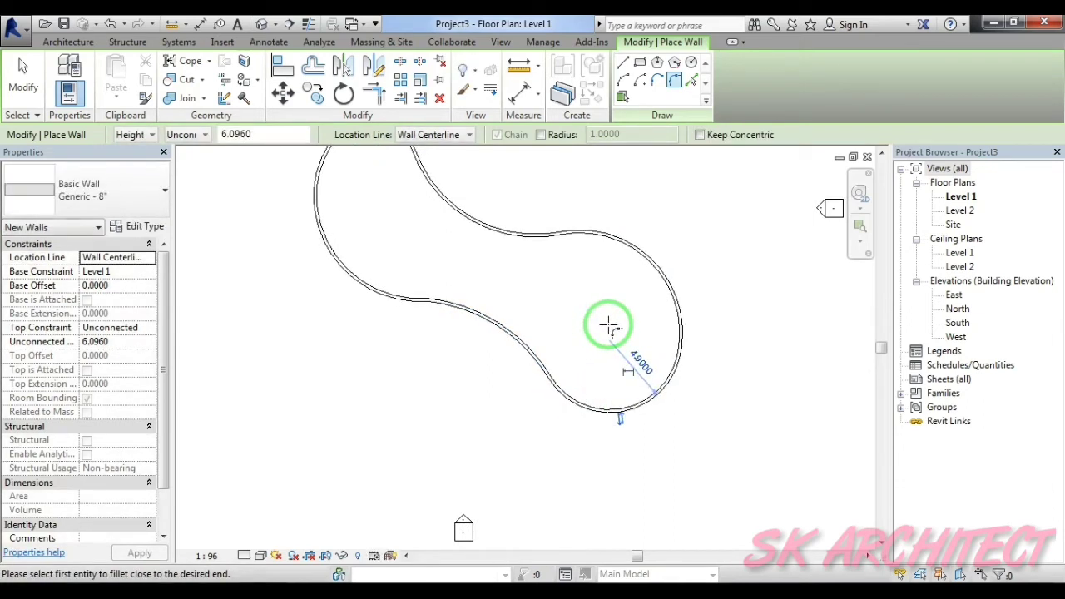
{"action": "scroll", "coordinate": [613, 331], "scroll_direction": "down", "scroll_amount": 3}
{"action": "right_click", "coordinate": [559, 237]}
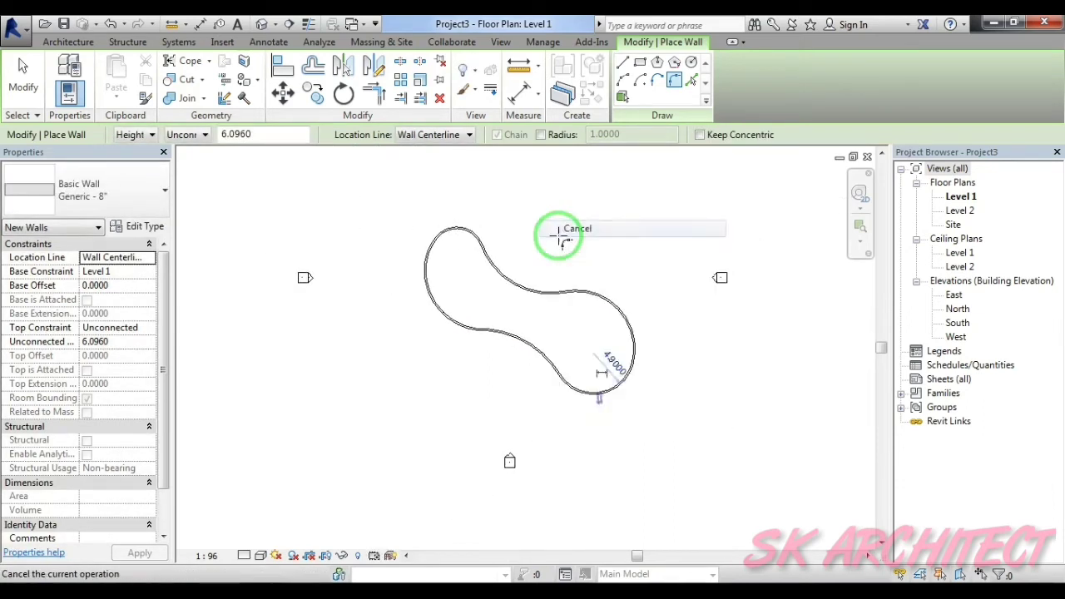
{"action": "left_click", "coordinate": [567, 237]}
- Sketch a 38 by 37 rectangular floor boundary around the pool
{"action": "scroll", "coordinate": [557, 308], "scroll_direction": "down", "scroll_amount": 1}
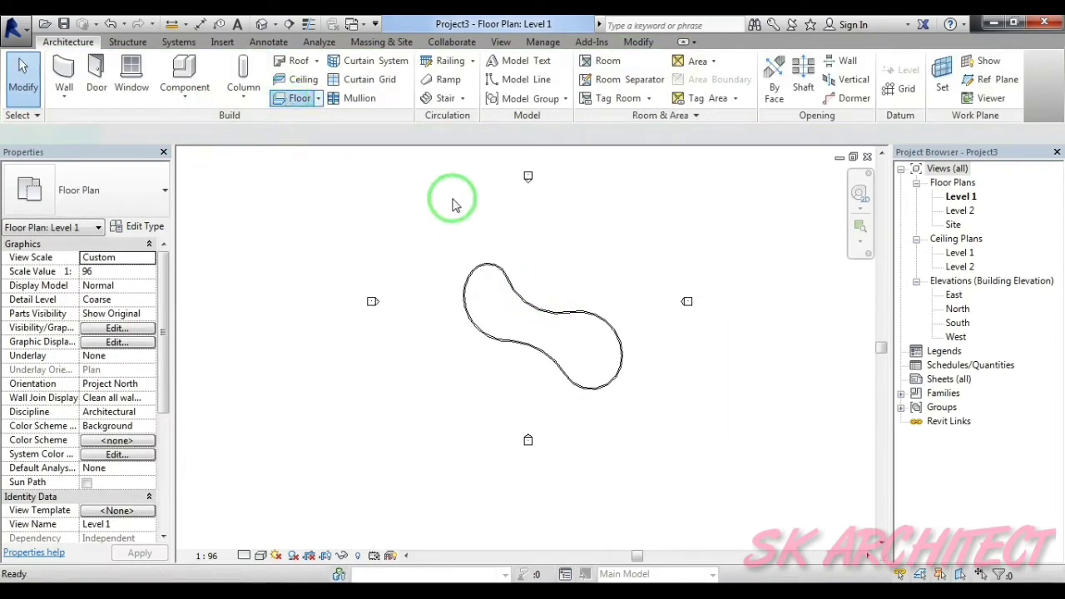
{"action": "left_click", "coordinate": [756, 65]}
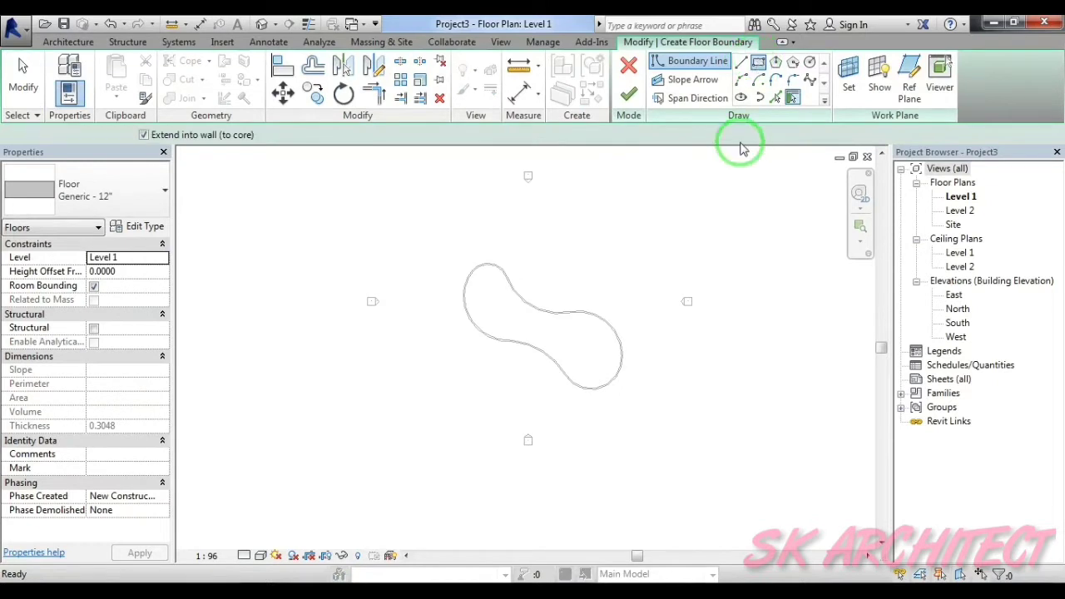
{"action": "left_click", "coordinate": [426, 198]}
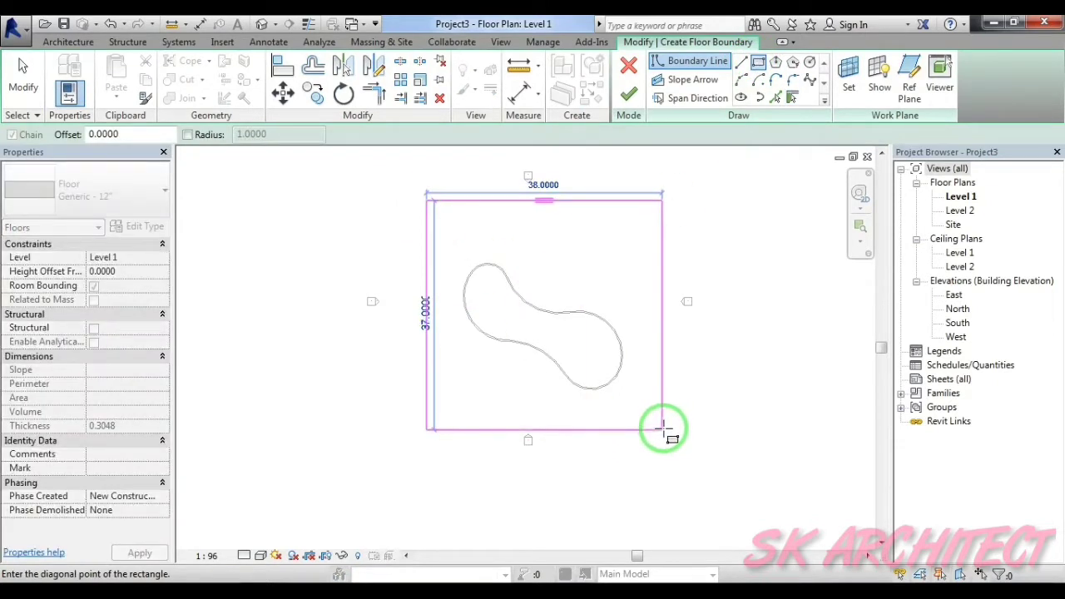
{"action": "left_click", "coordinate": [663, 429]}
{"action": "scroll", "coordinate": [596, 305], "scroll_direction": "up", "scroll_amount": 4}
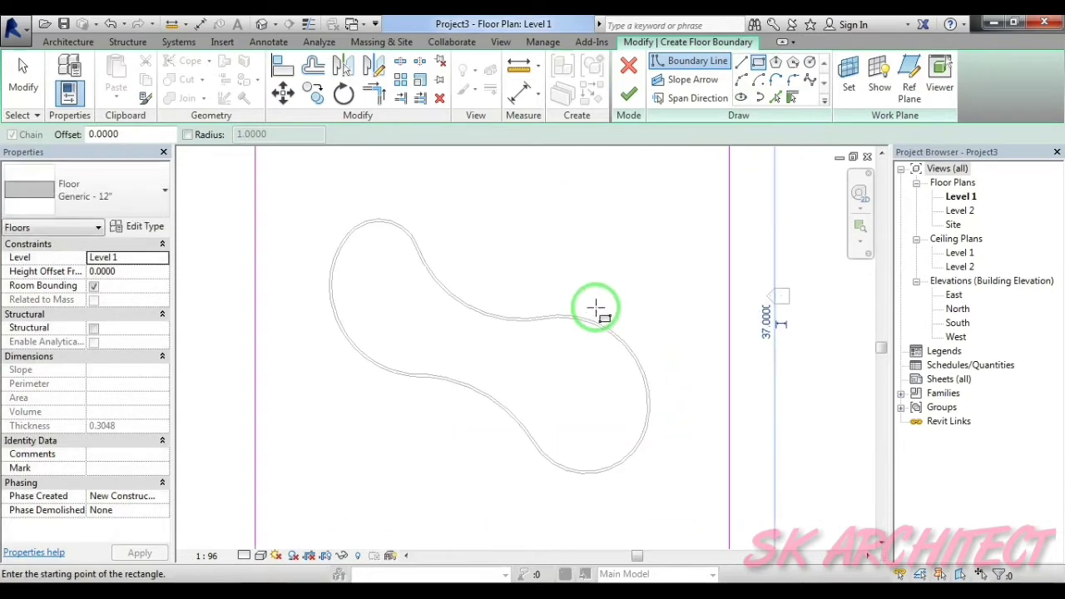
- Add the first three inner wall edges to the floor boundary with Pick Lines
{"action": "left_click", "coordinate": [777, 98]}
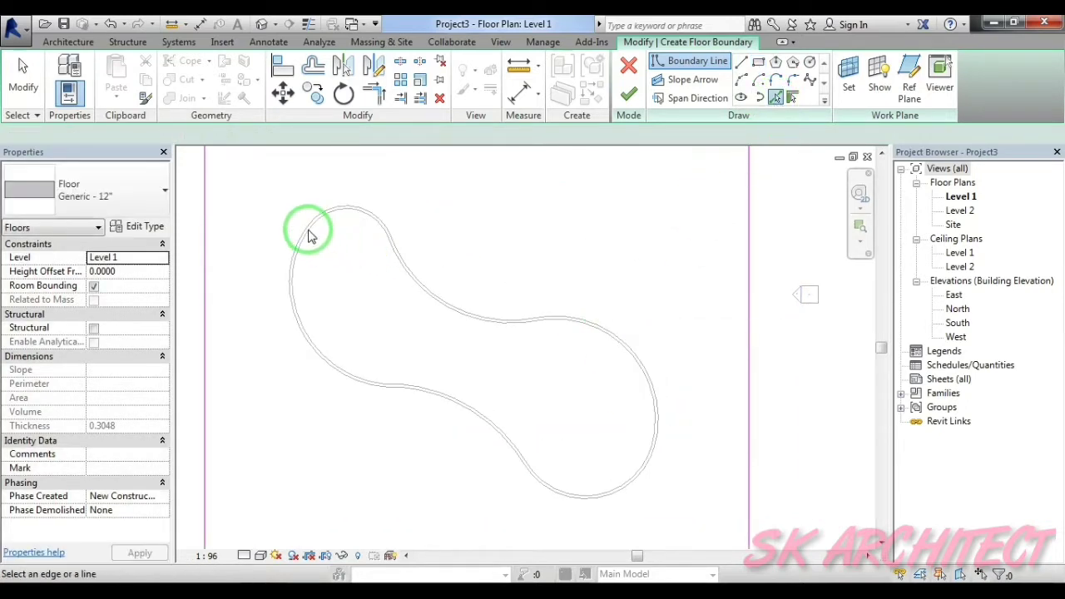
{"action": "scroll", "coordinate": [305, 233], "scroll_direction": "up", "scroll_amount": 2}
{"action": "scroll", "coordinate": [308, 241], "scroll_direction": "up", "scroll_amount": 2}
{"action": "left_click", "coordinate": [336, 212]}
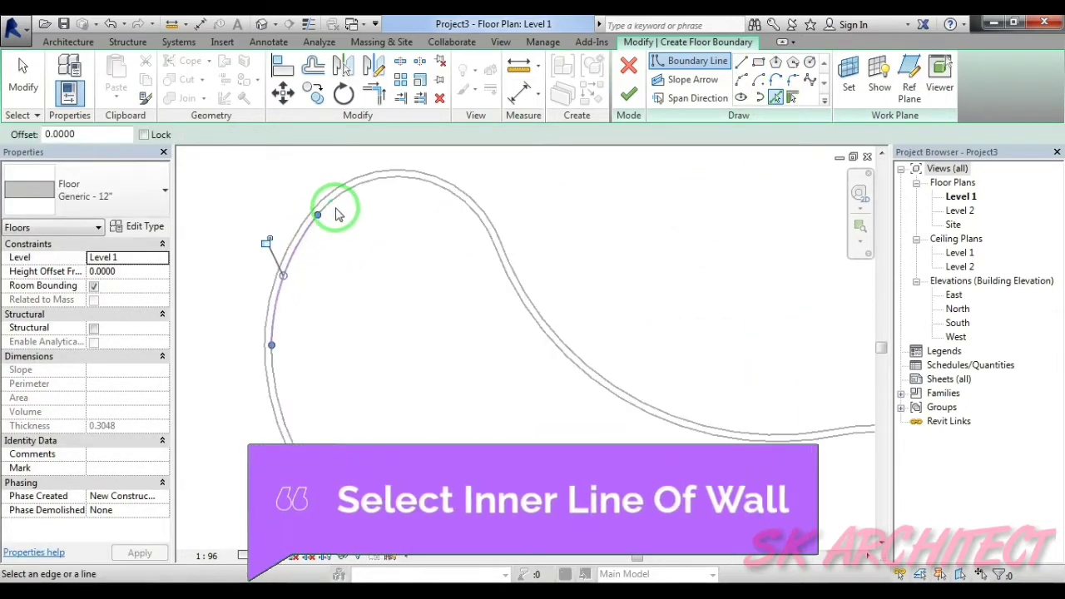
{"action": "left_click", "coordinate": [539, 340]}
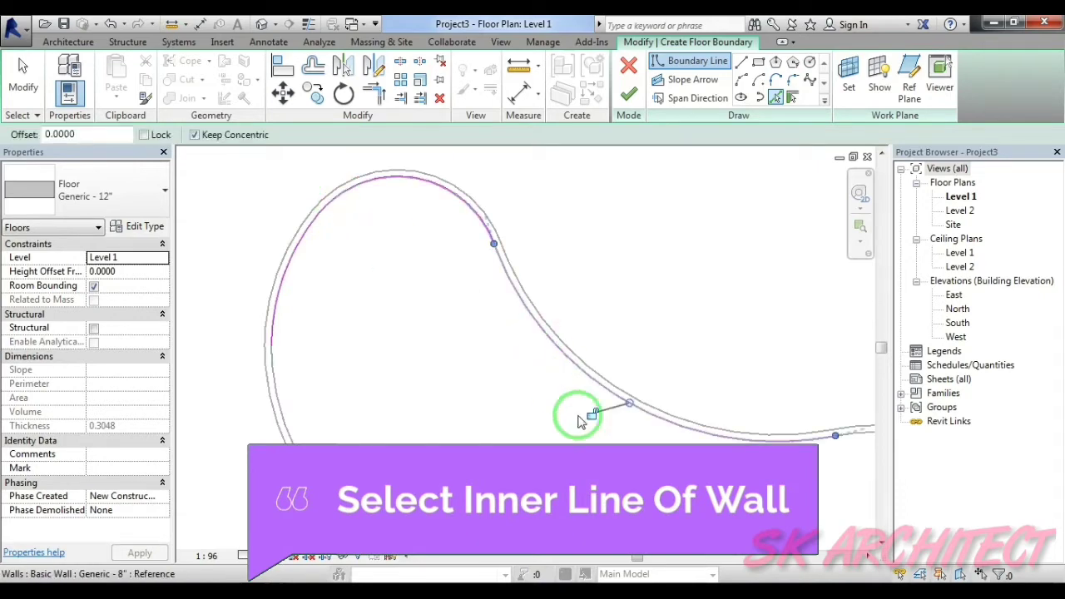
{"action": "mouse_move", "coordinate": [575, 416]}
{"action": "middle_mouse_down"}
{"action": "mouse_move", "coordinate": [380, 250]}
{"action": "mouse_move", "coordinate": [620, 258]}
{"action": "middle_mouse_up"}
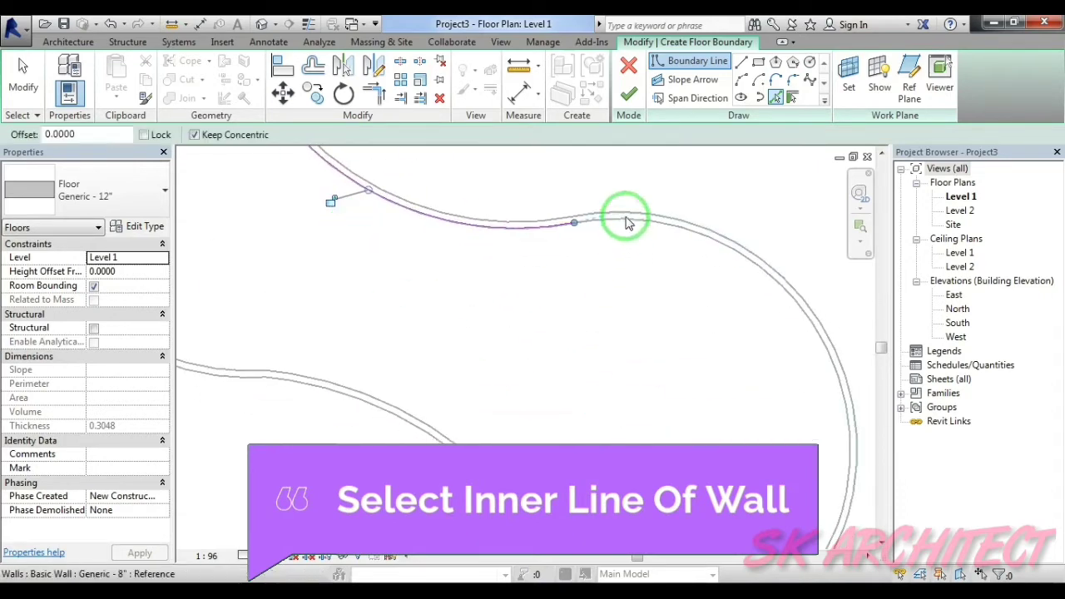
{"action": "left_click", "coordinate": [628, 223]}
- Pick the last inner wall segment and finish the Generic - 12" floor
{"action": "middle_click_drag", "start_coordinate": [673, 416], "coordinate": [635, 281]}
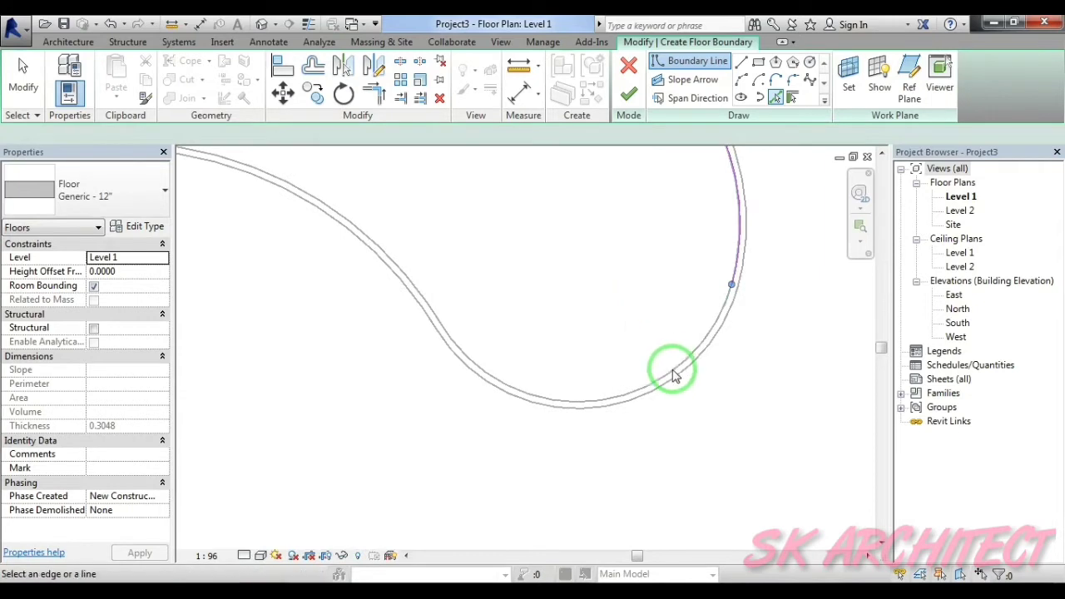
{"action": "mouse_move", "coordinate": [447, 225]}
{"action": "middle_mouse_down"}
{"action": "mouse_move", "coordinate": [638, 385]}
{"action": "mouse_move", "coordinate": [602, 369]}
{"action": "mouse_move", "coordinate": [474, 350]}
{"action": "middle_mouse_up"}
{"action": "left_click", "coordinate": [493, 332]}
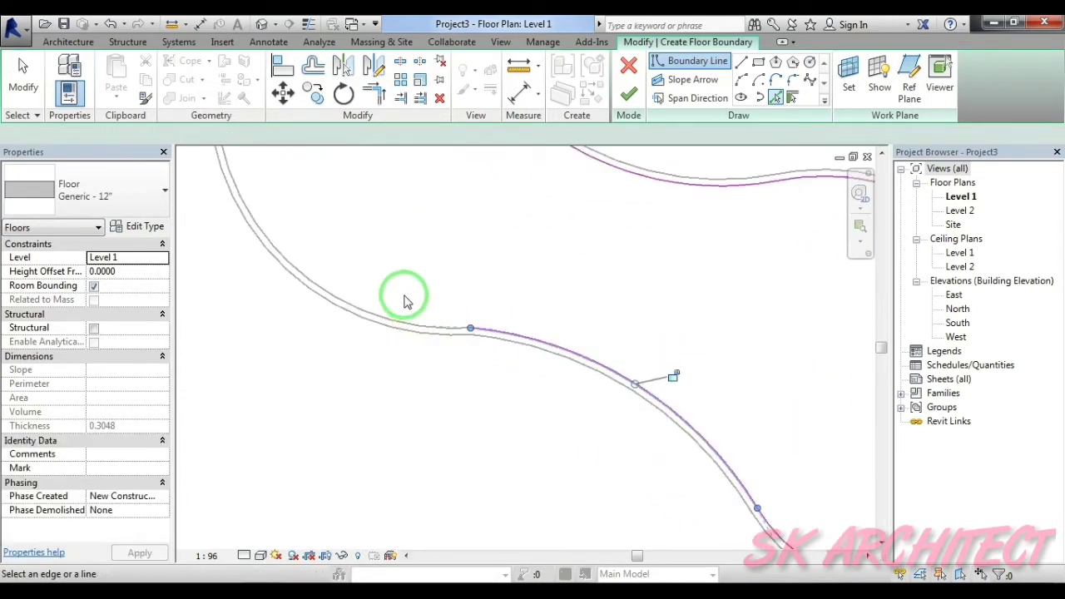
{"action": "scroll", "coordinate": [458, 235], "scroll_direction": "down", "scroll_amount": 4}
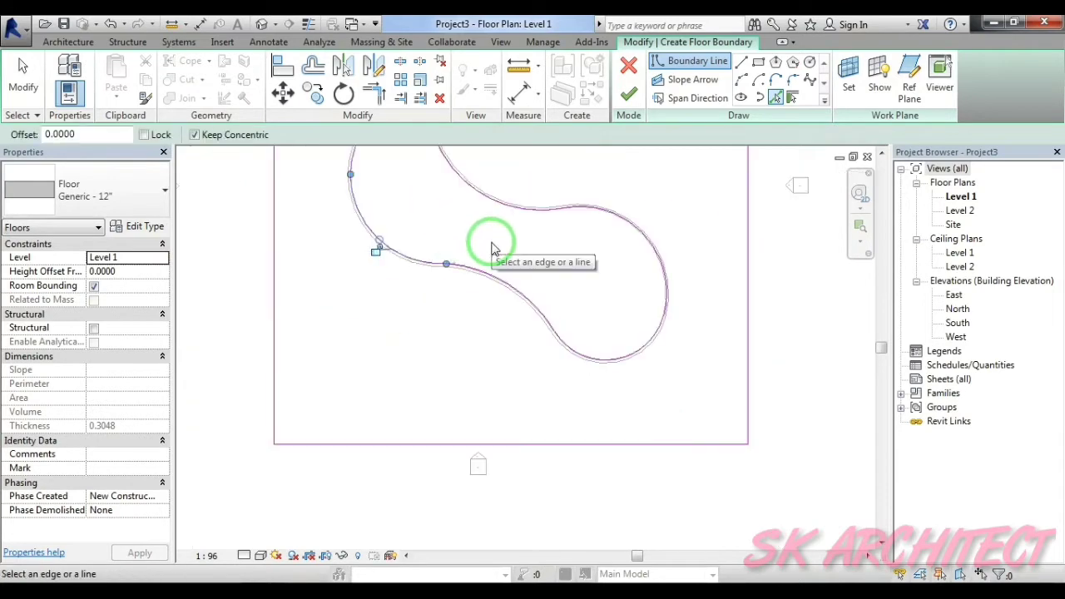
{"action": "middle_click_drag", "start_coordinate": [488, 245], "coordinate": [481, 327]}
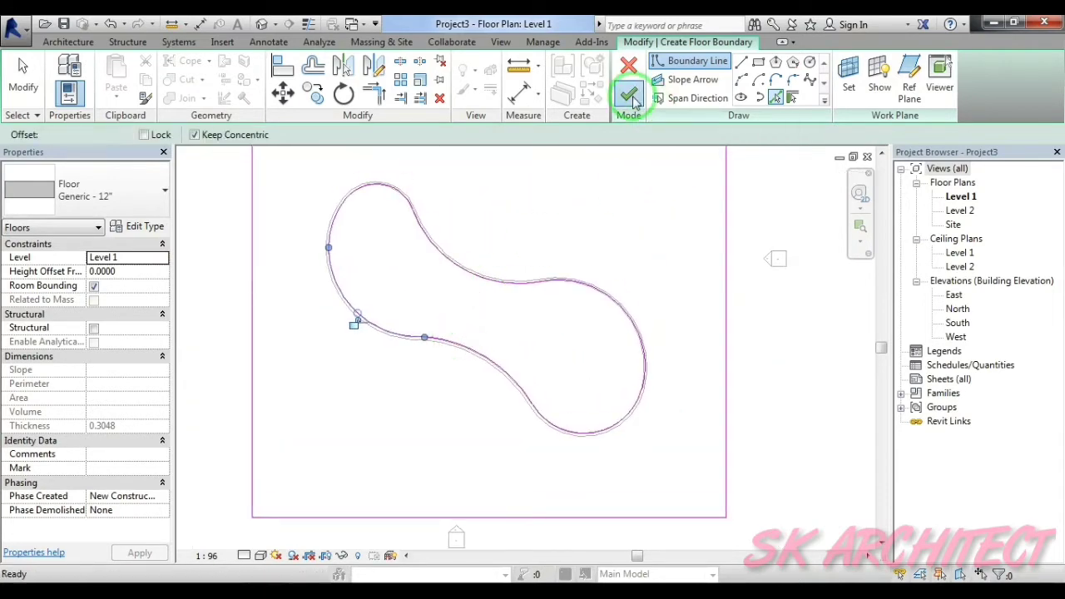
{"action": "left_click", "coordinate": [630, 96]}
{"action": "scroll", "coordinate": [718, 357], "scroll_direction": "down", "scroll_amount": 3}
- In the default 3D view, Tab-select all seven pool walls and set Base Offset to -2
{"action": "left_click", "coordinate": [724, 361]}
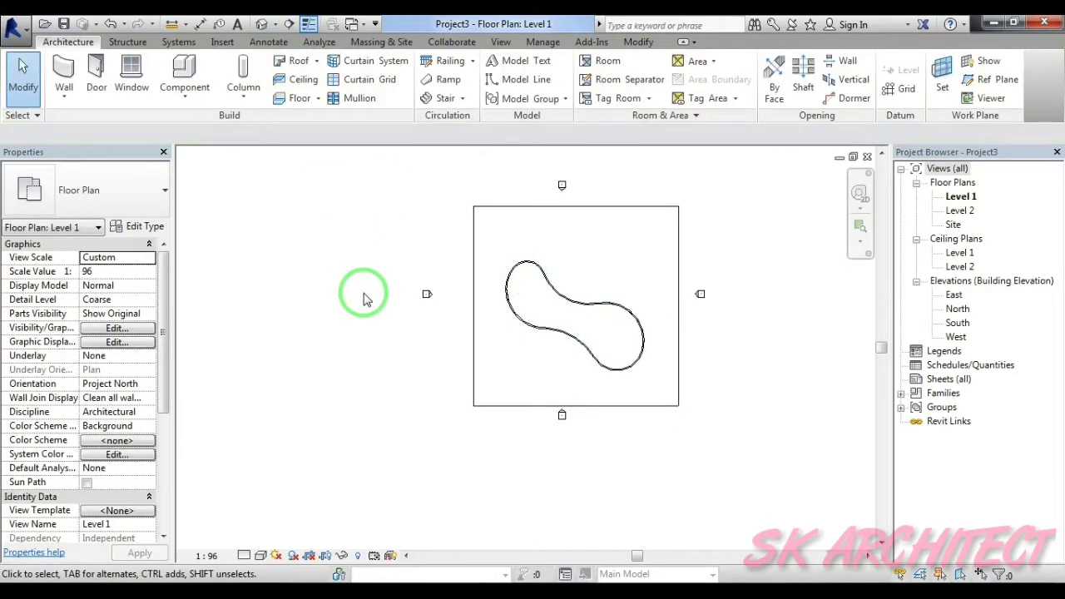
{"action": "middle_click_drag", "start_coordinate": [364, 298], "coordinate": [333, 340]}
{"action": "left_click", "coordinate": [265, 31]}
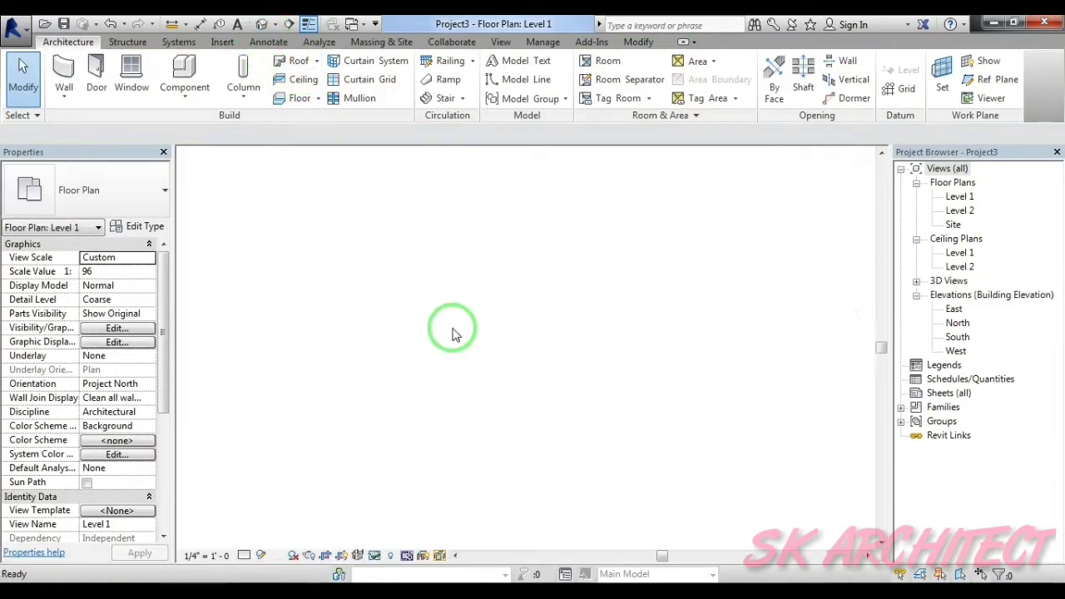
{"action": "mouse_move", "coordinate": [447, 406]}
{"action": "middle_mouse_down", "text": "shift"}
{"action": "mouse_move", "coordinate": [628, 376]}
{"action": "mouse_move", "coordinate": [463, 388]}
{"action": "middle_mouse_up", "text": "shift"}
{"action": "key", "text": "Tab"}
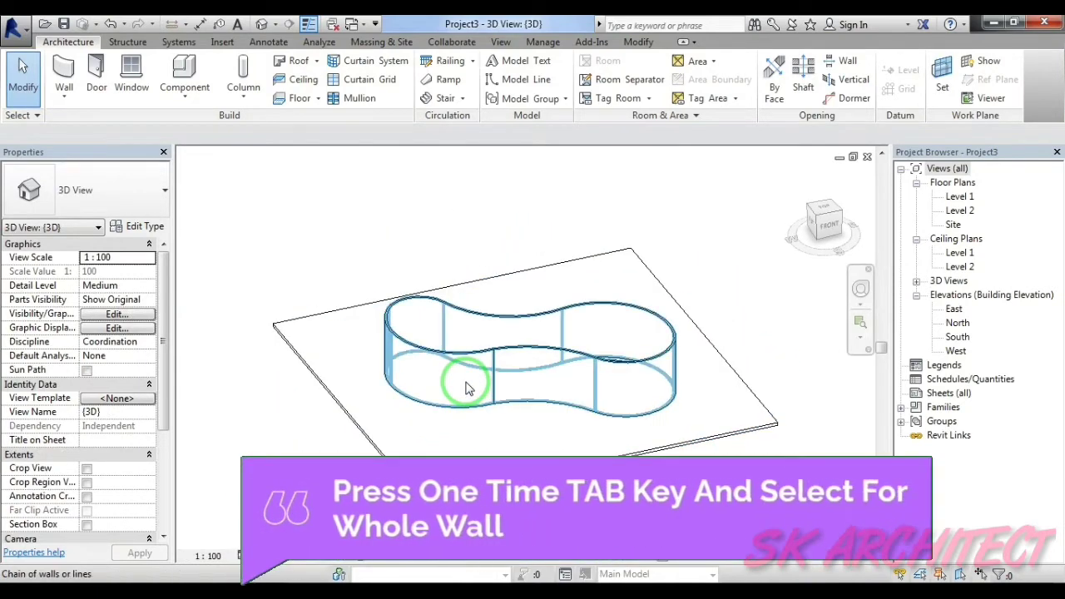
{"action": "left_click", "coordinate": [450, 388]}
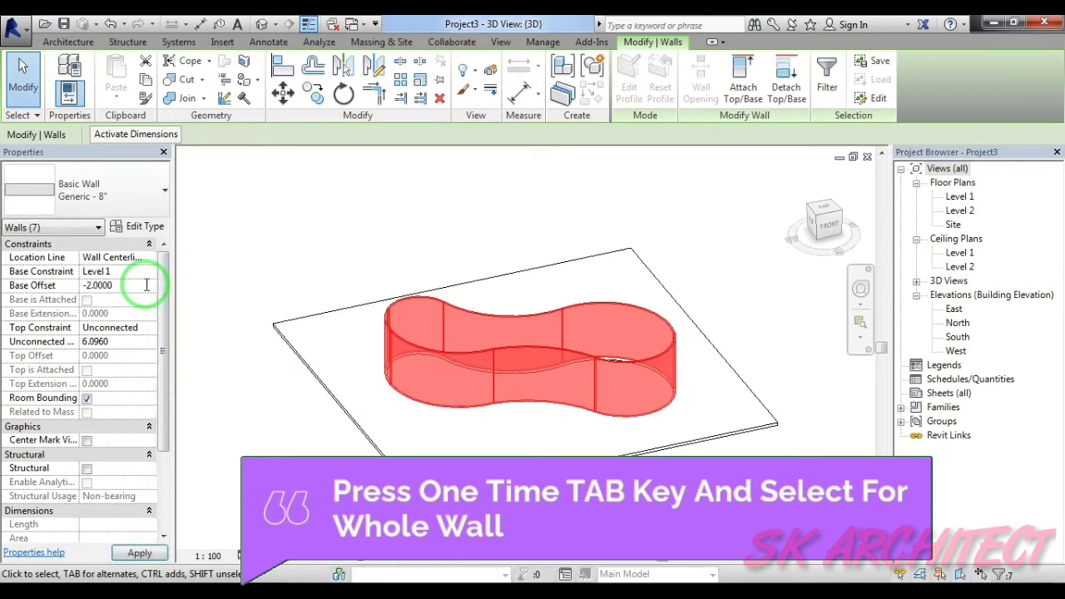
{"action": "left_click", "coordinate": [147, 284]}
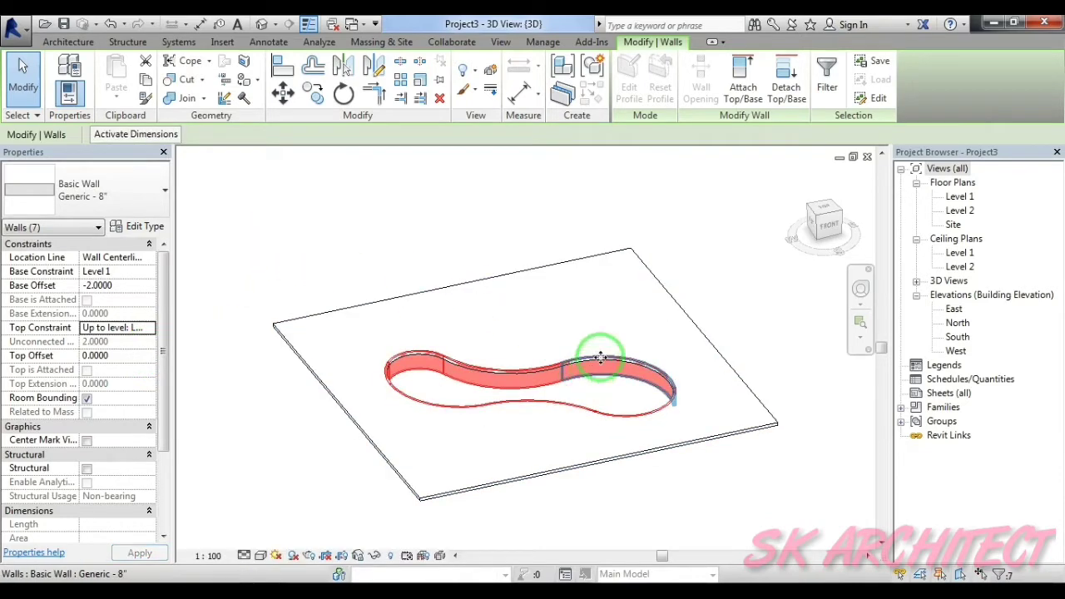
- Attach the wall tops to the floor slab and orbit to view the pool opening
{"action": "left_click", "coordinate": [739, 92]}
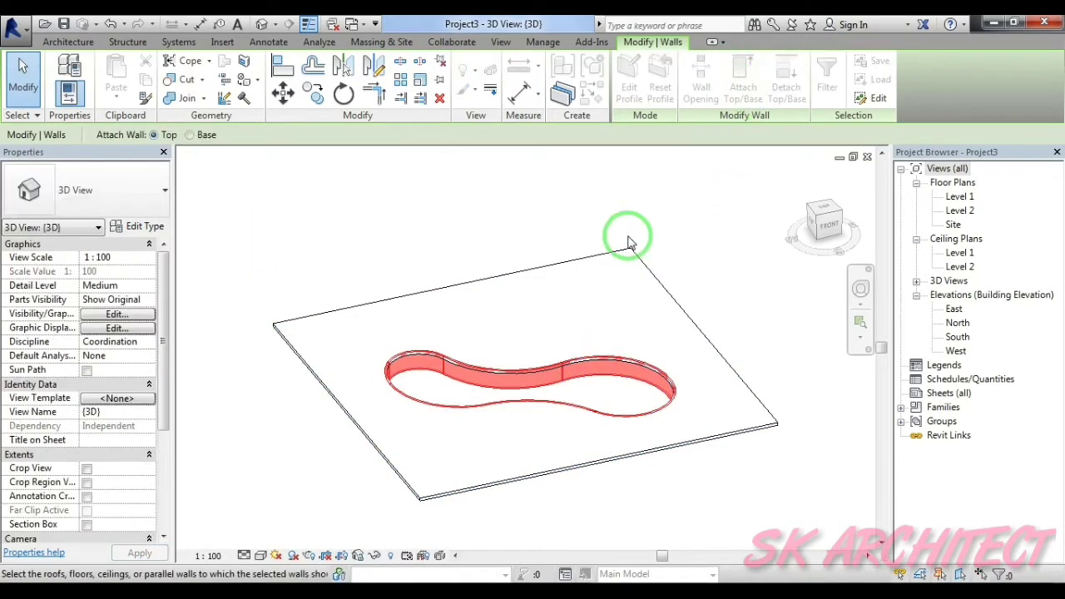
{"action": "left_click", "coordinate": [619, 285]}
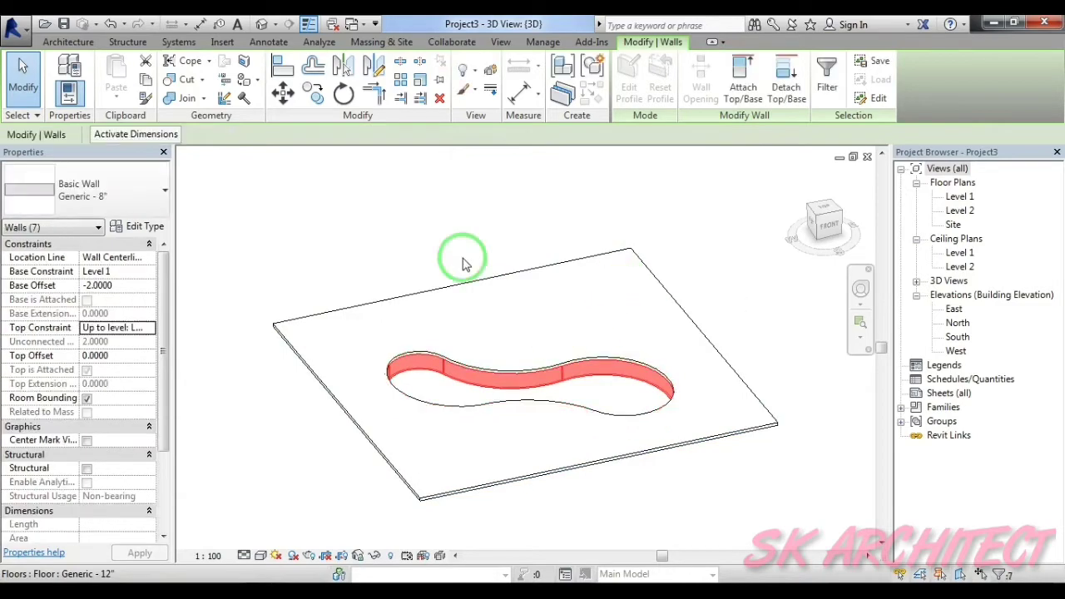
{"action": "left_click", "coordinate": [442, 195]}
{"action": "scroll", "coordinate": [481, 378], "scroll_direction": "up", "scroll_amount": 3}
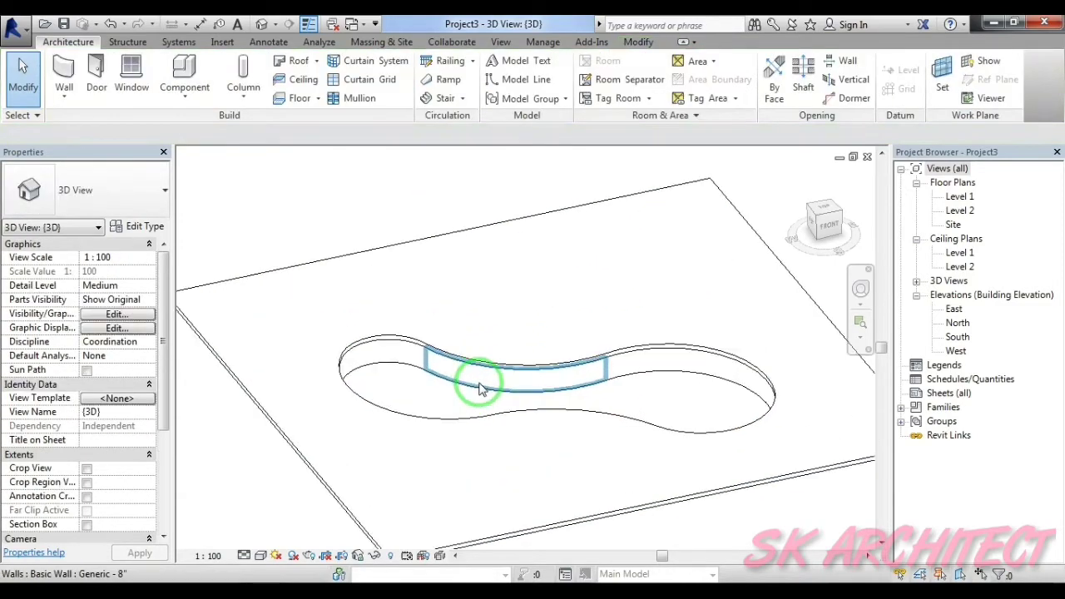
{"action": "scroll", "coordinate": [479, 432], "scroll_direction": "up", "scroll_amount": 2}
{"action": "middle_click_drag", "start_coordinate": [465, 493], "coordinate": [400, 517], "text": "shift"}
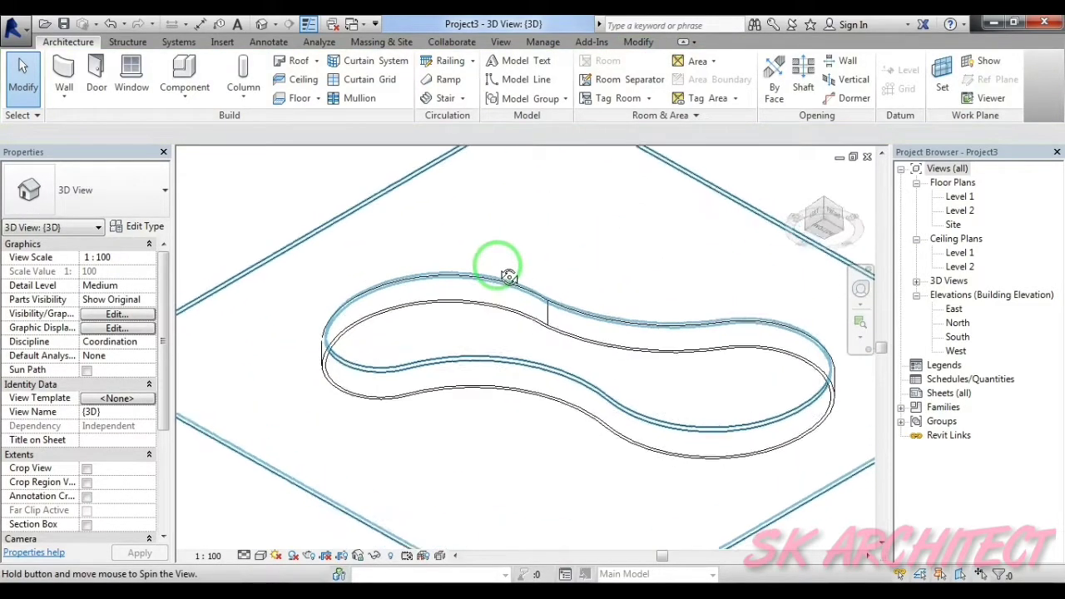
{"action": "double_click", "coordinate": [962, 196]}
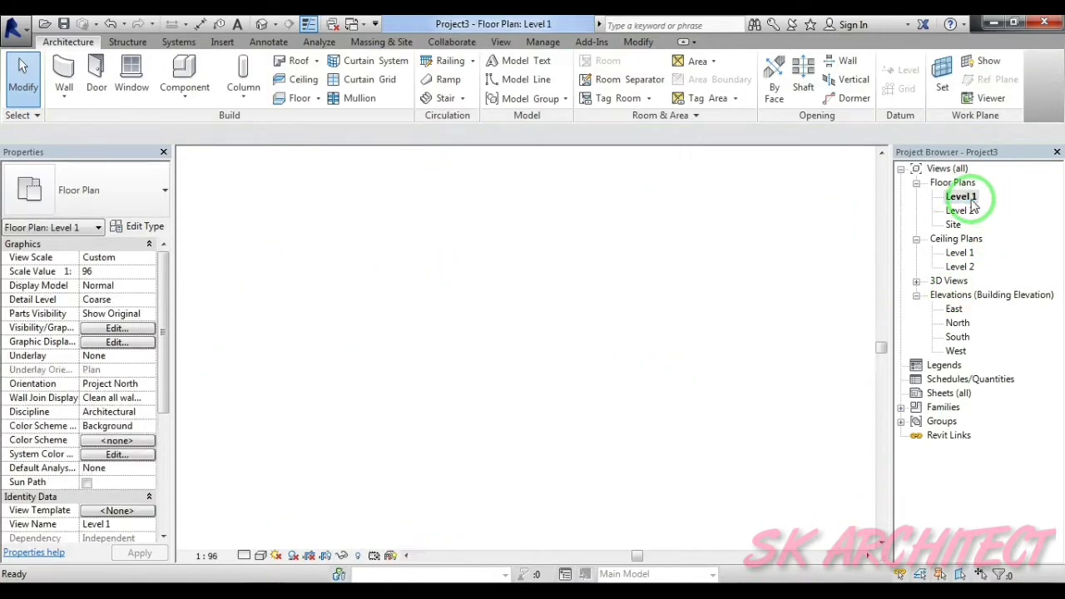
{"action": "scroll", "coordinate": [571, 314], "scroll_direction": "up", "scroll_amount": 2}
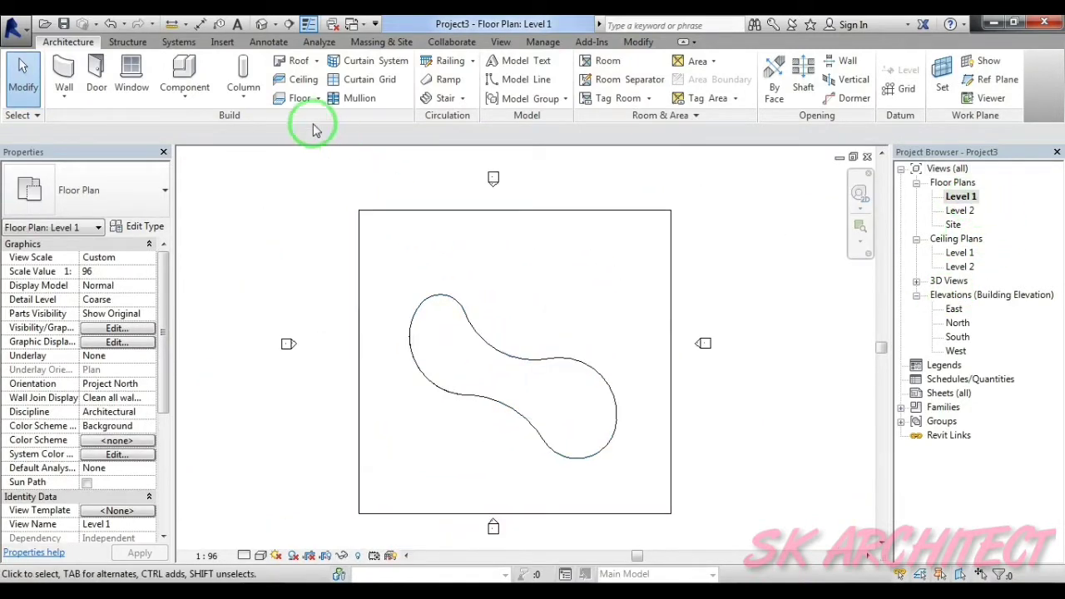
{"action": "left_click", "coordinate": [300, 99]}
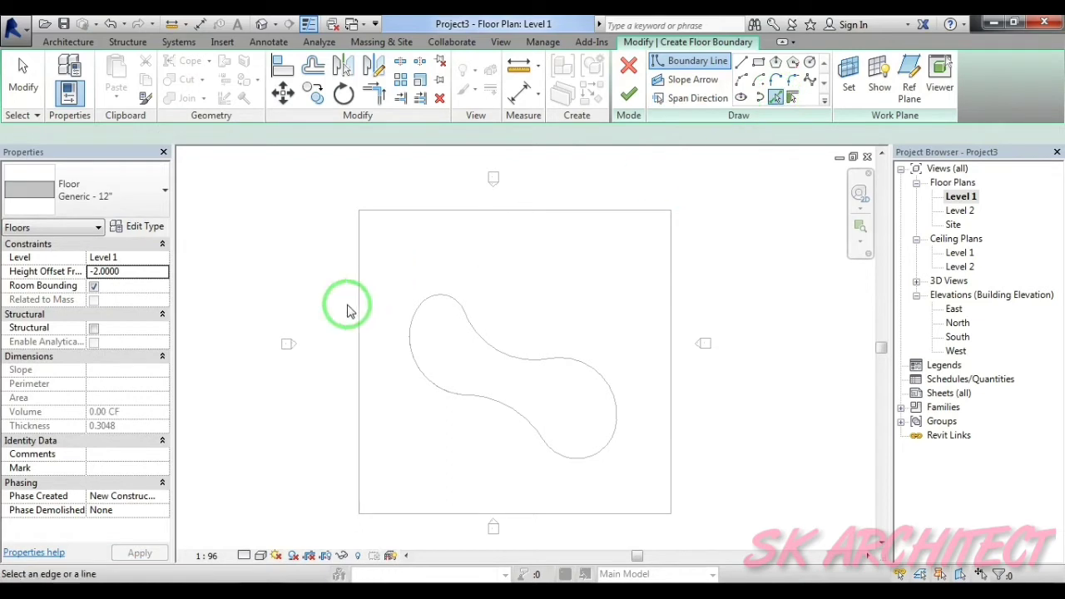
{"action": "scroll", "coordinate": [411, 312], "scroll_direction": "up", "scroll_amount": 4}
{"action": "scroll", "coordinate": [408, 326], "scroll_direction": "down", "scroll_amount": 1}
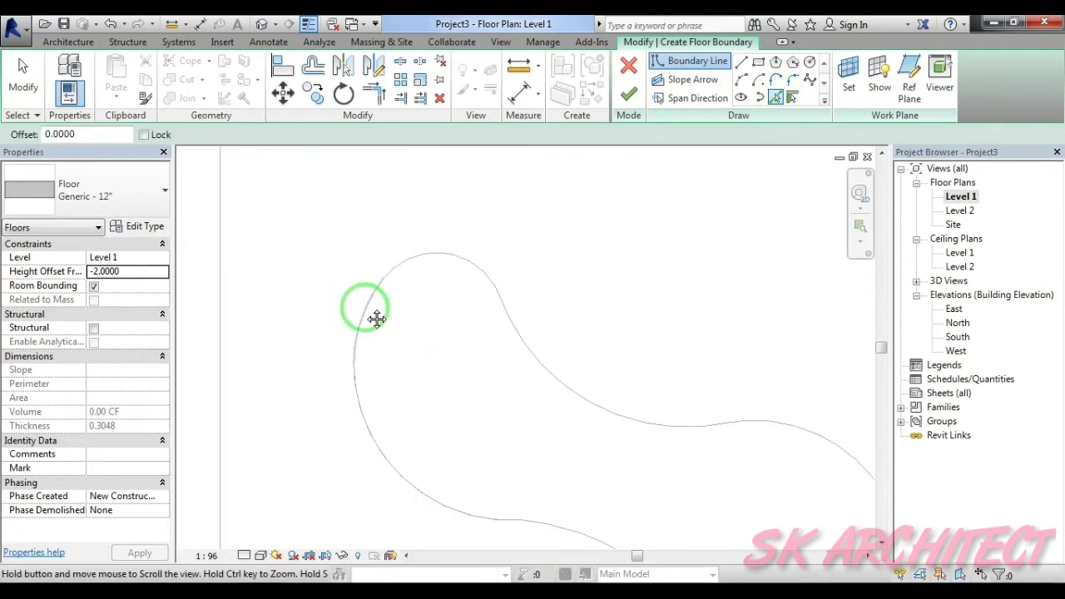
{"action": "scroll", "coordinate": [366, 312], "scroll_direction": "down", "scroll_amount": 1}
{"action": "scroll", "coordinate": [365, 311], "scroll_direction": "down", "scroll_amount": 2}
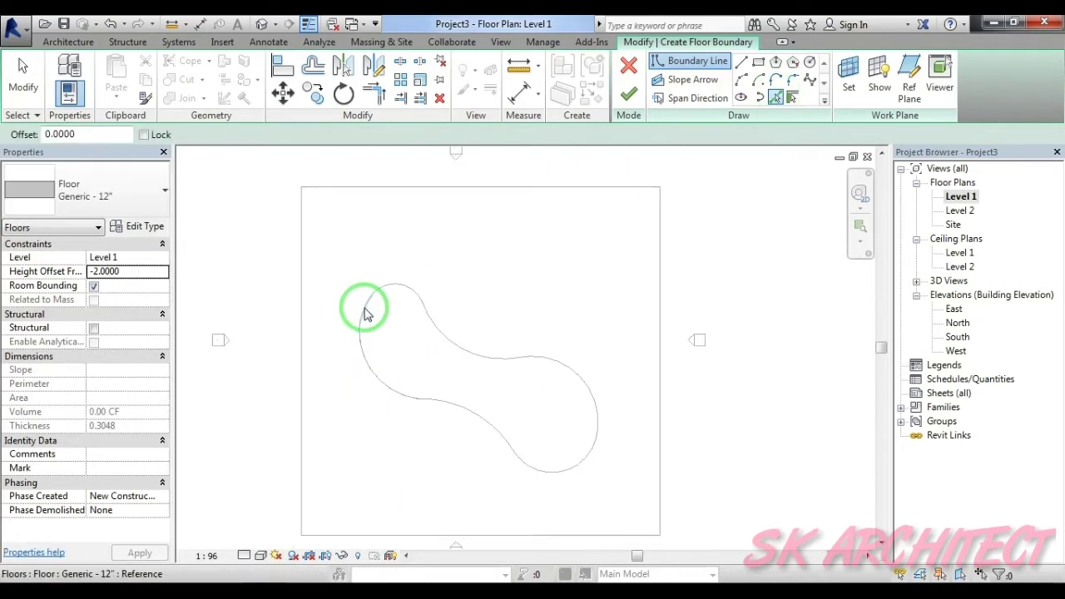
{"action": "left_click", "coordinate": [629, 65]}
{"action": "left_click", "coordinate": [585, 321]}
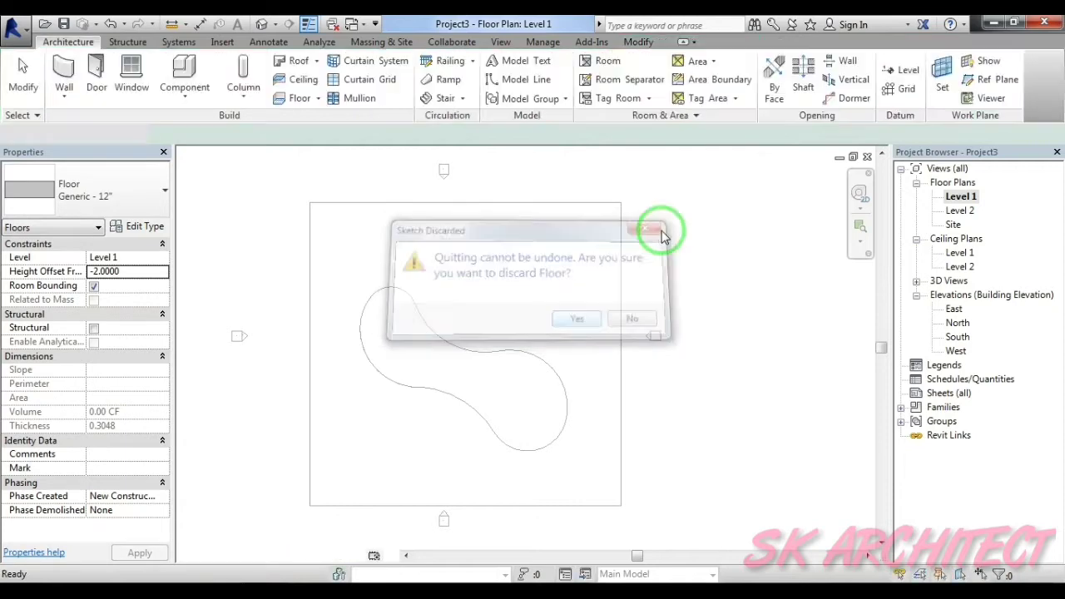
{"action": "middle_click_drag", "start_coordinate": [647, 249], "coordinate": [638, 231]}
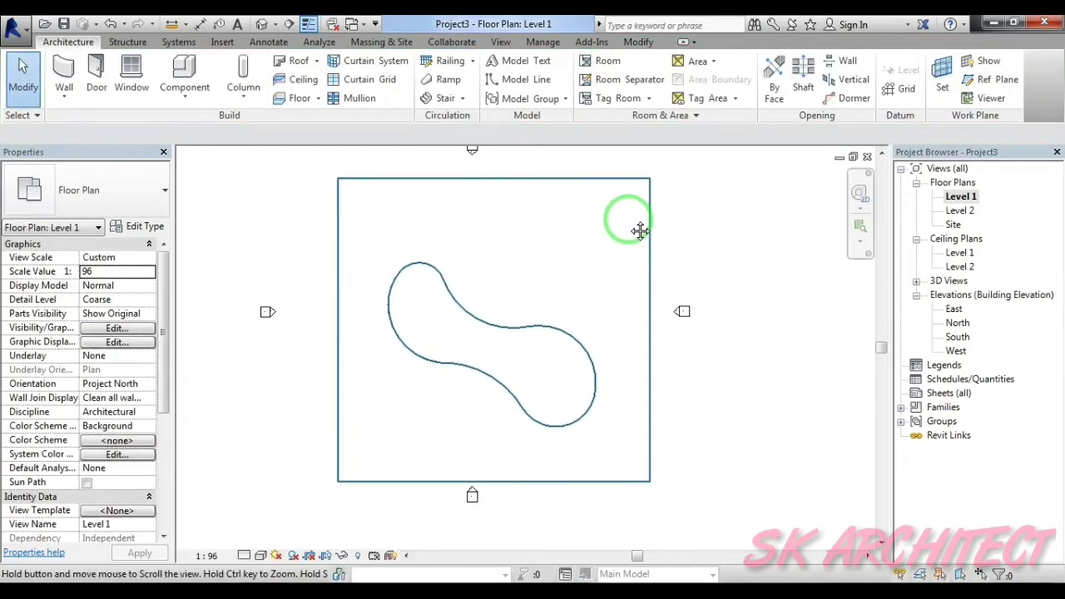
- Switch the Level 1 plan to the Wireframe visual style
{"action": "left_click", "coordinate": [260, 556]}
{"action": "left_click", "coordinate": [275, 461]}
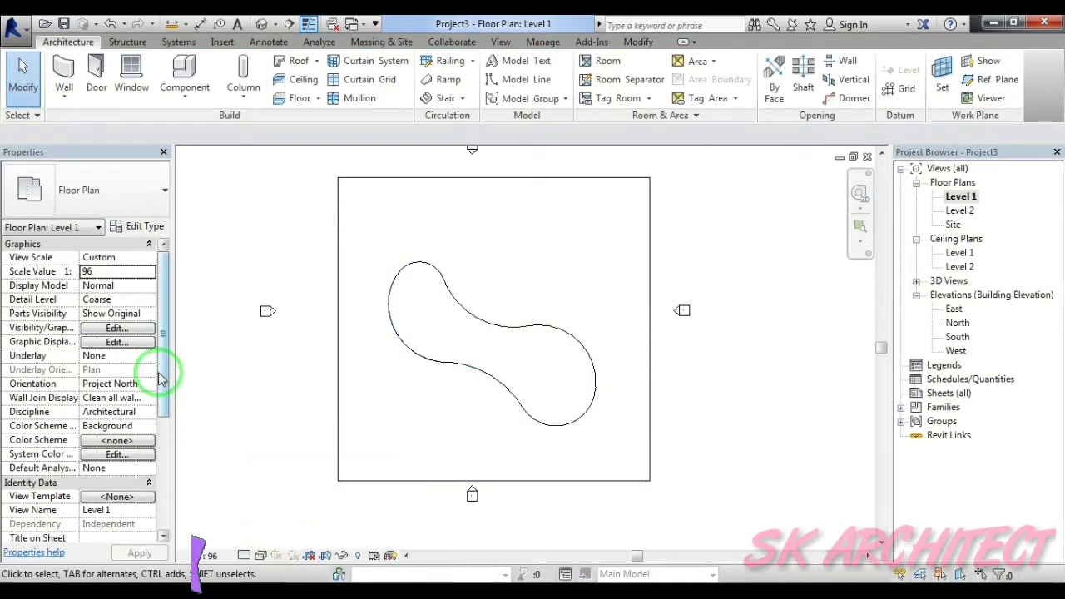
{"action": "left_click_drag", "start_coordinate": [162, 379], "coordinate": [173, 531]}
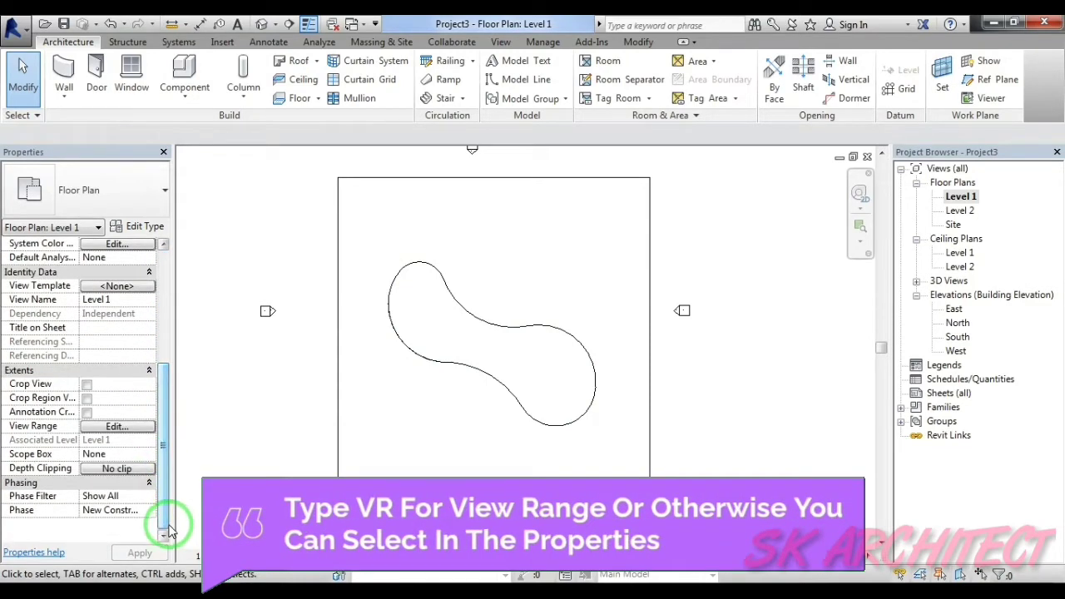
- Set the view range Bottom and View Depth to Unlimited and confirm
{"action": "left_click", "coordinate": [115, 427]}
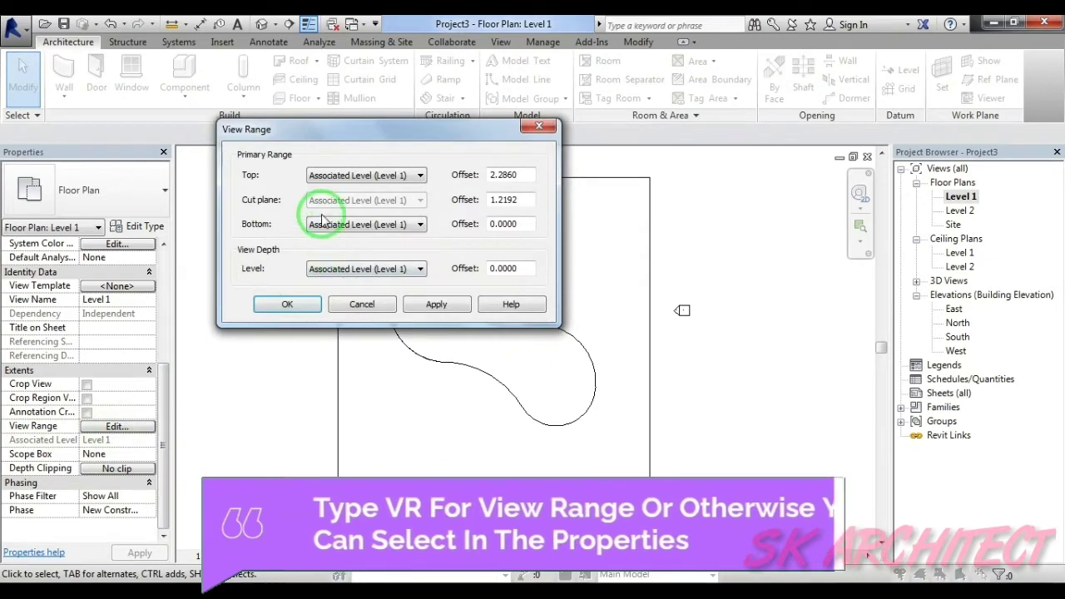
{"action": "left_click", "coordinate": [326, 225]}
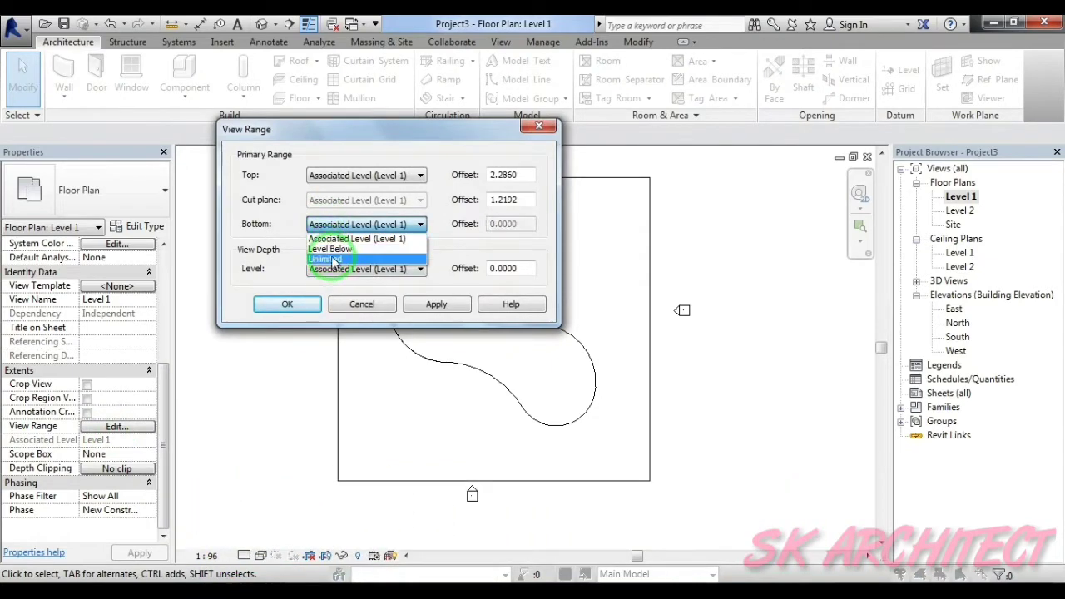
{"action": "left_click", "coordinate": [332, 259]}
{"action": "left_click", "coordinate": [329, 269]}
{"action": "left_click", "coordinate": [333, 305]}
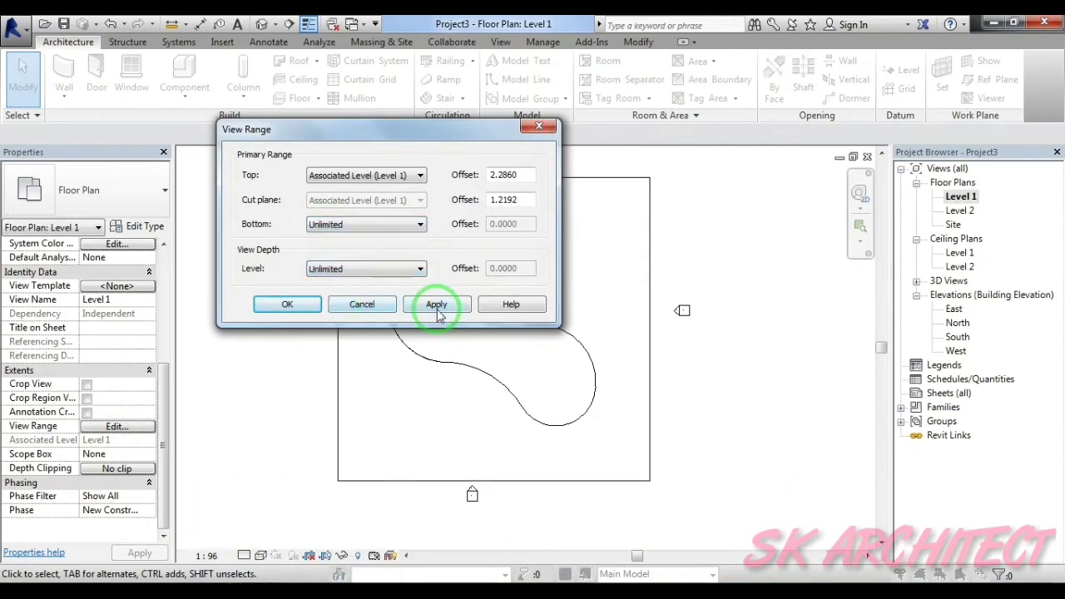
{"action": "left_click", "coordinate": [262, 307]}
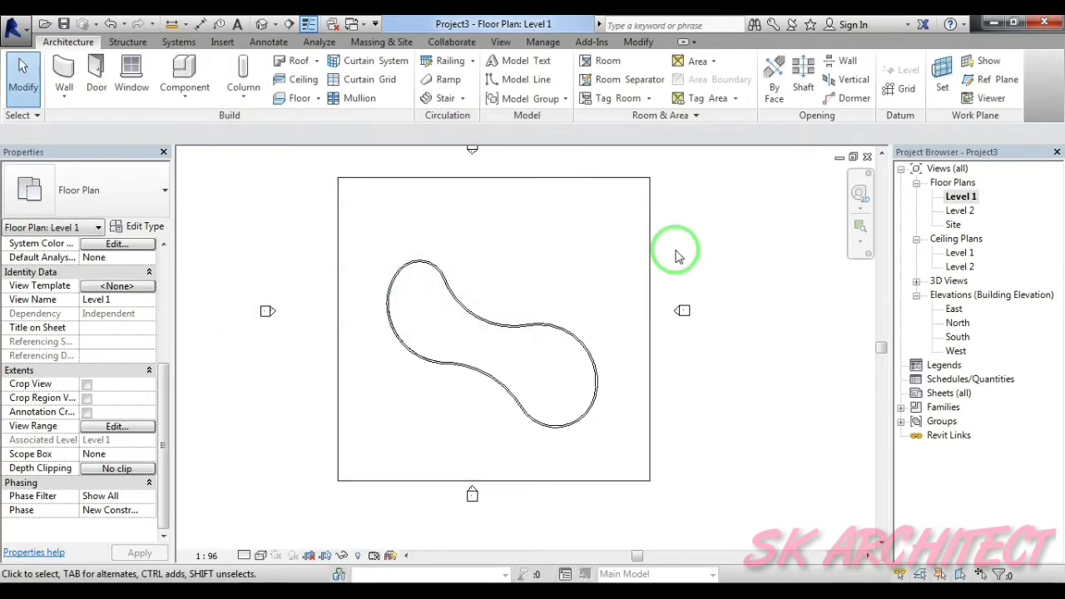
{"action": "middle_click_drag", "start_coordinate": [682, 285], "coordinate": [691, 302]}
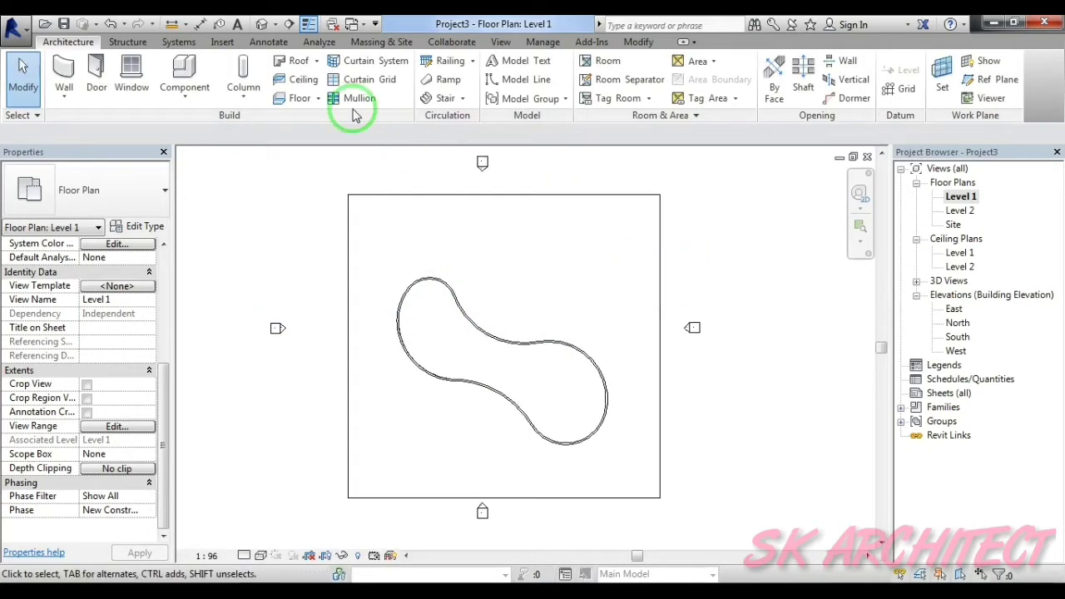
- Start a new floor at -2.0 height offset using Pick Lines
{"action": "left_click", "coordinate": [290, 99]}
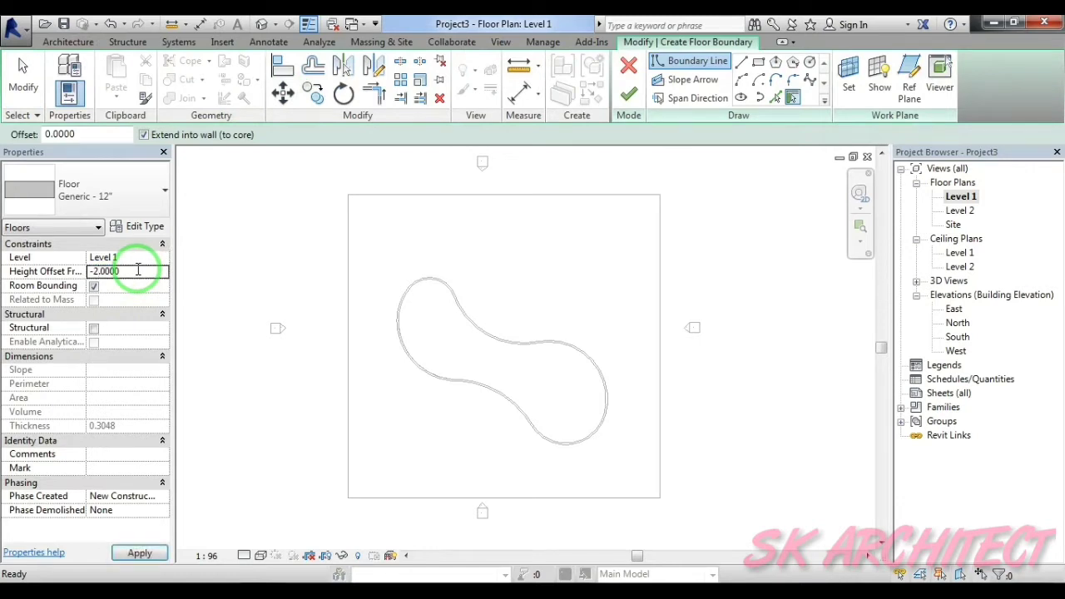
{"action": "scroll", "coordinate": [408, 323], "scroll_direction": "up", "scroll_amount": 3}
{"action": "scroll", "coordinate": [429, 324], "scroll_direction": "up", "scroll_amount": 1}
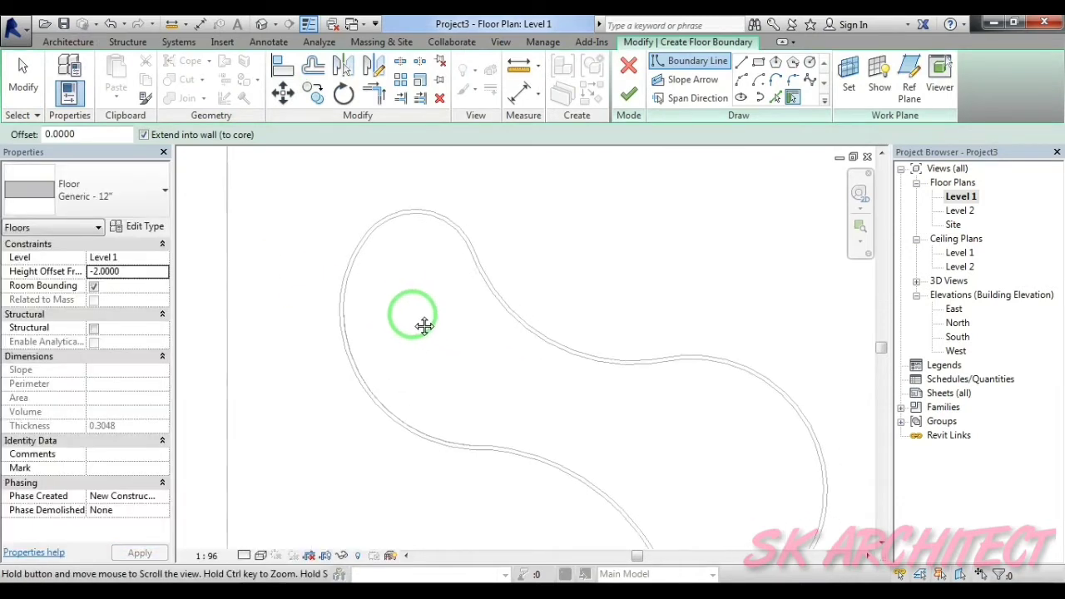
{"action": "scroll", "coordinate": [421, 320], "scroll_direction": "up", "scroll_amount": 1}
{"action": "left_click", "coordinate": [776, 97]}
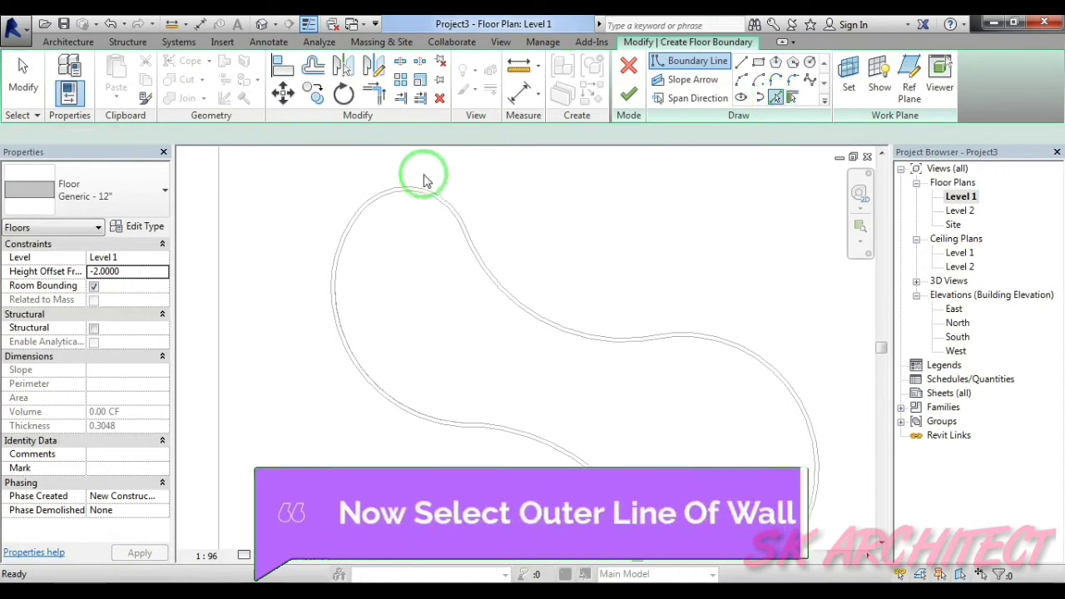
{"action": "scroll", "coordinate": [366, 191], "scroll_direction": "up", "scroll_amount": 1}
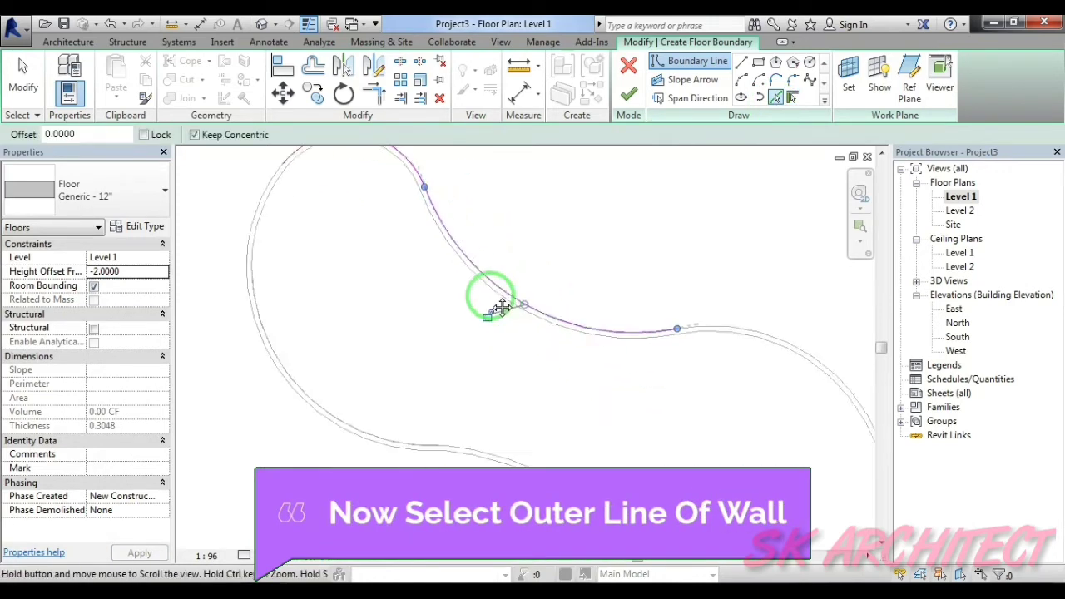
- Pick the right, bottom, lower-left and upper-left outer wall curves as floor edges
{"action": "middle_click_drag", "start_coordinate": [559, 341], "coordinate": [610, 264]}
{"action": "left_click", "coordinate": [613, 250]}
{"action": "middle_click_drag", "start_coordinate": [632, 468], "coordinate": [661, 333]}
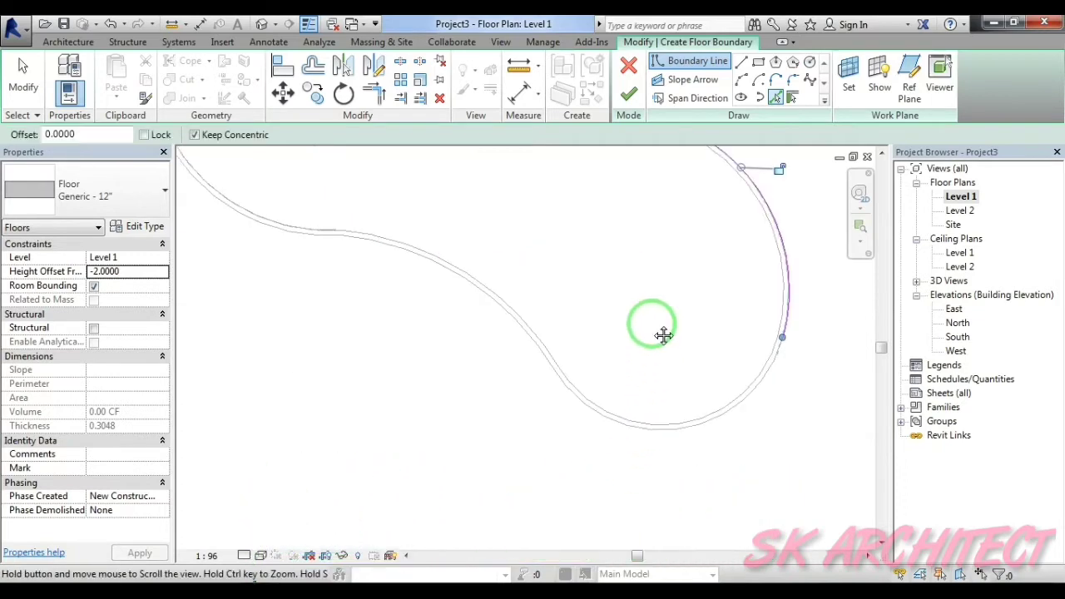
{"action": "left_click", "coordinate": [738, 404]}
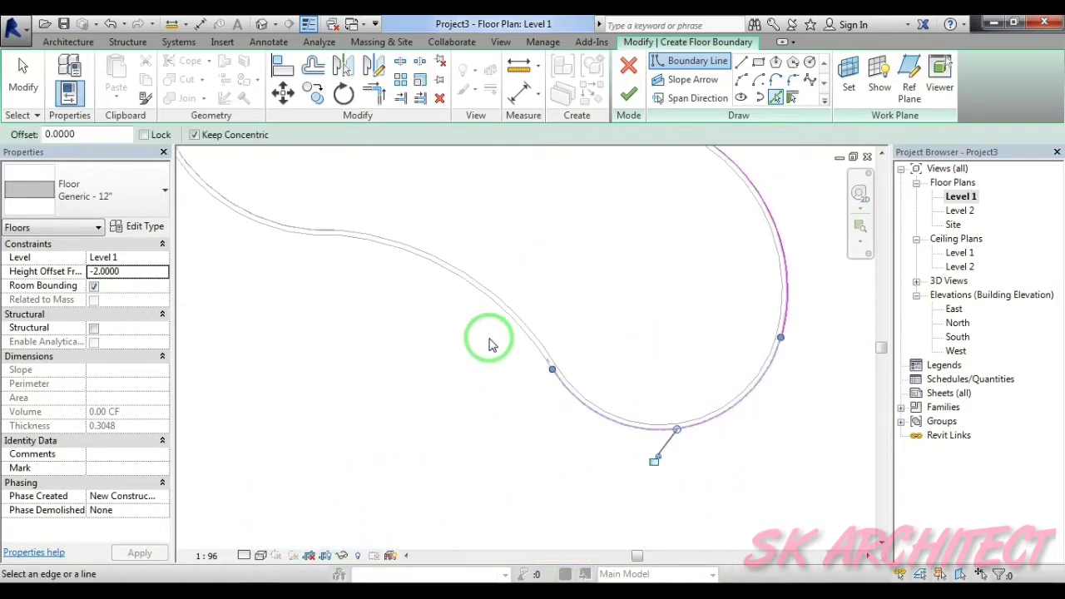
{"action": "middle_click_drag", "start_coordinate": [271, 280], "coordinate": [452, 411]}
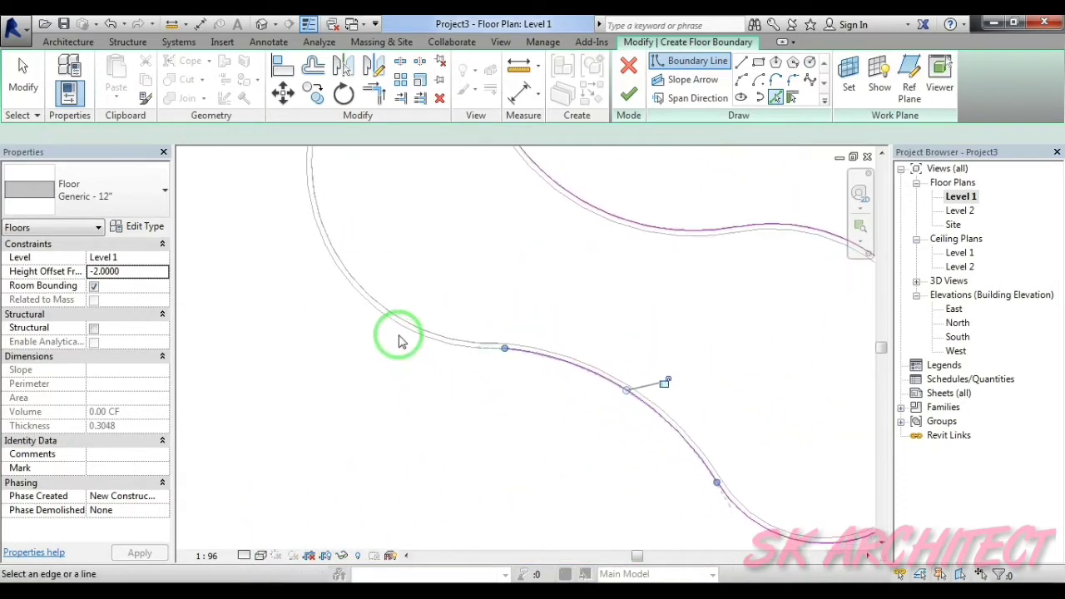
{"action": "left_click", "coordinate": [398, 333]}
{"action": "scroll", "coordinate": [450, 297], "scroll_direction": "down", "scroll_amount": 3}
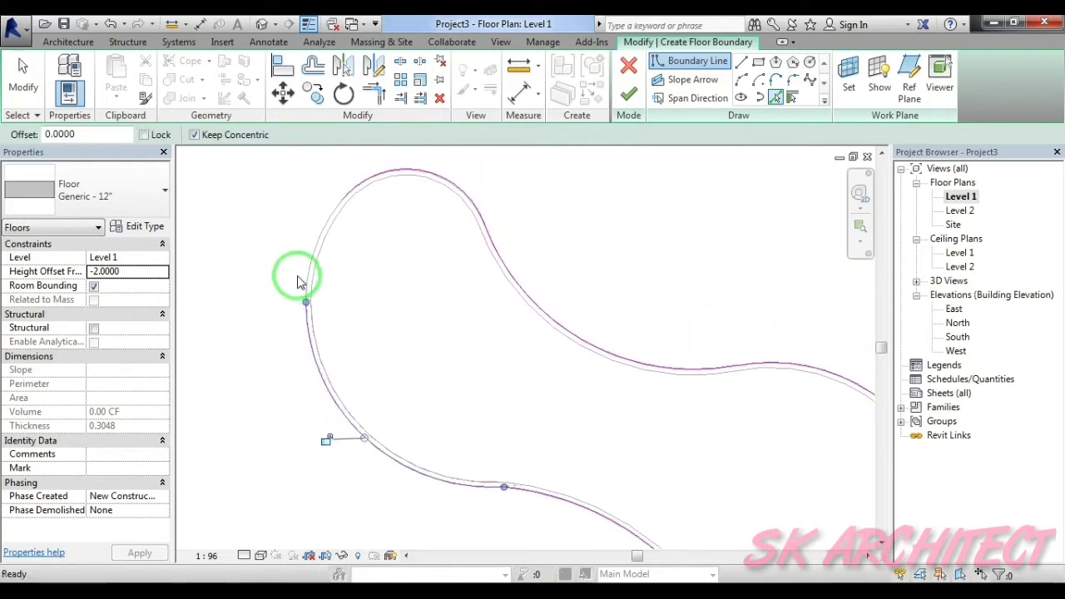
{"action": "left_click", "coordinate": [302, 261]}
- Pick the last outer wall curve, finish the floor, and unjoin it from the walls
{"action": "scroll", "coordinate": [533, 333], "scroll_direction": "down", "scroll_amount": 1}
{"action": "left_click", "coordinate": [618, 111]}
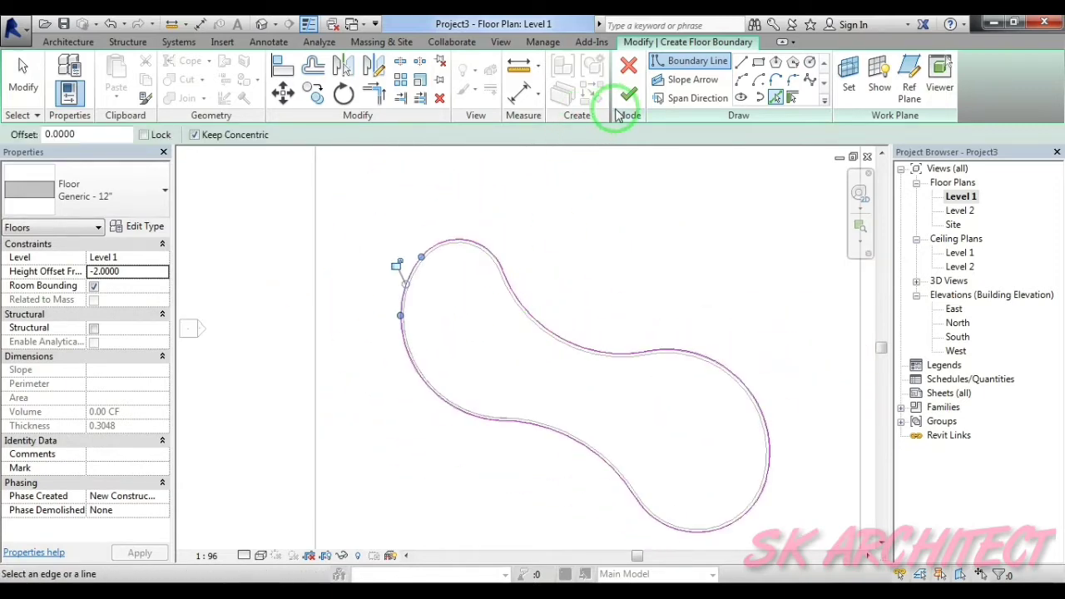
{"action": "left_click", "coordinate": [580, 319]}
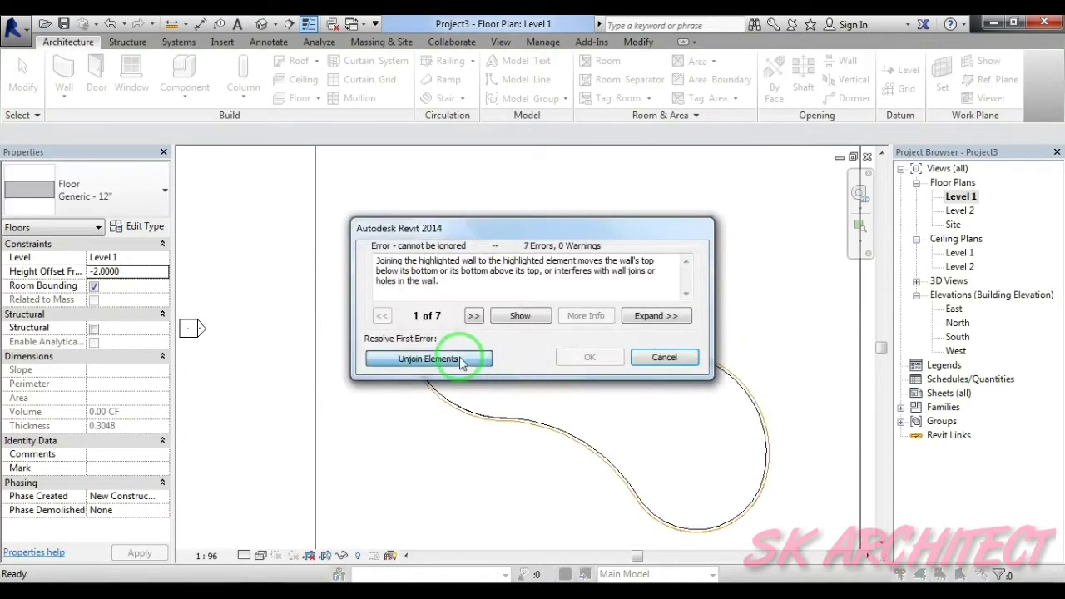
{"action": "left_click", "coordinate": [487, 357]}
{"action": "scroll", "coordinate": [593, 365], "scroll_direction": "down", "scroll_amount": 3}
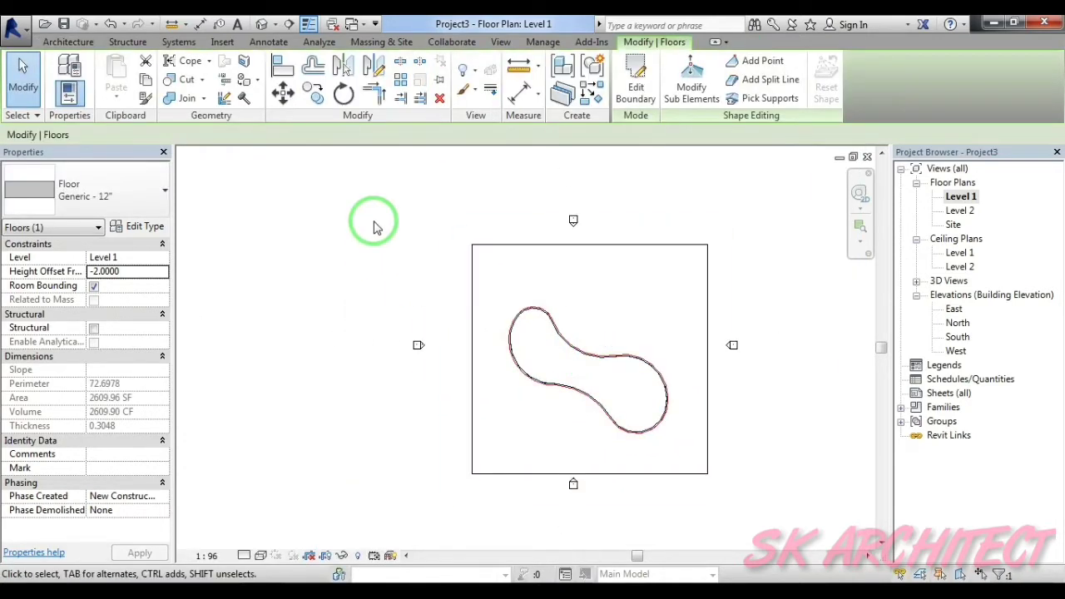
{"action": "left_click", "coordinate": [374, 221]}
- Open the 3D view, orbit lower, and set the Shaded visual style
{"action": "left_click", "coordinate": [260, 25]}
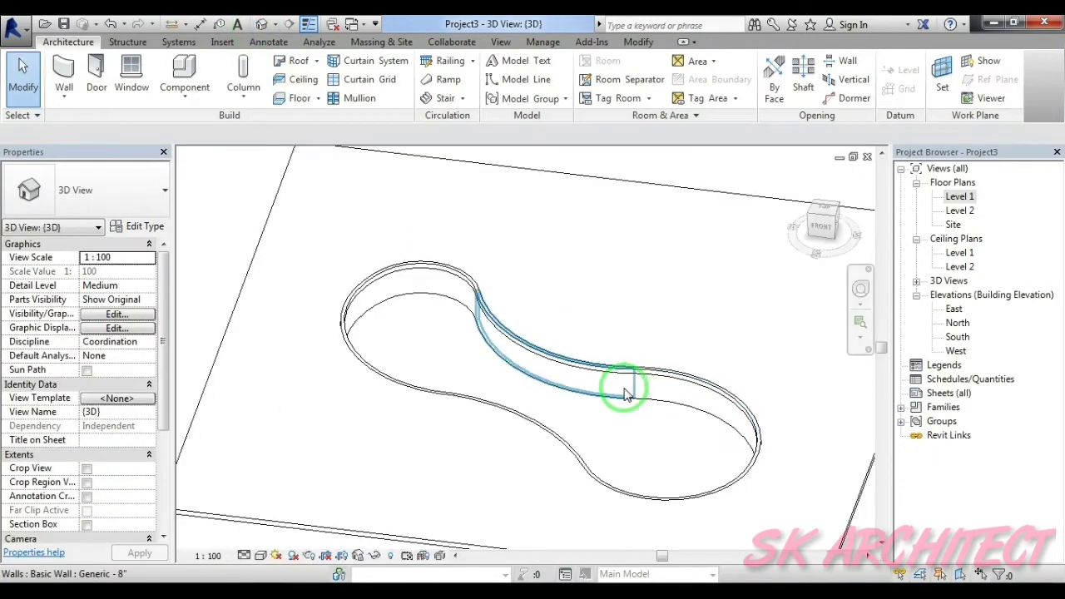
{"action": "mouse_move", "coordinate": [613, 481]}
{"action": "middle_mouse_down", "text": "shift"}
{"action": "mouse_move", "coordinate": [624, 416]}
{"action": "mouse_move", "coordinate": [571, 464]}
{"action": "middle_mouse_up", "text": "shift"}
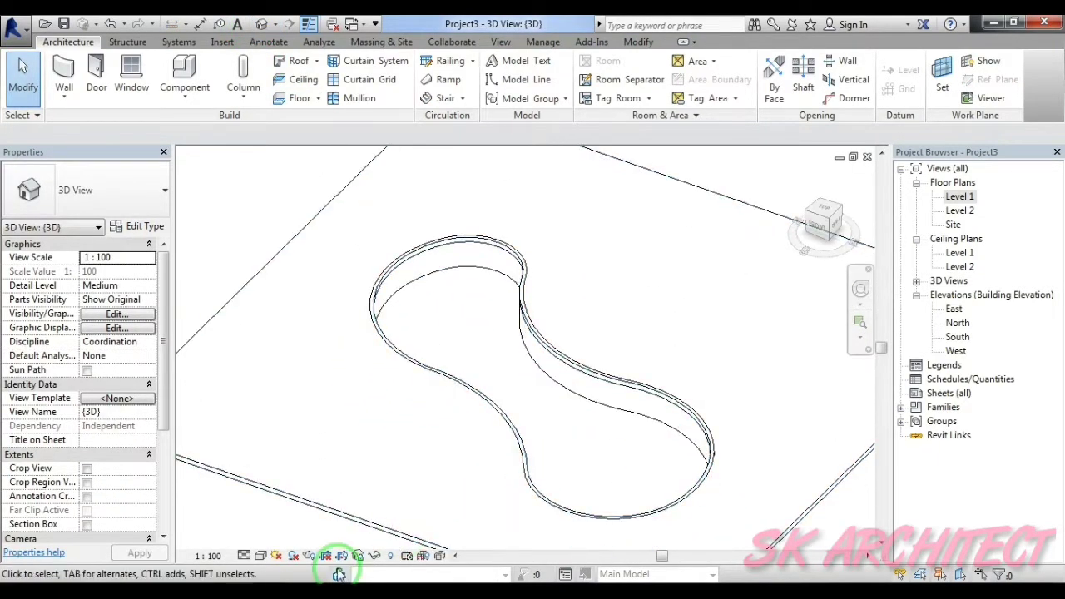
{"action": "left_click", "coordinate": [260, 555]}
{"action": "left_click", "coordinate": [287, 493]}
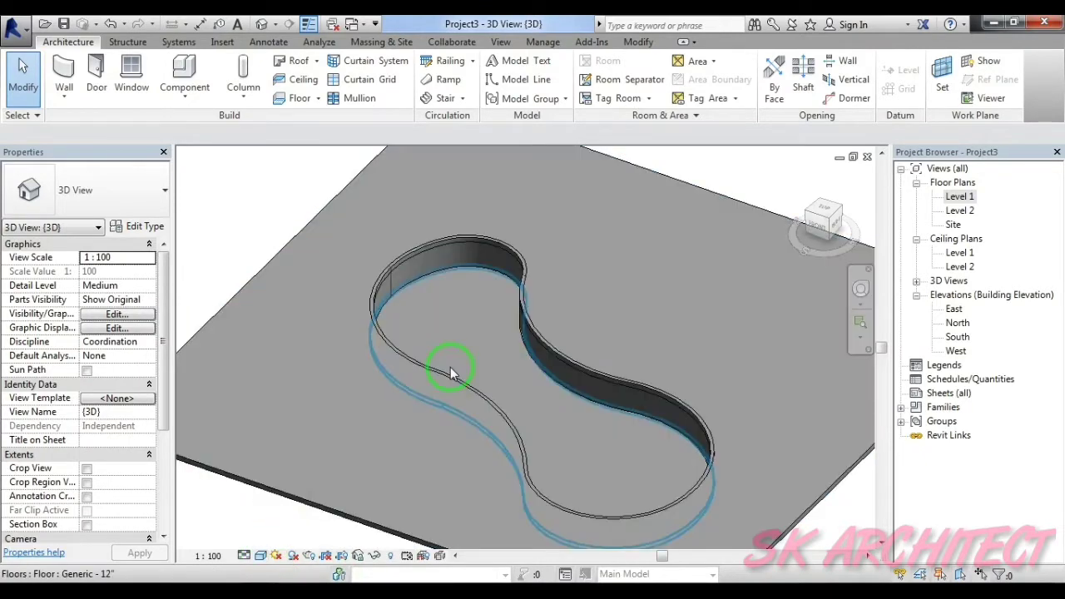
- Orbit to a low oblique angle, switch to Hidden Line, and zoom out
{"action": "mouse_move", "coordinate": [701, 378]}
{"action": "middle_mouse_down", "text": "shift"}
{"action": "mouse_move", "coordinate": [633, 252]}
{"action": "mouse_move", "coordinate": [675, 297]}
{"action": "mouse_move", "coordinate": [582, 352]}
{"action": "middle_mouse_up", "text": "shift"}
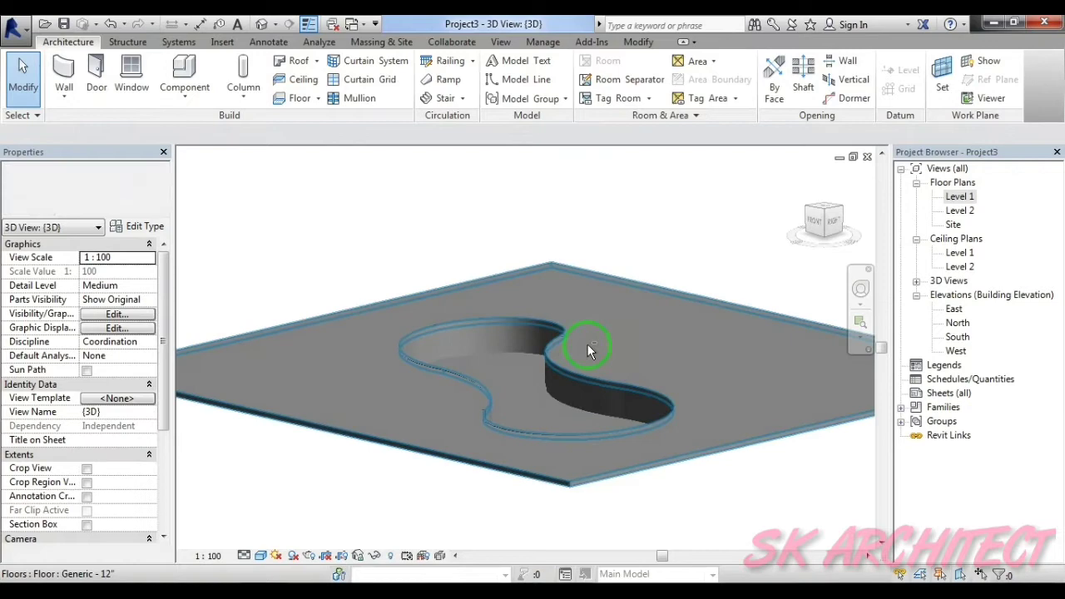
{"action": "left_click", "coordinate": [261, 555]}
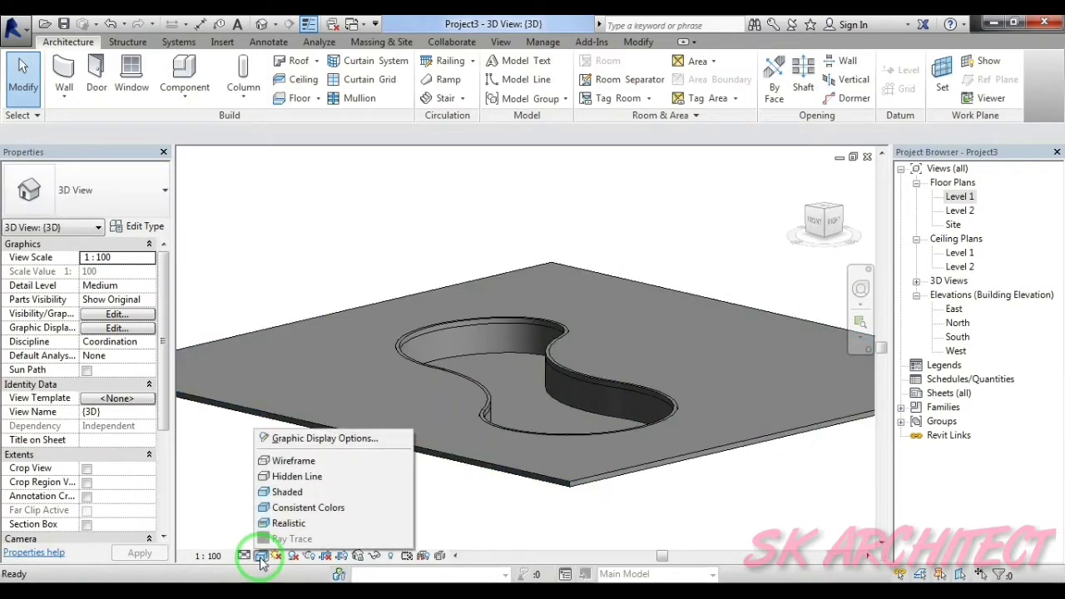
{"action": "left_click", "coordinate": [281, 481]}
{"action": "scroll", "coordinate": [391, 407], "scroll_direction": "down", "scroll_amount": 3}
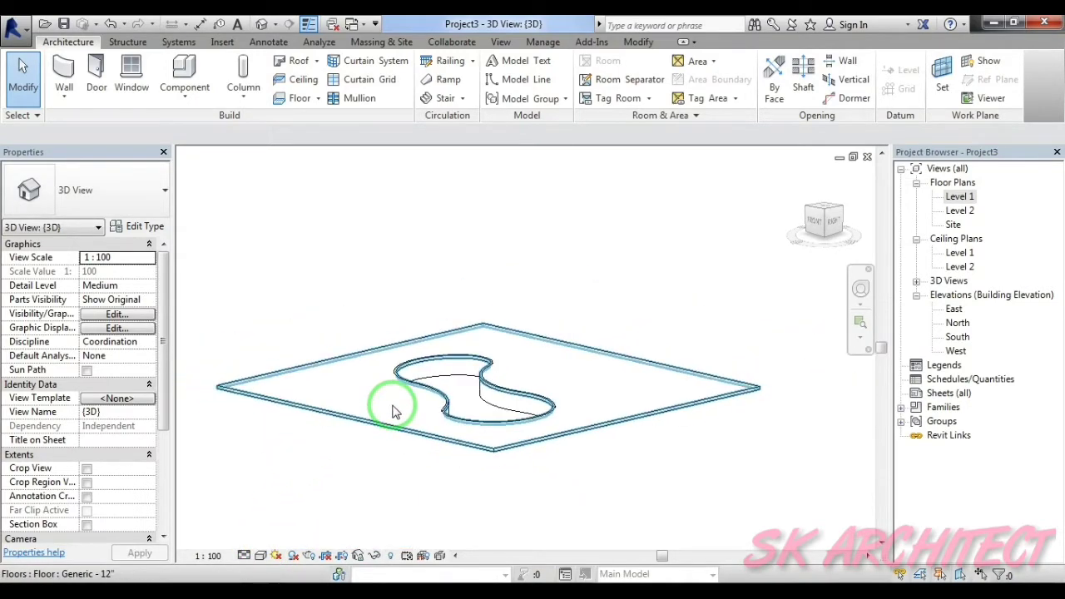
{"action": "scroll", "coordinate": [400, 409], "scroll_direction": "down", "scroll_amount": 1}
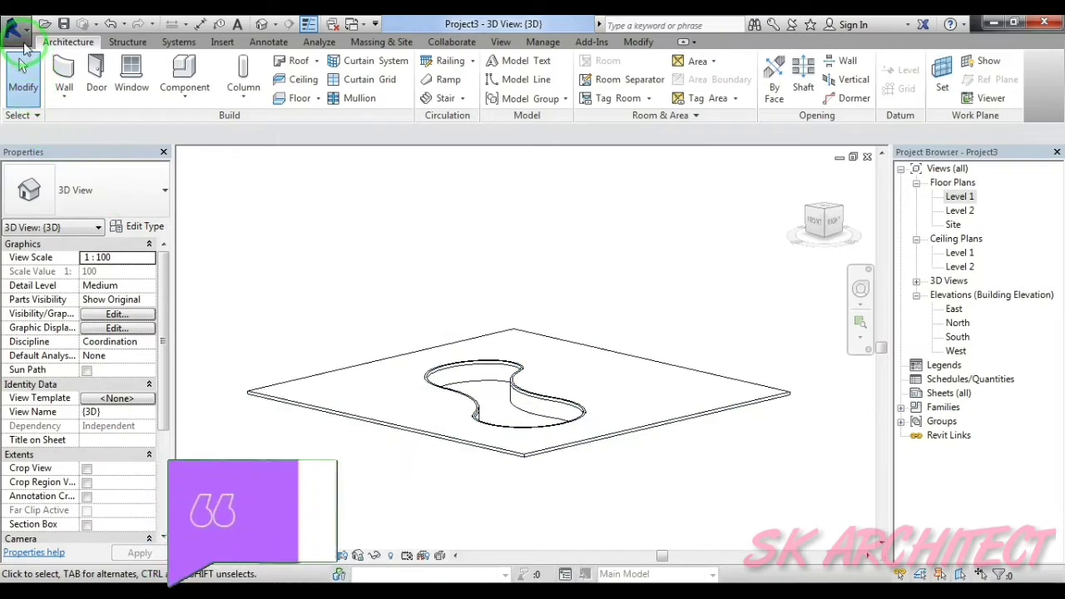
- Start a new family and browse to the RVT 2014 Family Templates English_I folder
{"action": "left_click", "coordinate": [20, 35]}
{"action": "left_click", "coordinate": [47, 87]}
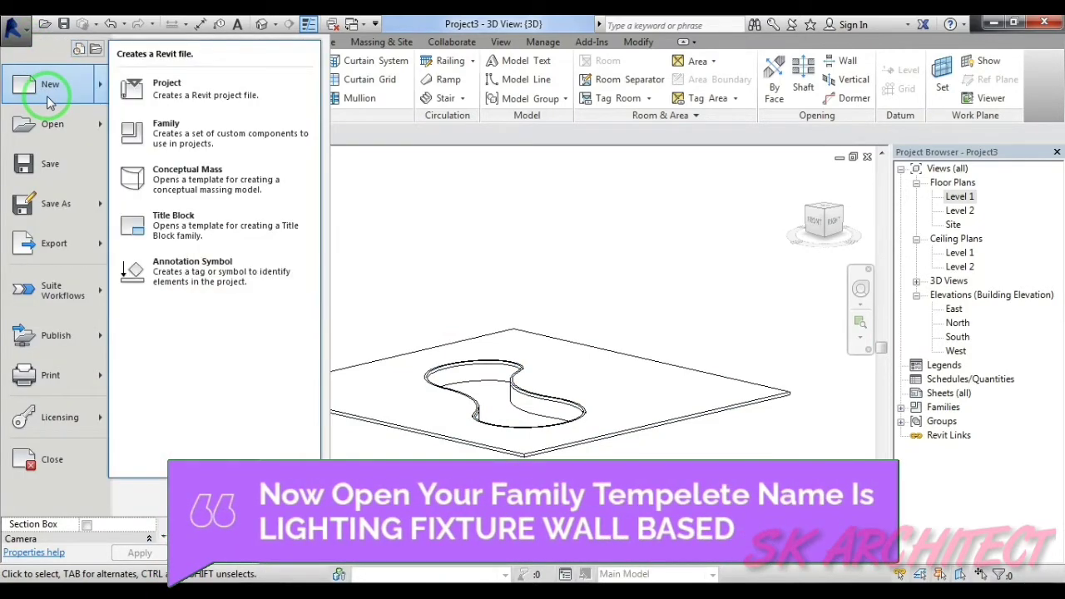
{"action": "left_click", "coordinate": [150, 171]}
{"action": "left_click", "coordinate": [154, 134]}
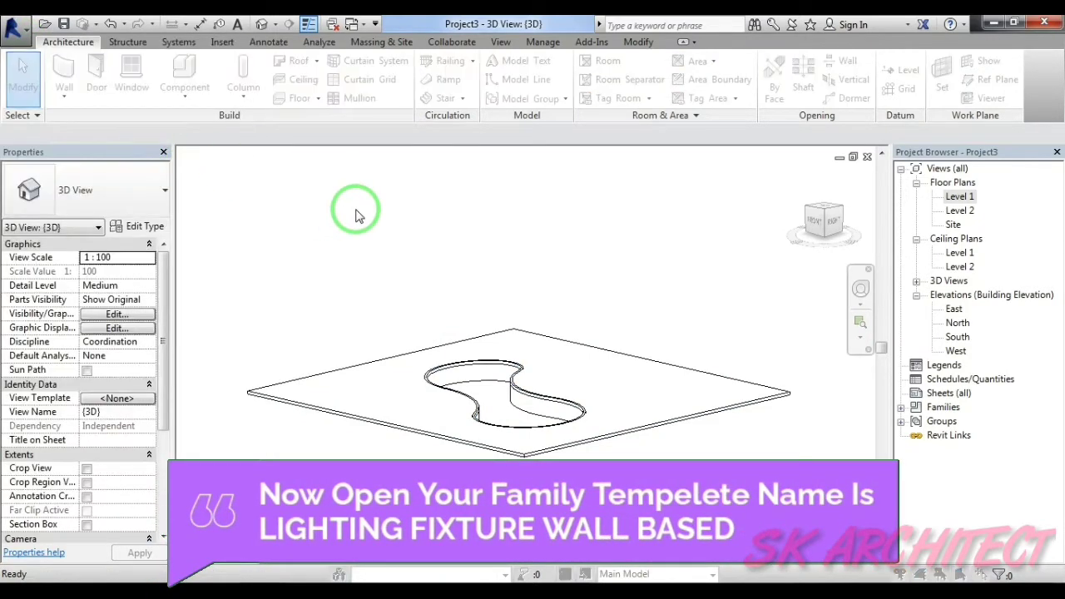
{"action": "left_click", "coordinate": [729, 147]}
{"action": "left_click", "coordinate": [729, 147]}
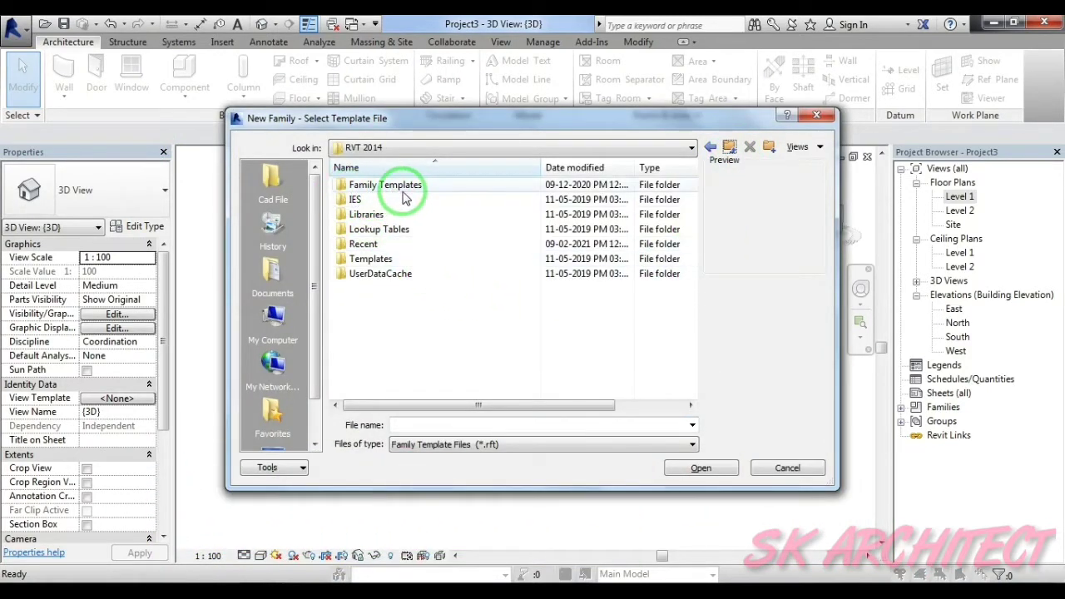
{"action": "double_click", "coordinate": [400, 190]}
{"action": "double_click", "coordinate": [400, 201]}
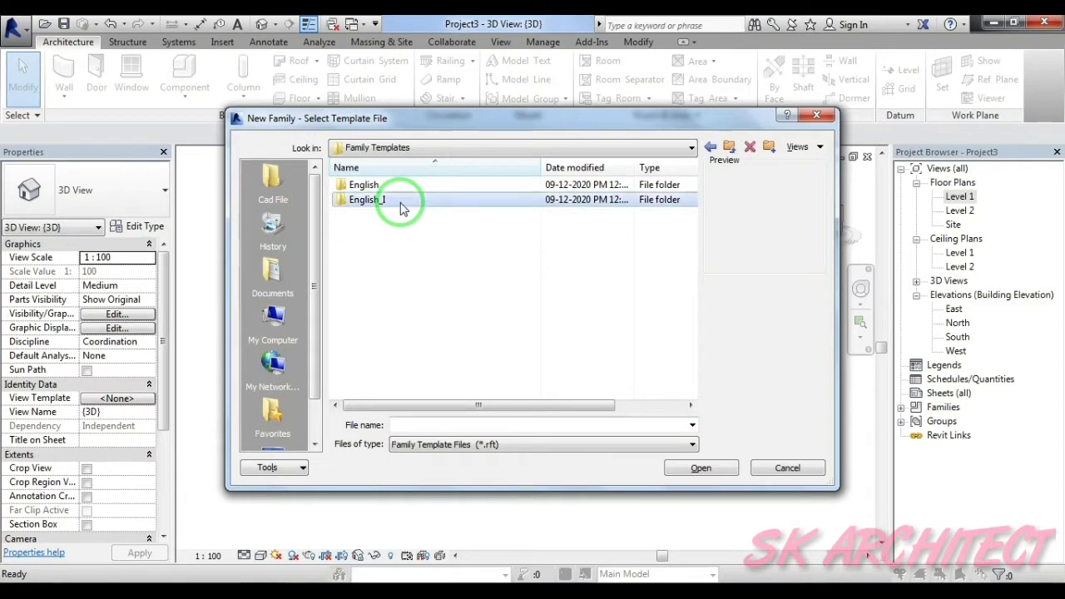
- Open Lighting Fixture wall based.rft as the new family template
{"action": "left_click", "coordinate": [408, 303]}
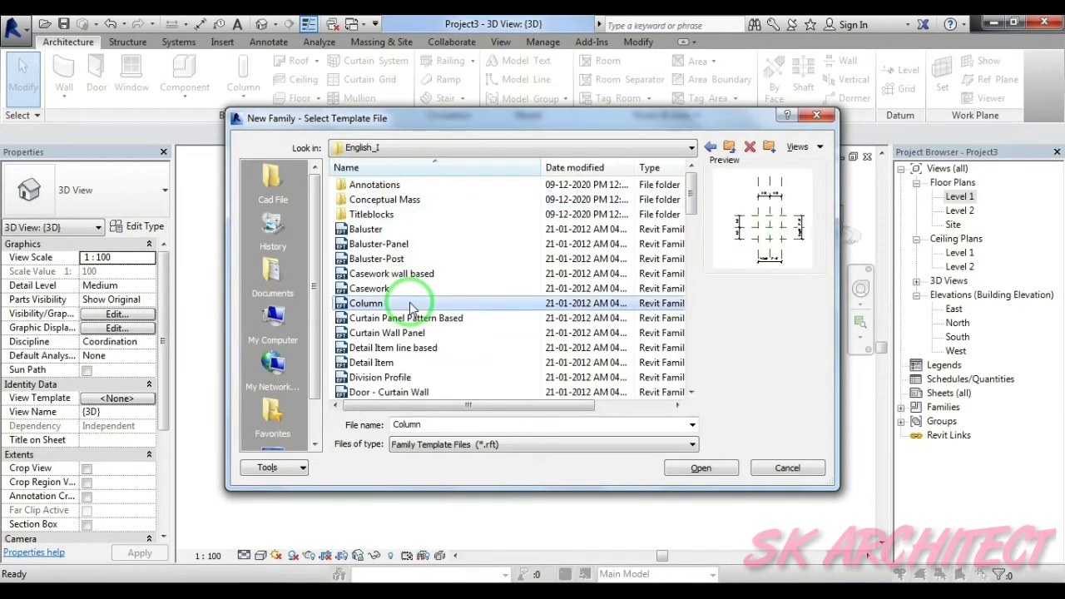
{"action": "scroll", "coordinate": [410, 308], "scroll_direction": "down", "scroll_amount": 4}
{"action": "scroll", "coordinate": [409, 308], "scroll_direction": "down", "scroll_amount": 2}
{"action": "scroll", "coordinate": [411, 315], "scroll_direction": "down", "scroll_amount": 2}
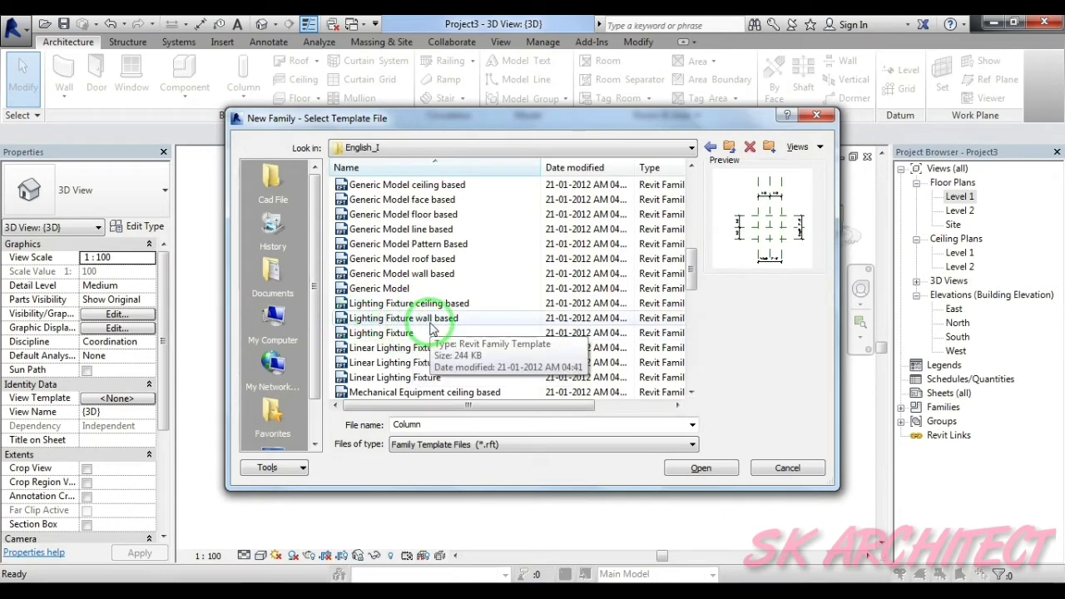
{"action": "left_click", "coordinate": [429, 320]}
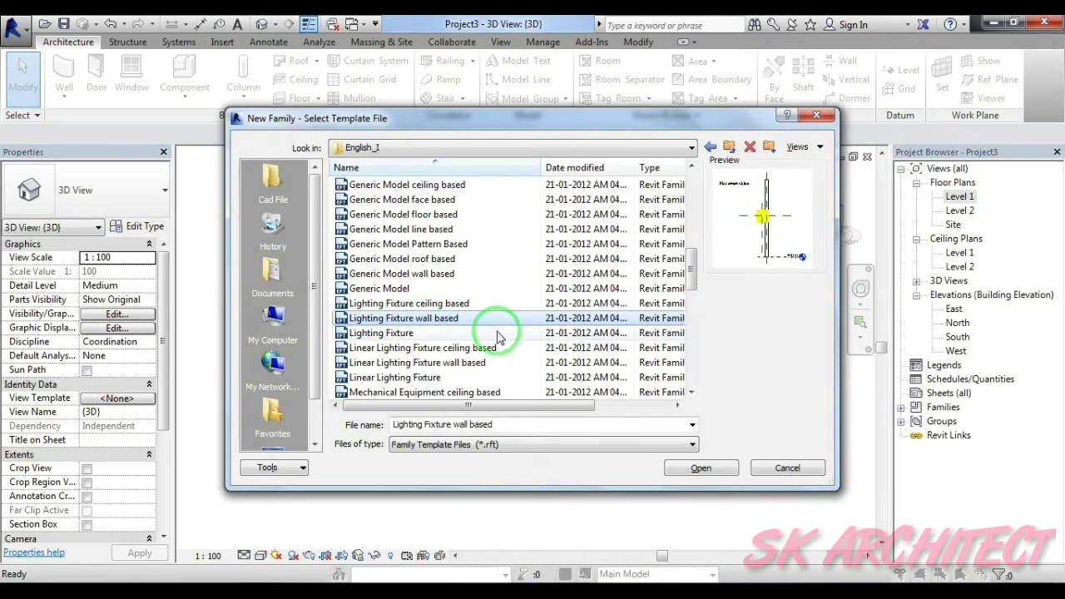
{"action": "left_click", "coordinate": [701, 469]}
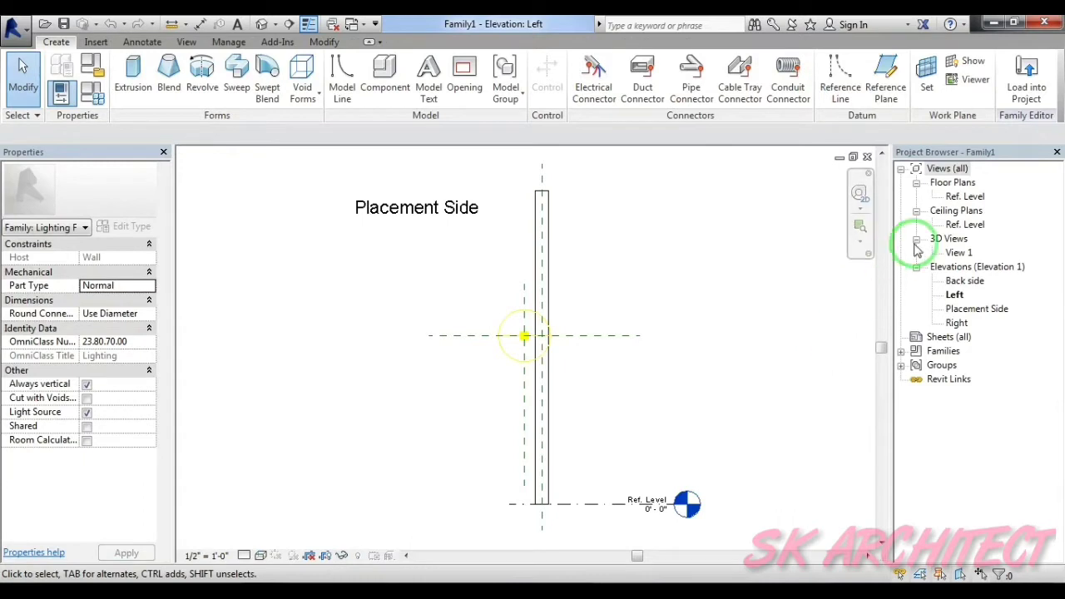
- In the Ref. Level plan, thicken the host wall's Wall Material layer from 0' 6" to 0' 7 7/8"
{"action": "double_click", "coordinate": [966, 198]}
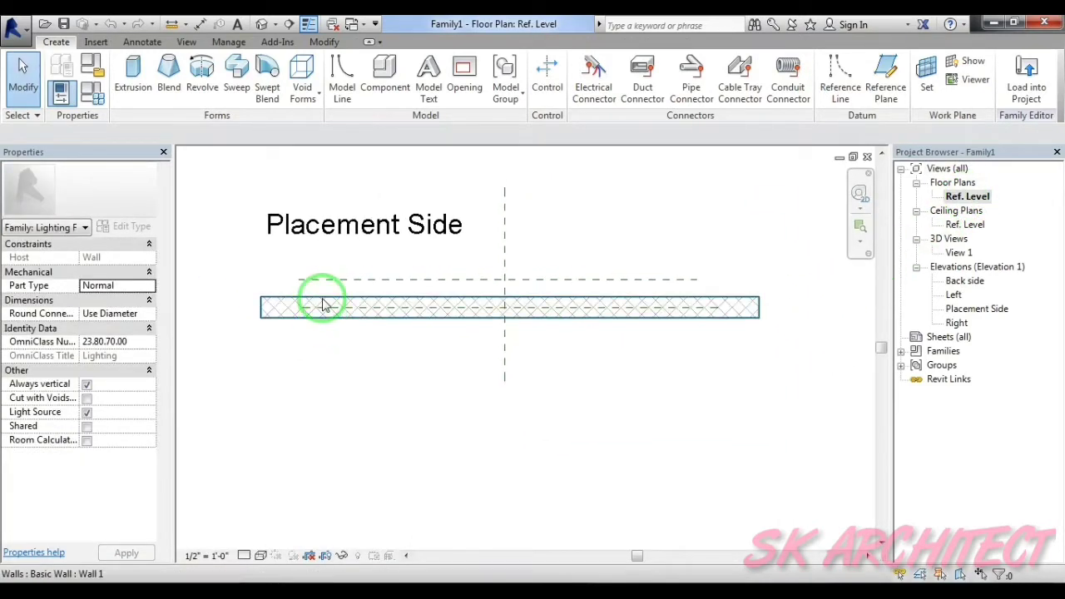
{"action": "scroll", "coordinate": [313, 325], "scroll_direction": "up", "scroll_amount": 2}
{"action": "left_click", "coordinate": [313, 331]}
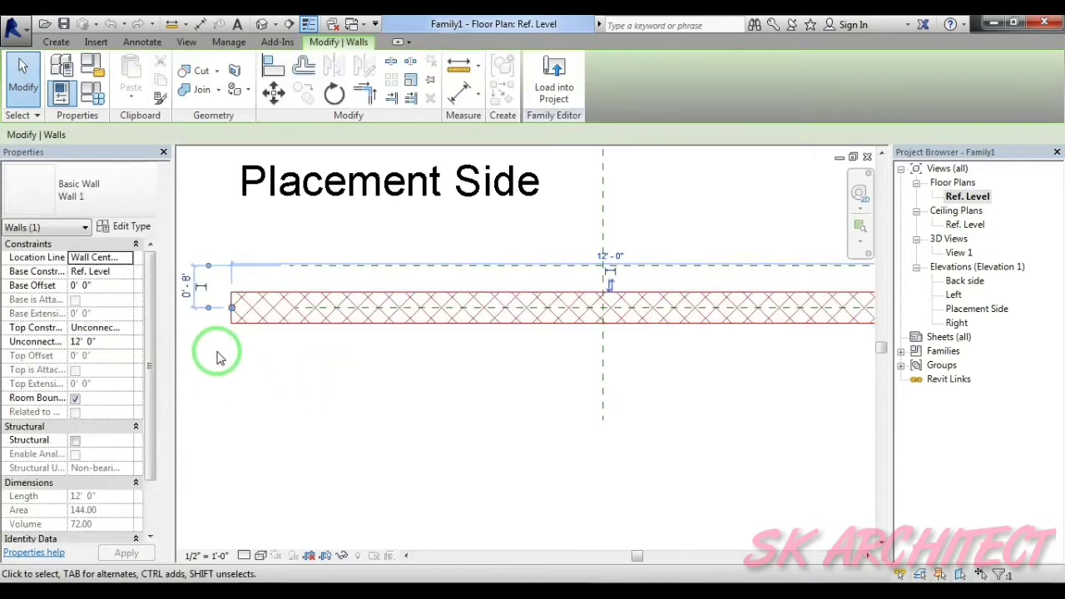
{"action": "left_click", "coordinate": [113, 232]}
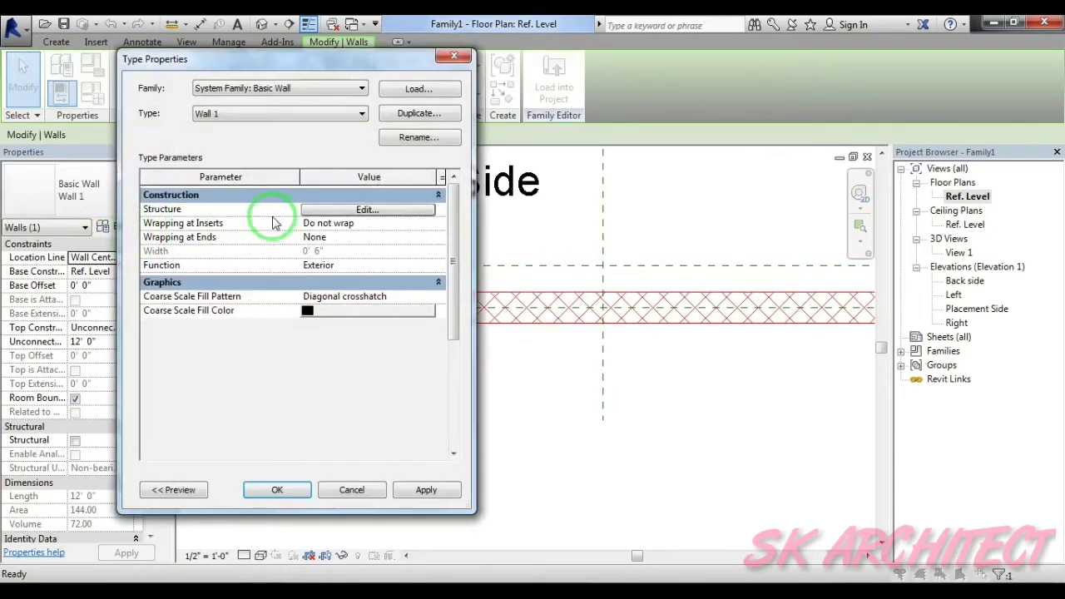
{"action": "left_click", "coordinate": [350, 214]}
{"action": "left_click", "coordinate": [295, 221]}
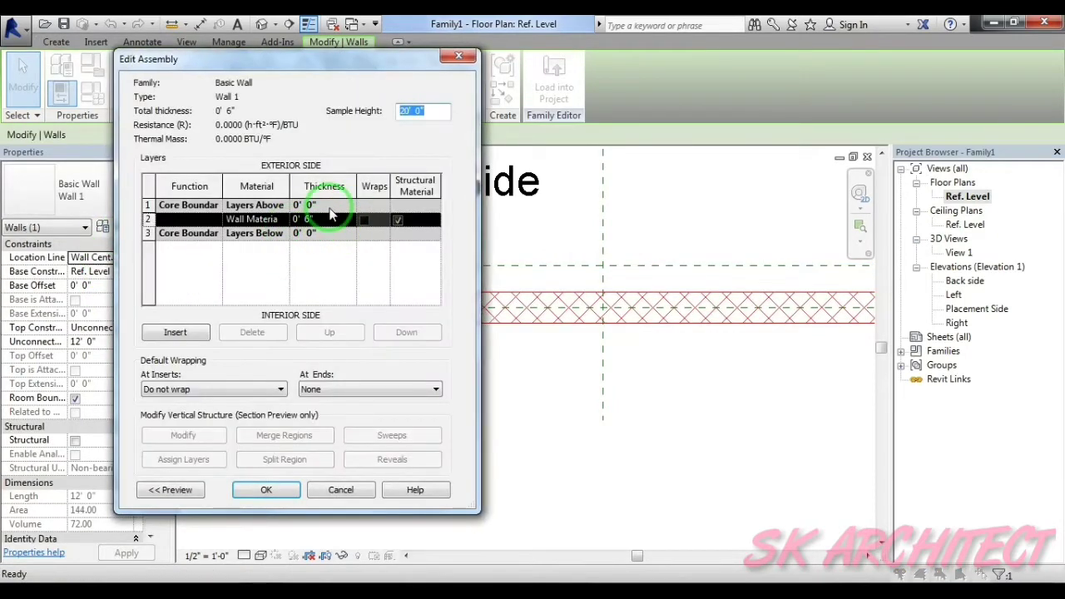
{"action": "left_click", "coordinate": [330, 219]}
{"action": "type", "text": "7 7/8"}
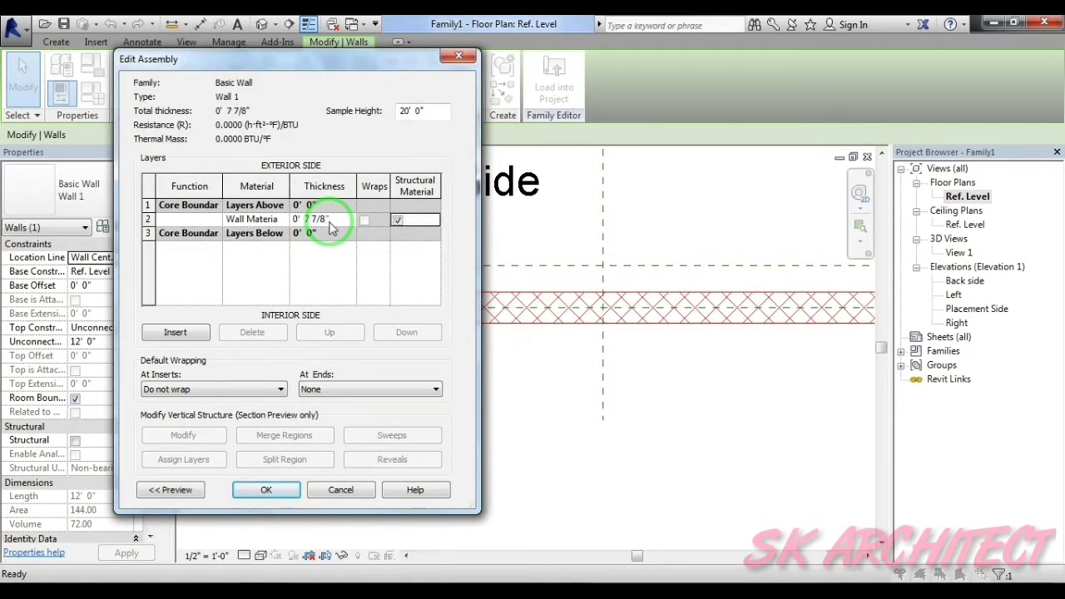
{"action": "left_click", "coordinate": [264, 493]}
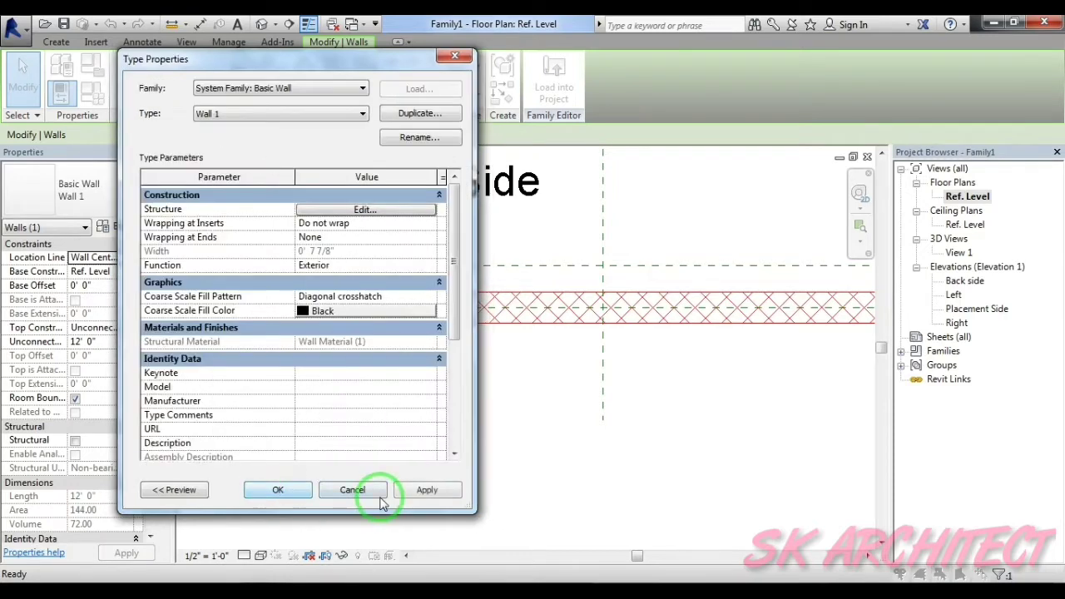
{"action": "left_click", "coordinate": [421, 491]}
{"action": "left_click", "coordinate": [290, 493]}
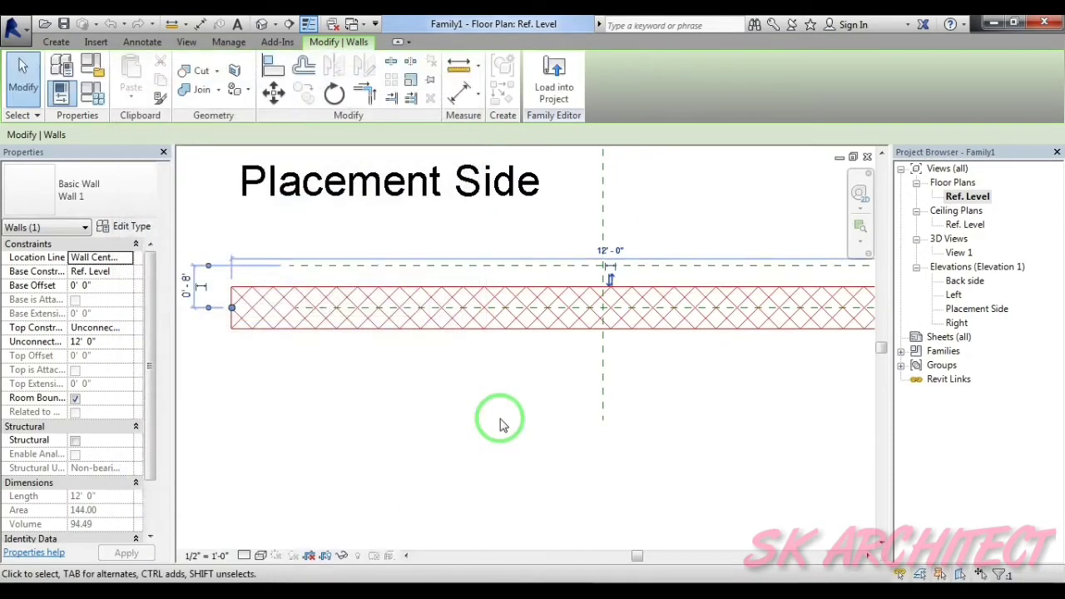
{"action": "middle_click_drag", "start_coordinate": [773, 399], "coordinate": [590, 391]}
- Set the Light Source Axis (F/B) reference plane 30mm from the host wall's top edge
{"action": "key", "text": "Escape"}
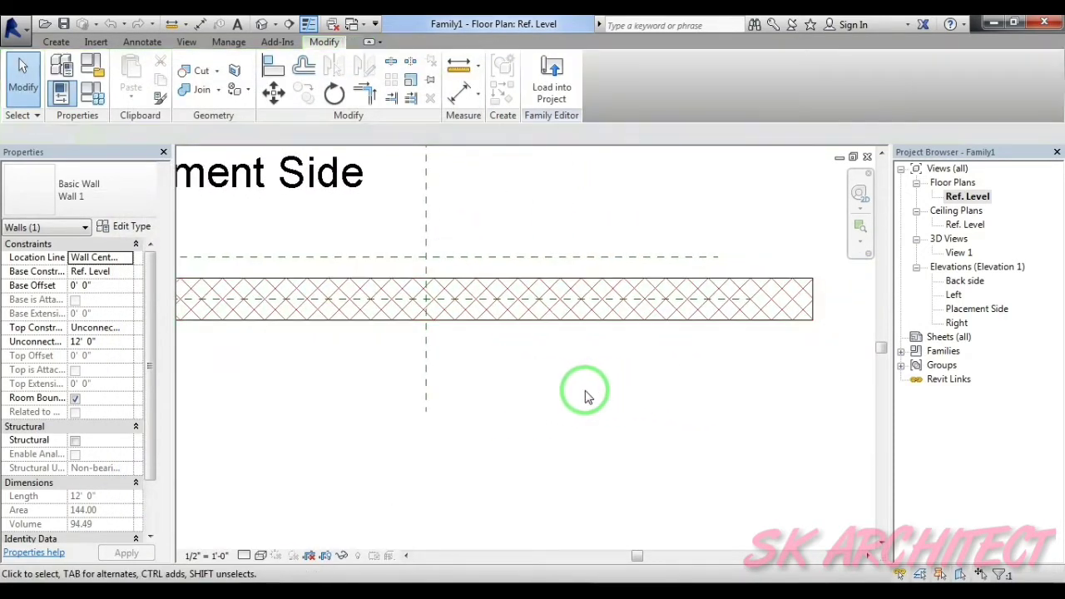
{"action": "left_click", "coordinate": [595, 257]}
{"action": "scroll", "coordinate": [590, 302], "scroll_direction": "up", "scroll_amount": 3}
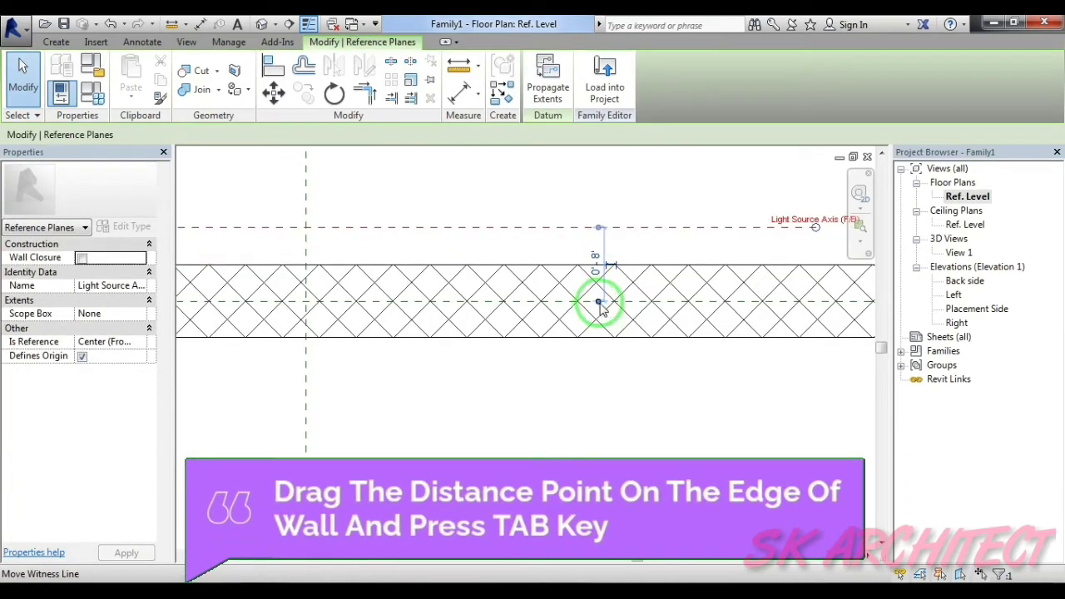
{"action": "left_click_drag", "start_coordinate": [596, 287], "coordinate": [589, 270]}
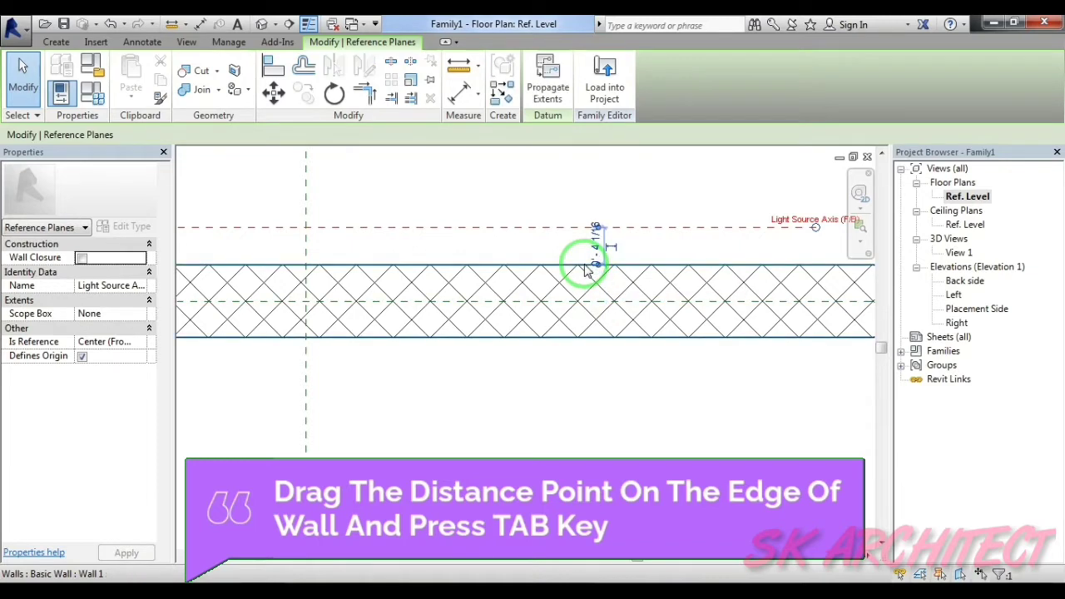
{"action": "left_click", "coordinate": [594, 243]}
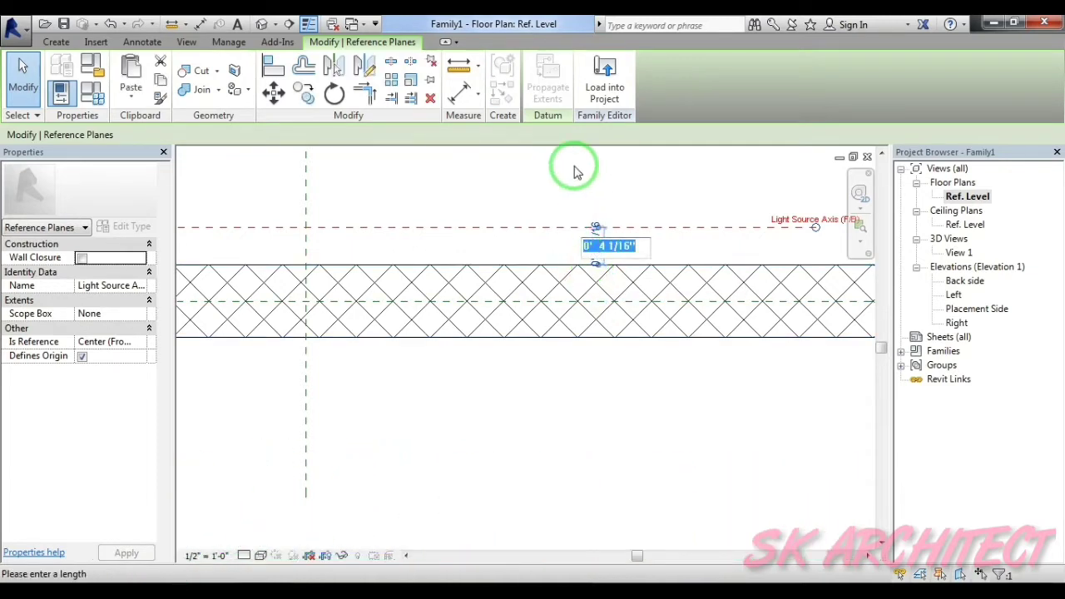
{"action": "type", "text": "30mm"}
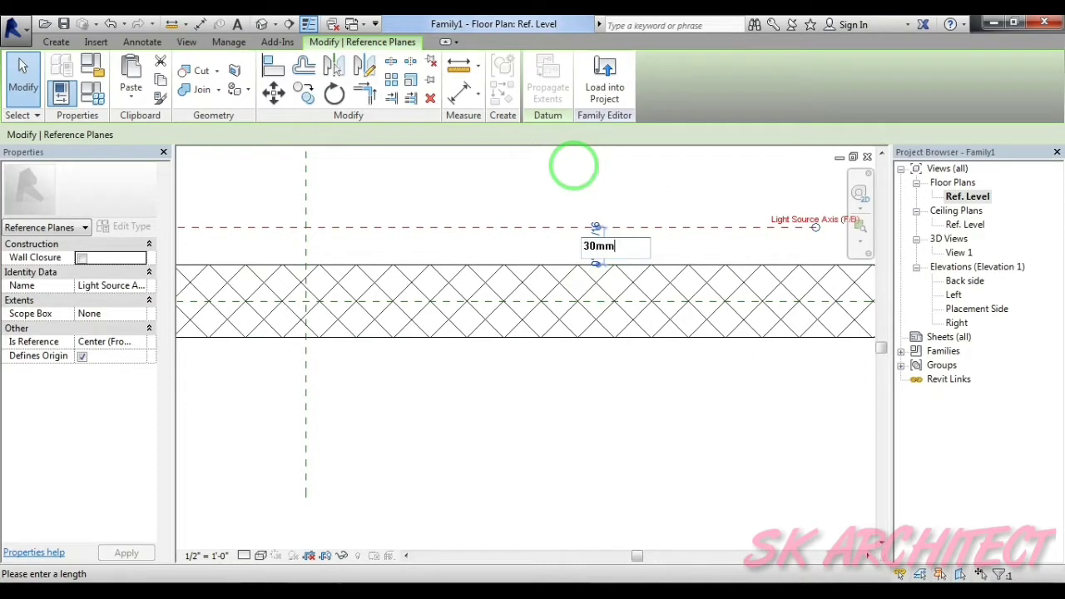
{"action": "key", "text": "Return"}
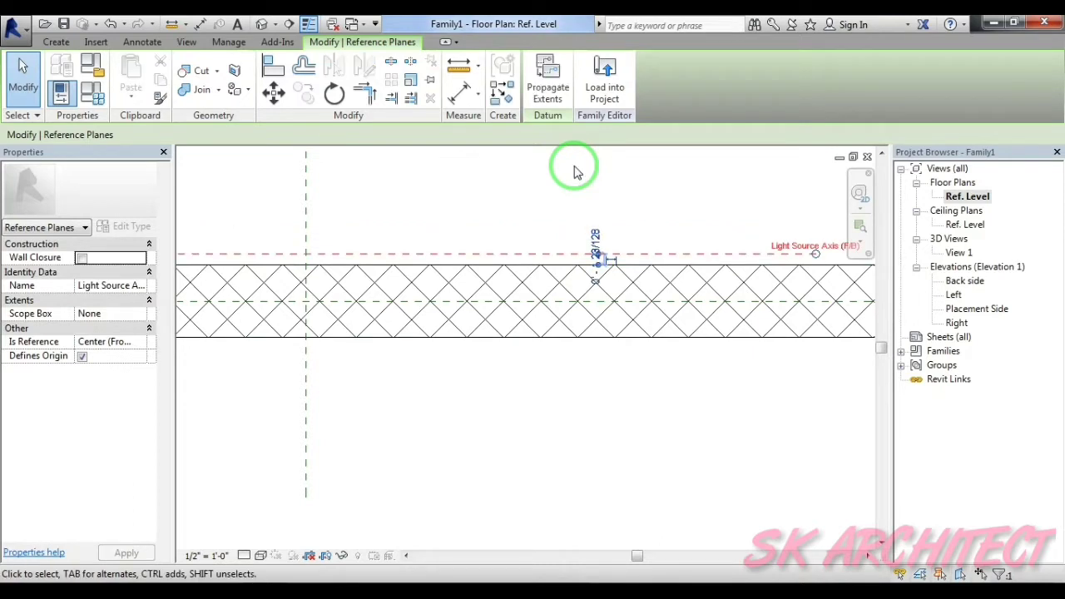
{"action": "scroll", "coordinate": [583, 435], "scroll_direction": "down", "scroll_amount": 2}
{"action": "middle_click_drag", "start_coordinate": [616, 436], "coordinate": [685, 421]}
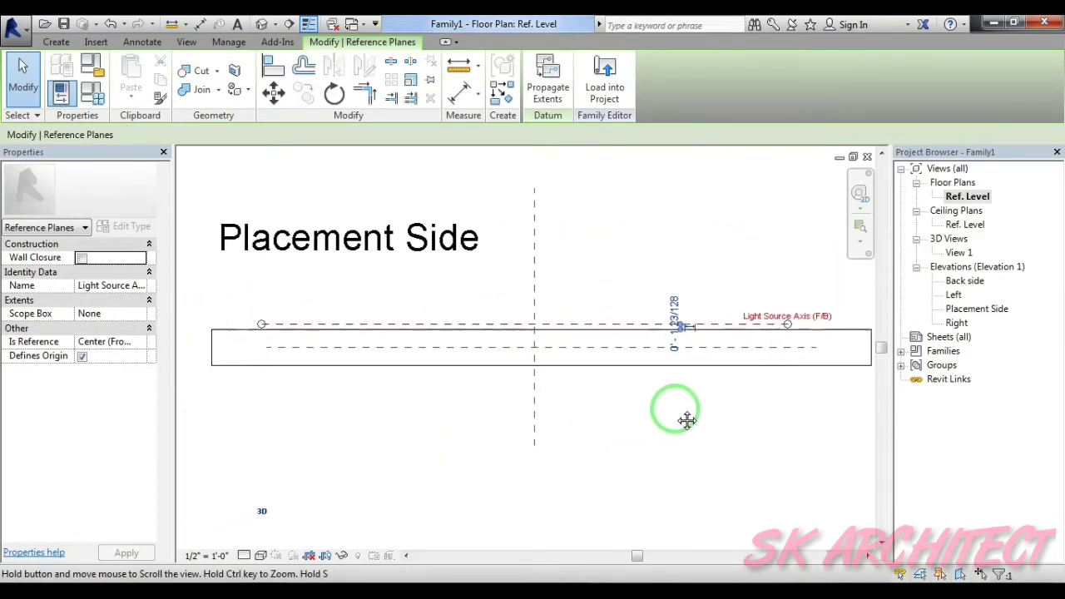
{"action": "left_click", "coordinate": [676, 416]}
{"action": "middle_click_drag", "start_coordinate": [830, 444], "coordinate": [806, 433]}
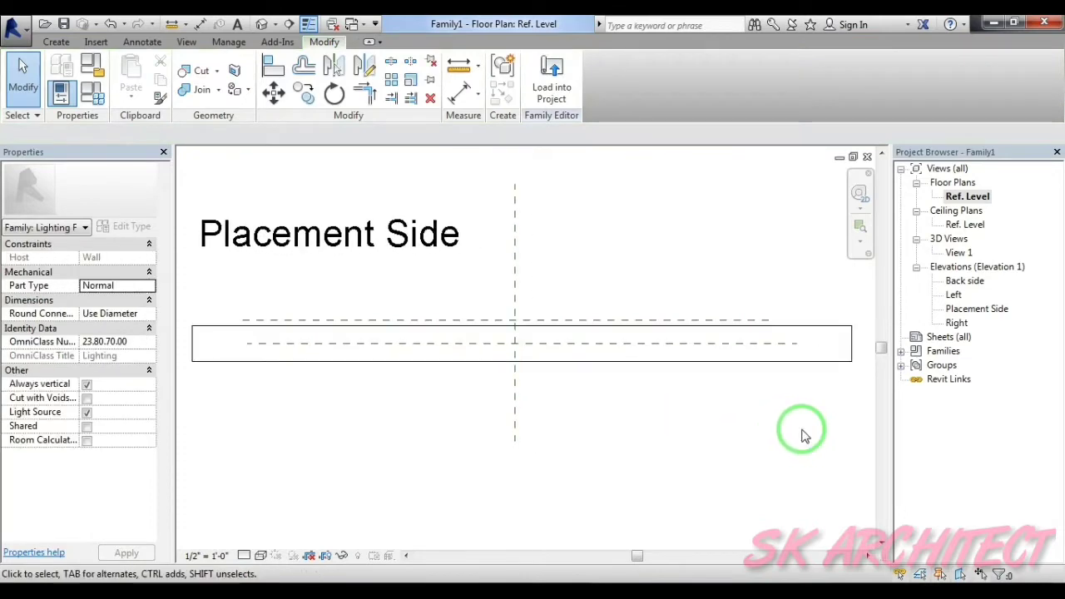
- In the Placement Side elevation, keep the light source defined as a Point shape with Spherical distribution
{"action": "double_click", "coordinate": [1001, 315]}
{"action": "left_click", "coordinate": [429, 297]}
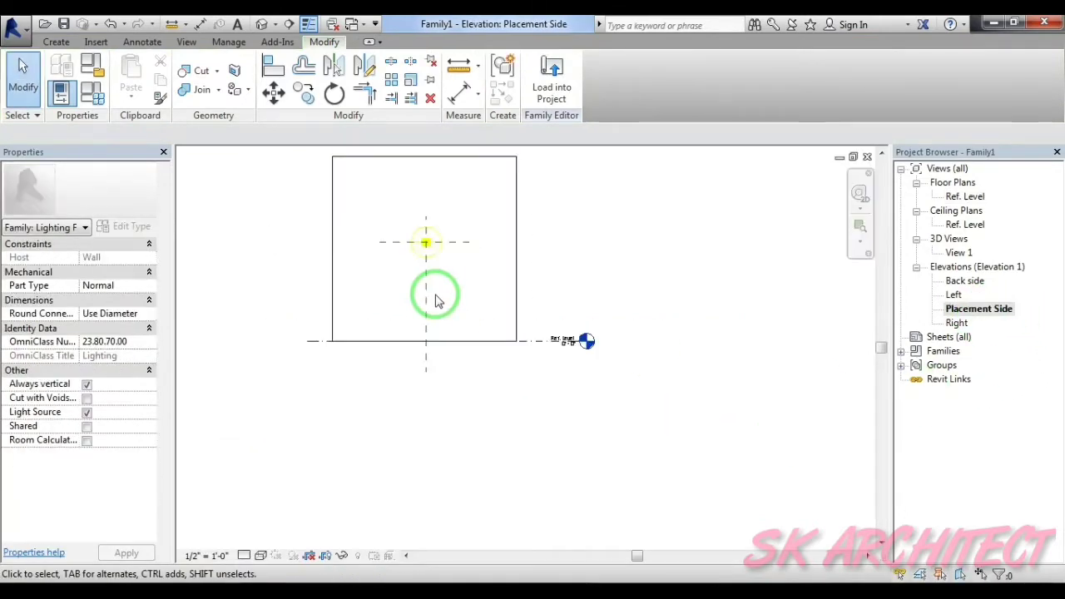
{"action": "scroll", "coordinate": [475, 297], "scroll_direction": "up", "scroll_amount": 2}
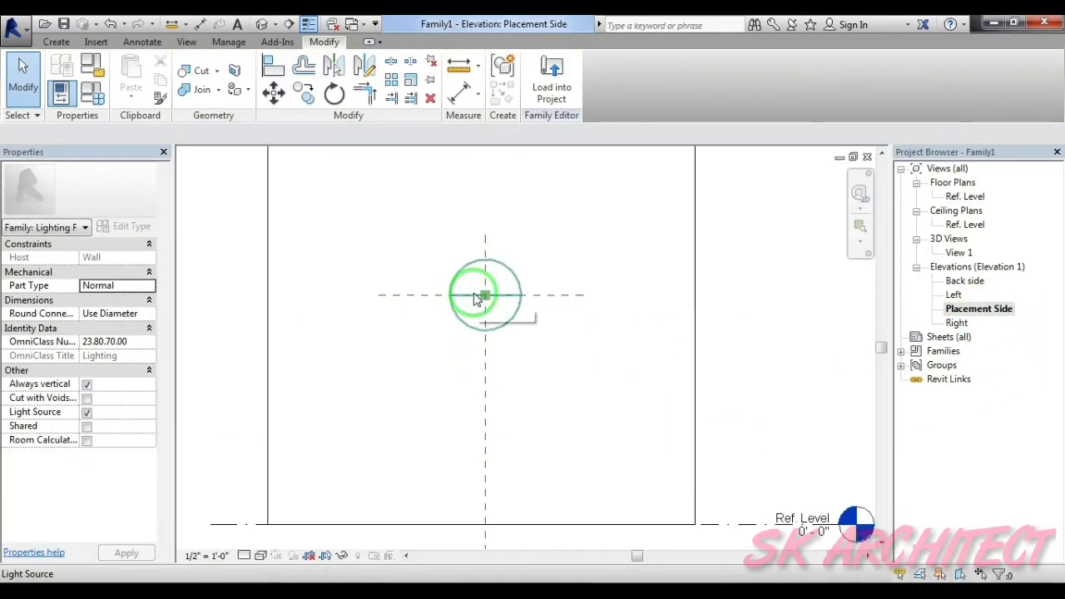
{"action": "scroll", "coordinate": [476, 299], "scroll_direction": "up", "scroll_amount": 1}
{"action": "left_click", "coordinate": [470, 337]}
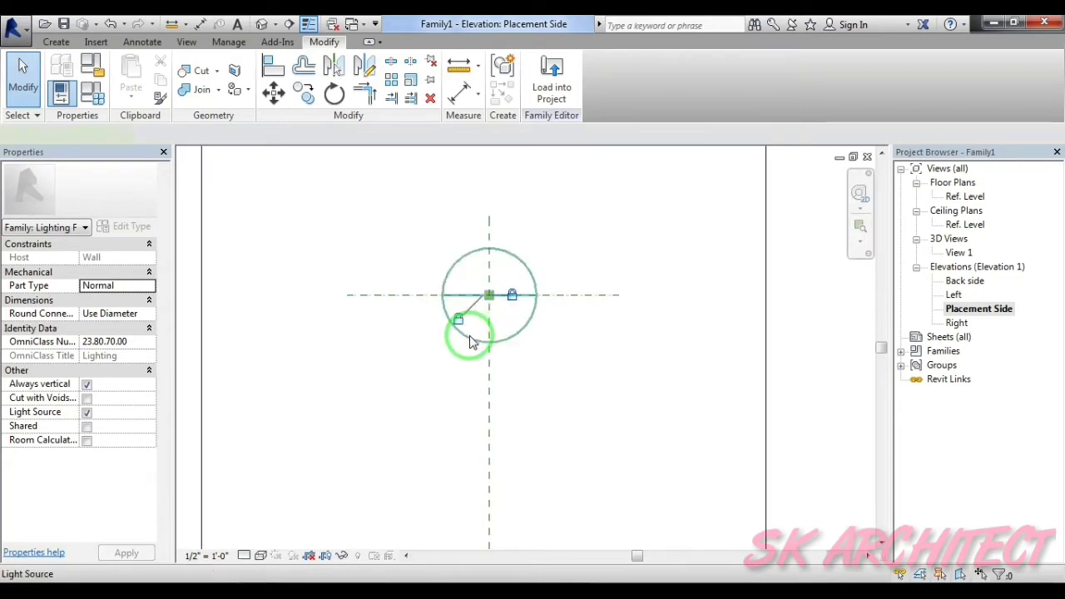
{"action": "left_click", "coordinate": [551, 92]}
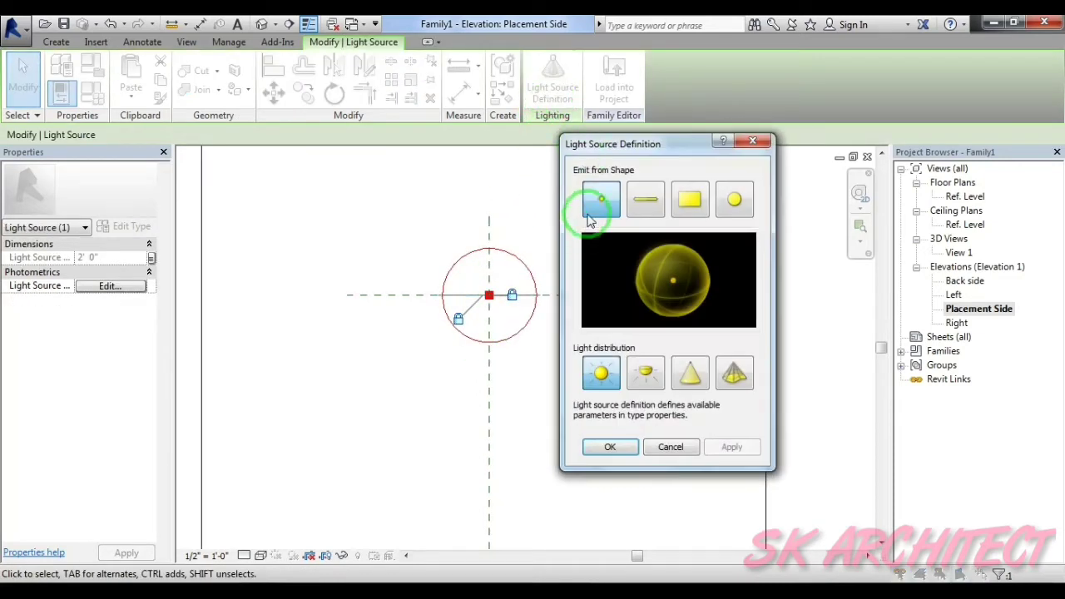
{"action": "left_click", "coordinate": [590, 451]}
{"action": "left_click", "coordinate": [552, 254]}
{"action": "scroll", "coordinate": [547, 266], "scroll_direction": "up", "scroll_amount": 2}
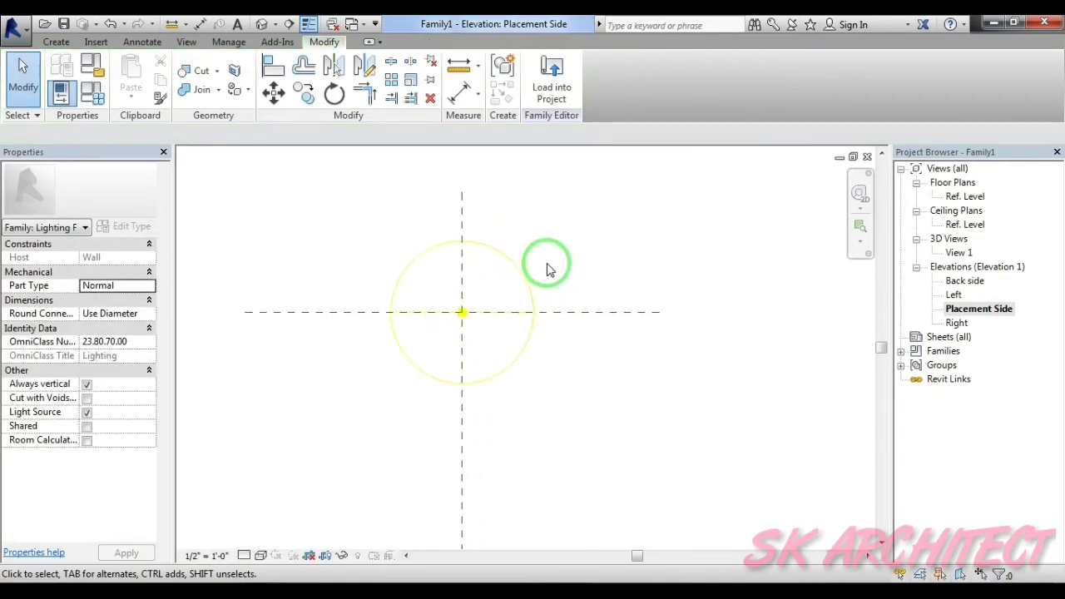
{"action": "middle_click_drag", "start_coordinate": [547, 266], "coordinate": [603, 277]}
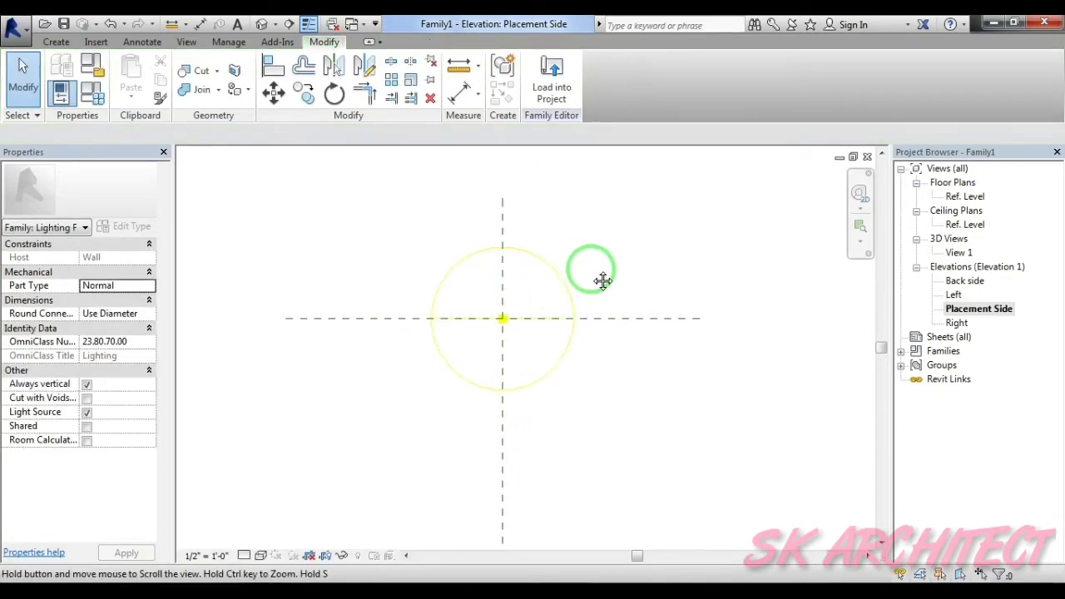
{"action": "left_click", "coordinate": [59, 41]}
- Sketch a 30mm-radius void extrusion circle centred at the reference plane intersection and finish it
{"action": "left_click", "coordinate": [310, 96]}
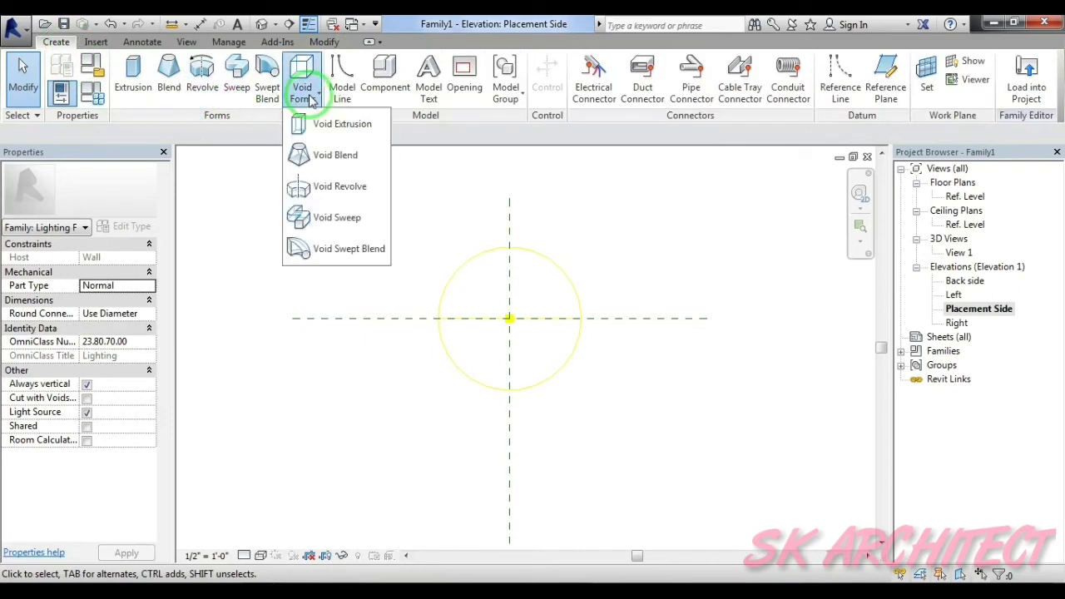
{"action": "left_click", "coordinate": [314, 124]}
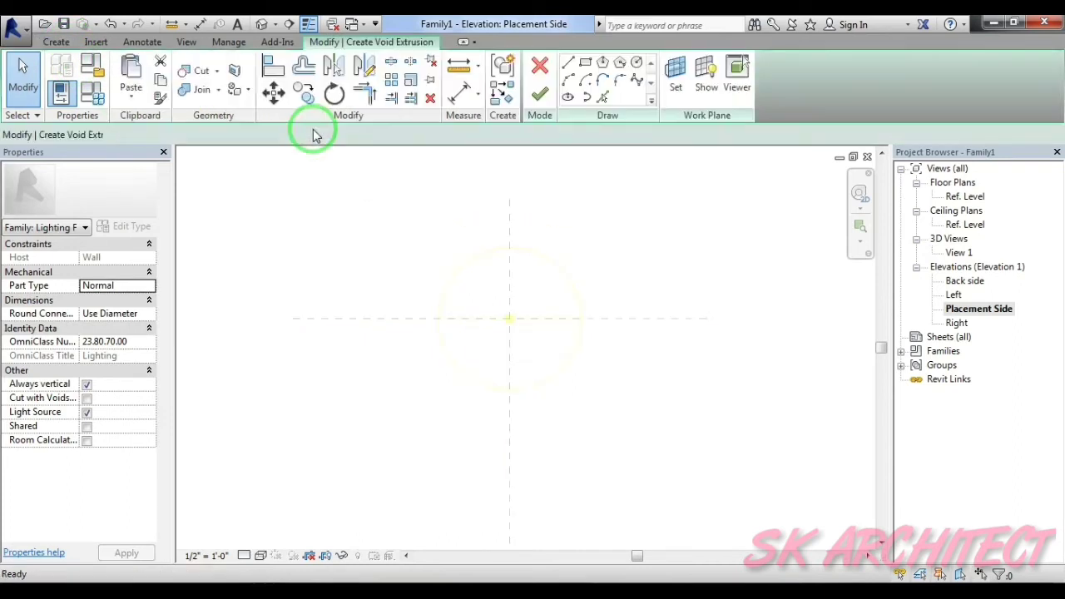
{"action": "left_click", "coordinate": [630, 96]}
{"action": "left_click", "coordinate": [636, 65]}
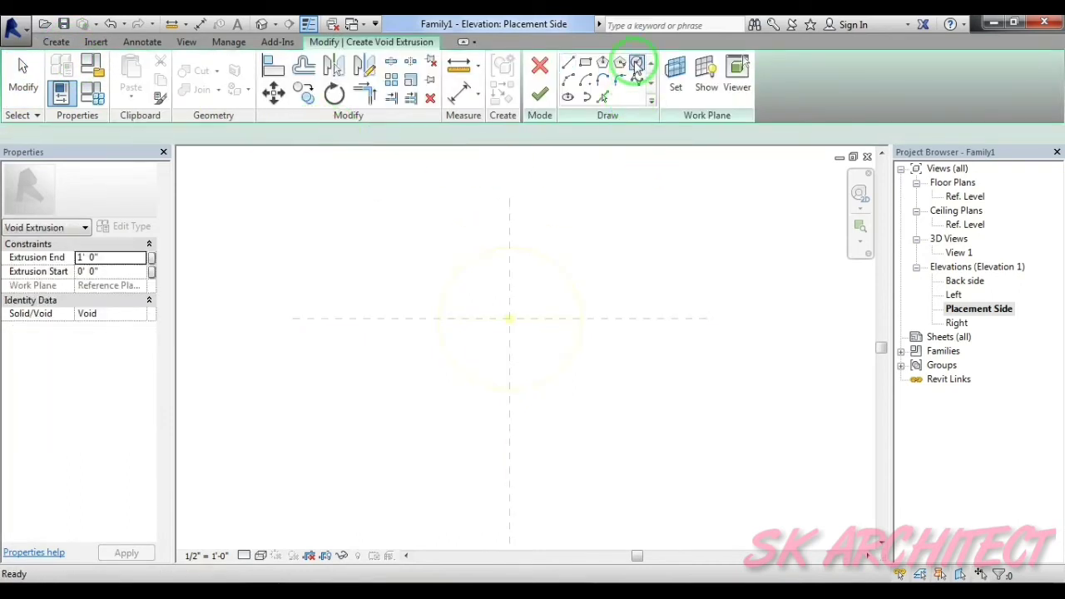
{"action": "scroll", "coordinate": [506, 336], "scroll_direction": "up", "scroll_amount": 2}
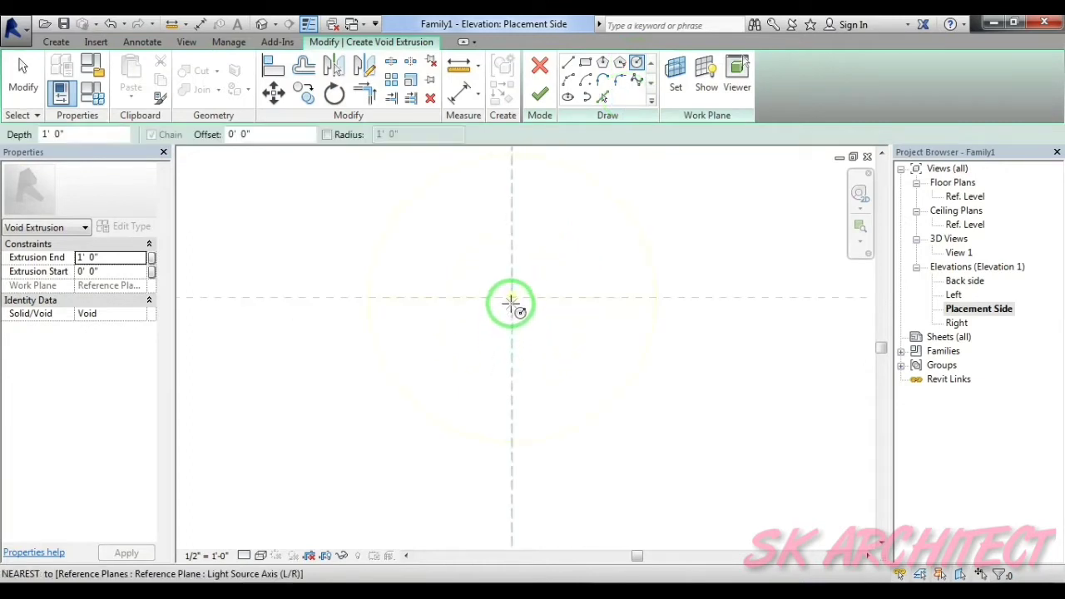
{"action": "left_click", "coordinate": [511, 301]}
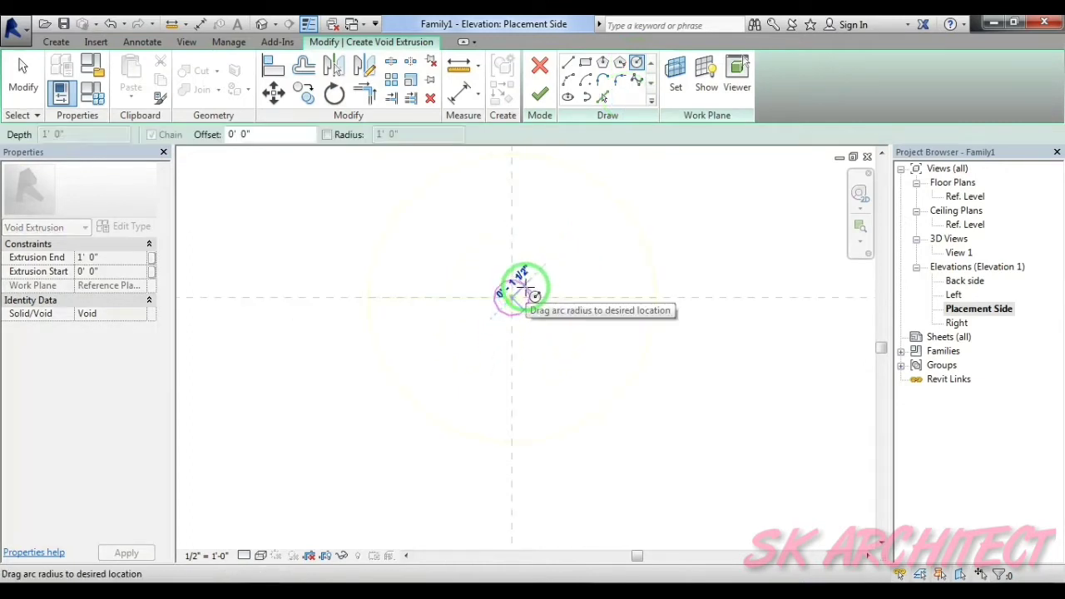
{"action": "type", "text": "30mm"}
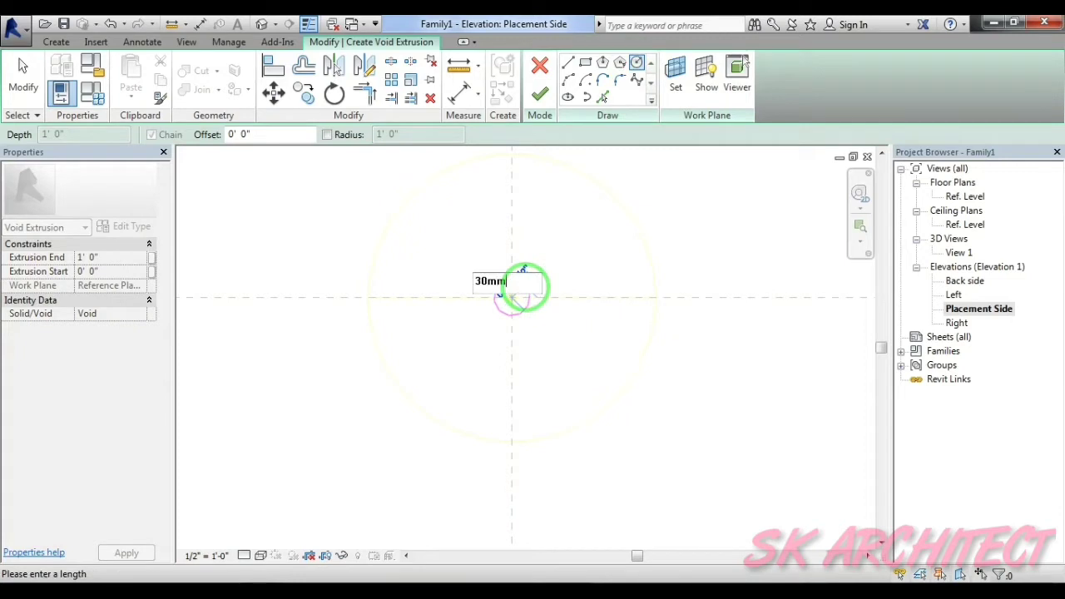
{"action": "key", "text": "Return"}
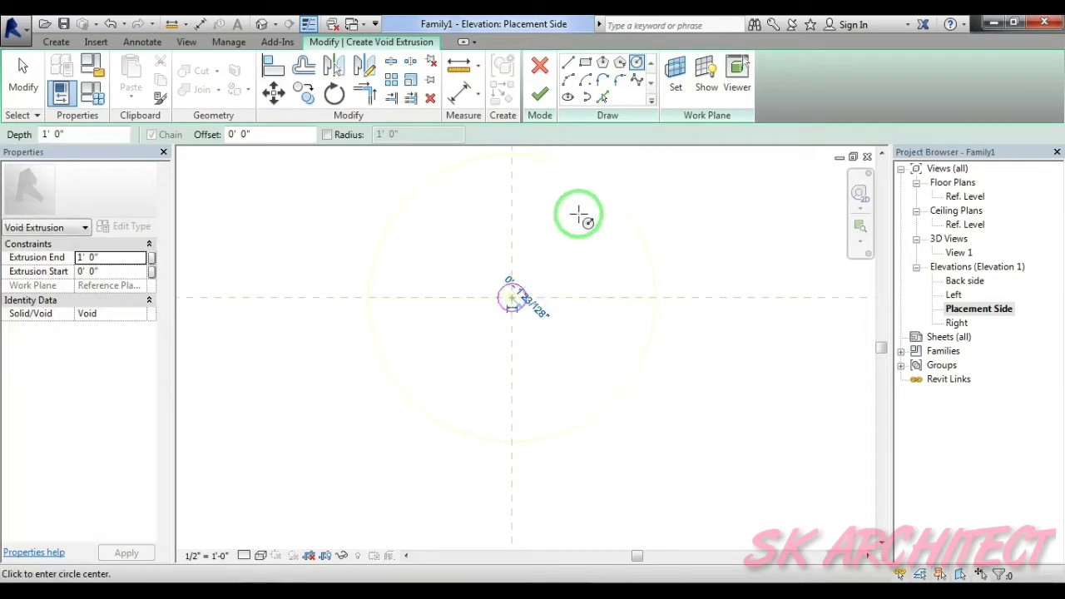
{"action": "right_click", "coordinate": [556, 189]}
{"action": "left_click", "coordinate": [567, 198]}
{"action": "left_click", "coordinate": [541, 97]}
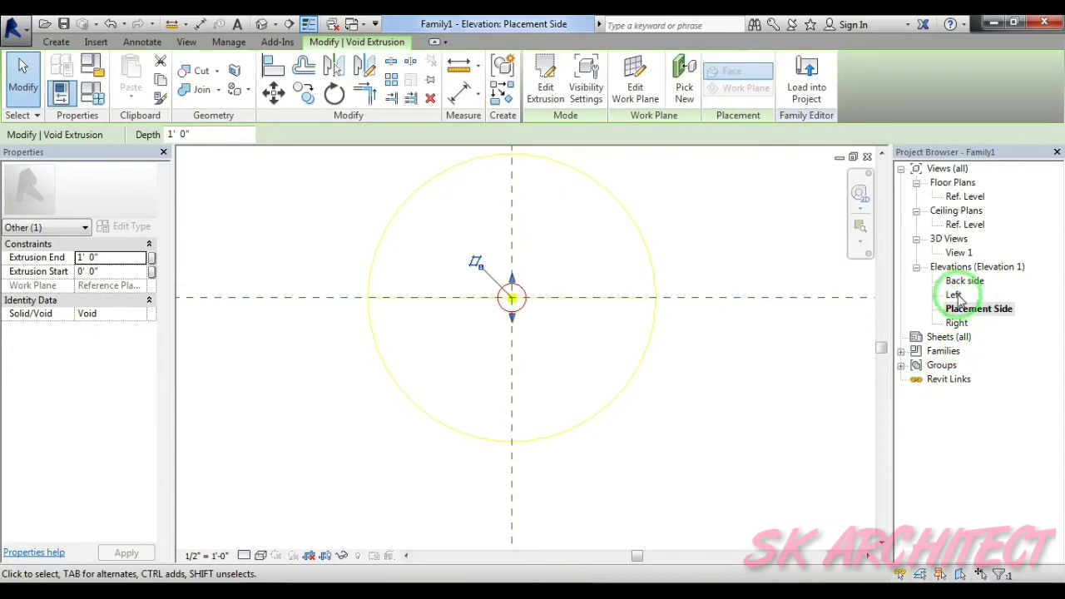
- In the Left elevation, drag the void extrusion's ends to the two wall faces
{"action": "double_click", "coordinate": [955, 295]}
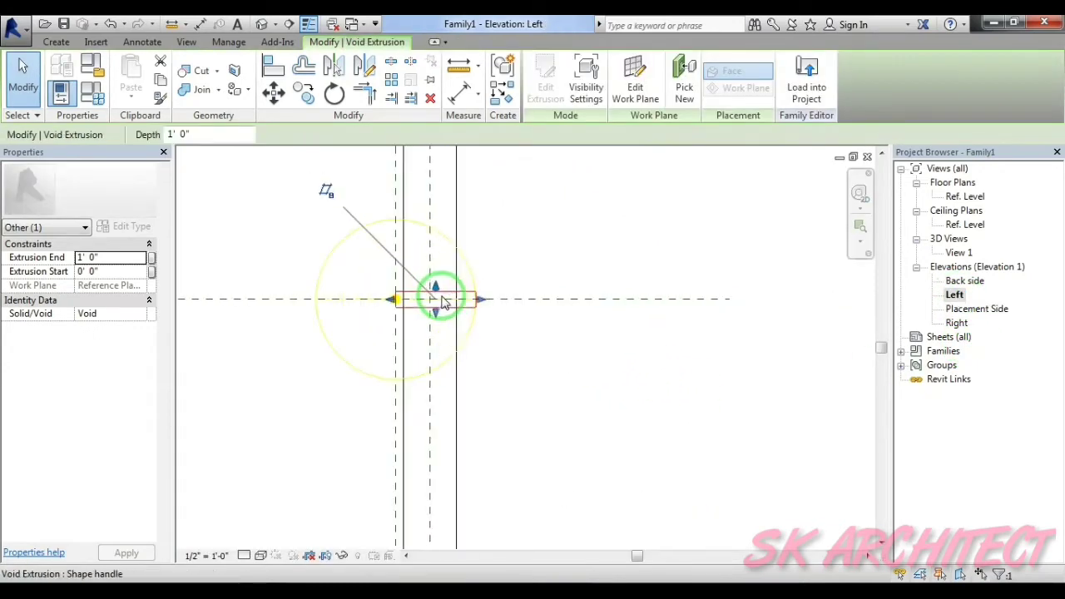
{"action": "scroll", "coordinate": [443, 303], "scroll_direction": "up", "scroll_amount": 3}
{"action": "middle_click_drag", "start_coordinate": [505, 349], "coordinate": [613, 364]}
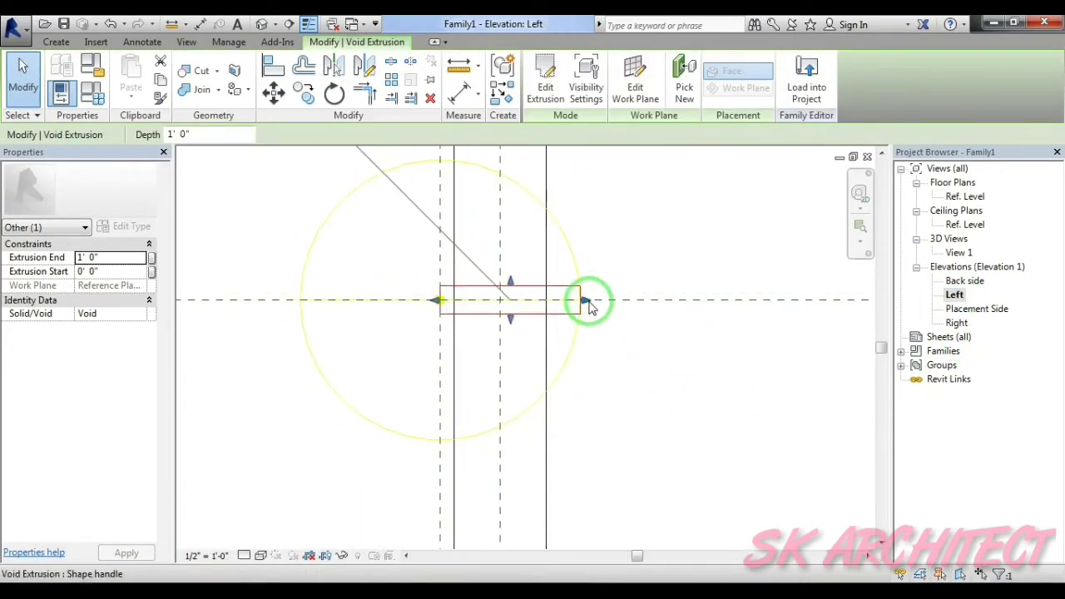
{"action": "left_click_drag", "start_coordinate": [589, 307], "coordinate": [441, 306]}
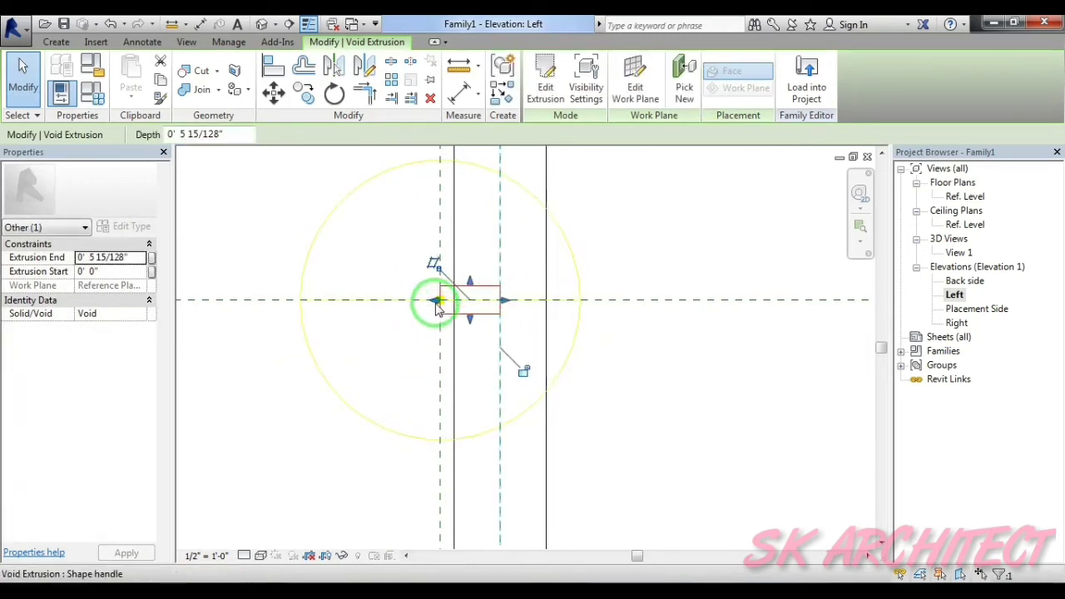
{"action": "left_click_drag", "start_coordinate": [438, 307], "coordinate": [456, 312]}
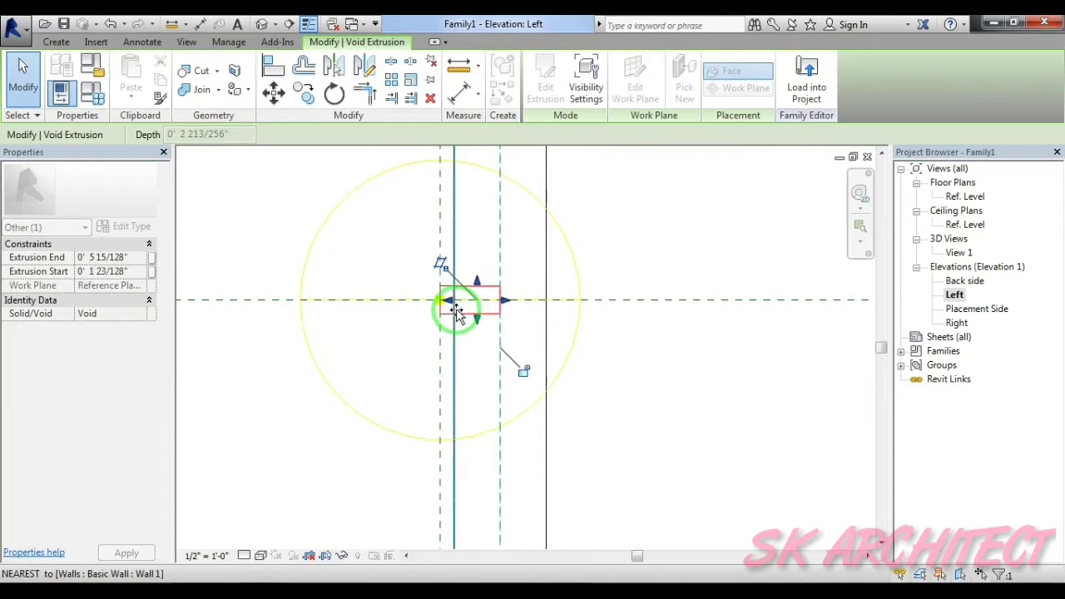
{"action": "left_click", "coordinate": [366, 354]}
{"action": "middle_click_drag", "start_coordinate": [388, 336], "coordinate": [374, 288]}
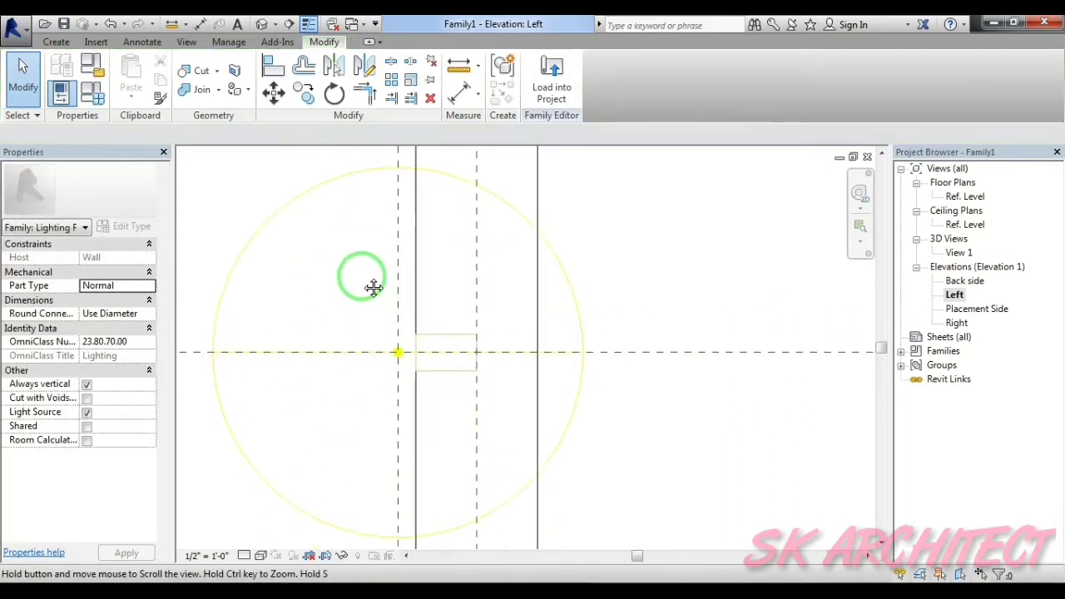
- Cut the host wall with the void using Cut Geometry
{"action": "left_click", "coordinate": [195, 80]}
{"action": "left_click", "coordinate": [417, 293]}
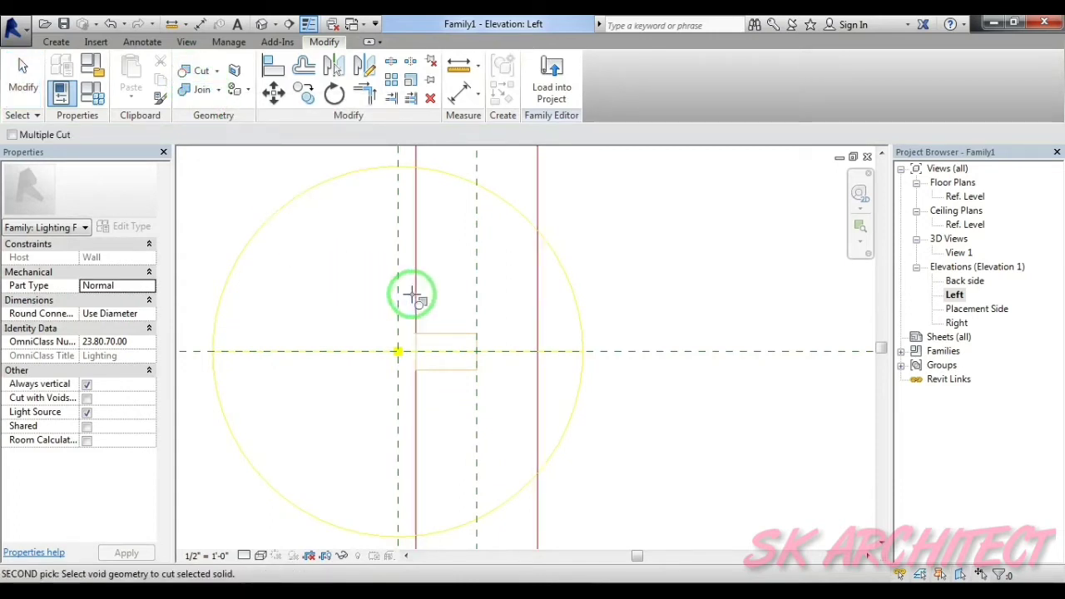
{"action": "left_click", "coordinate": [447, 337]}
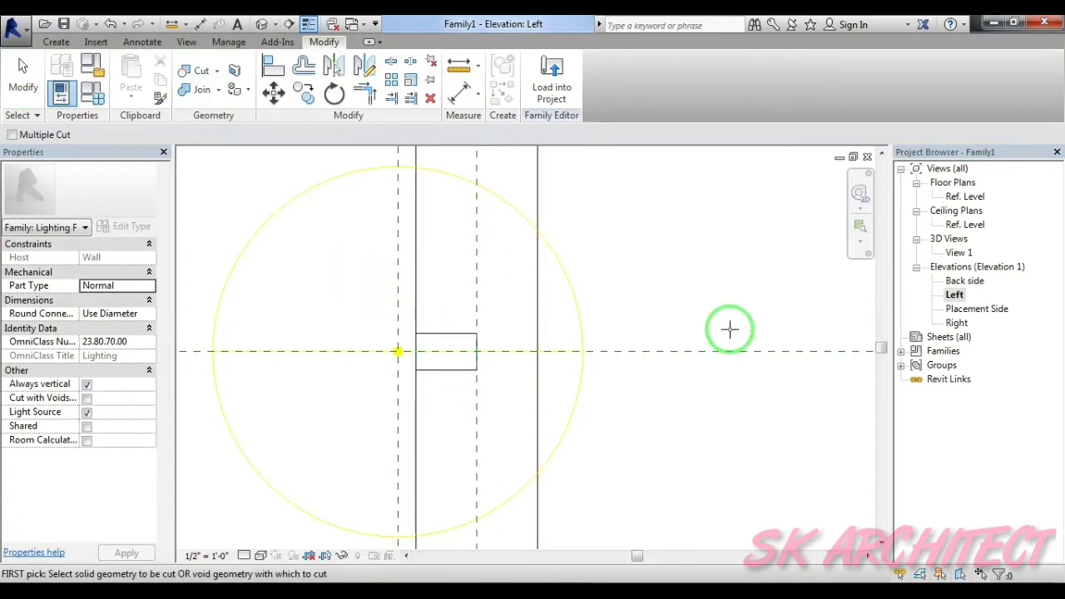
{"action": "scroll", "coordinate": [722, 329], "scroll_direction": "down", "scroll_amount": 3}
{"action": "right_click", "coordinate": [711, 204]}
{"action": "left_click", "coordinate": [712, 214]}
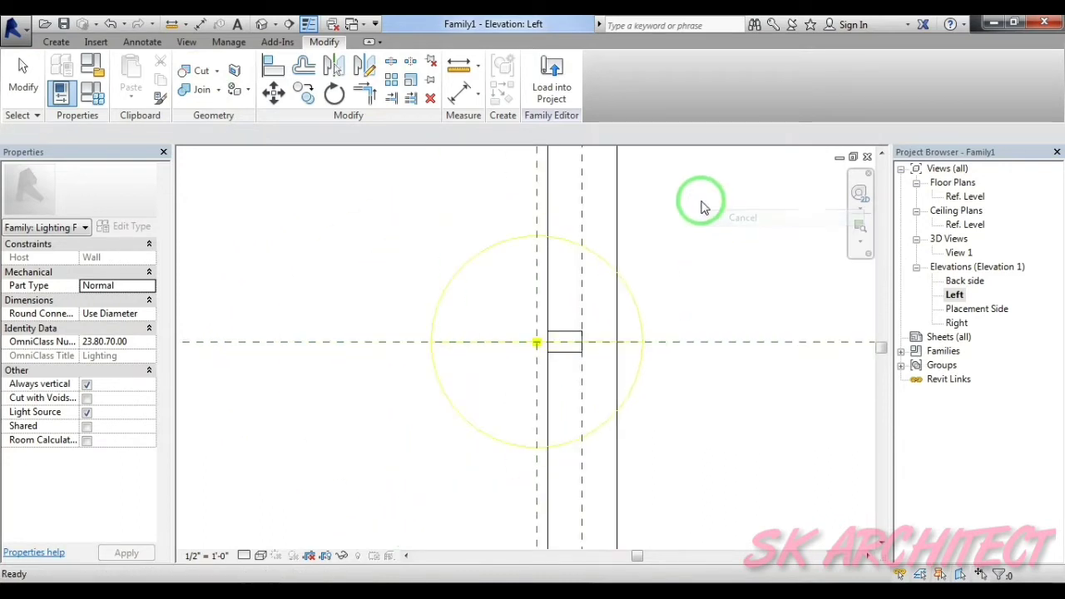
{"action": "right_click", "coordinate": [720, 204]}
{"action": "left_click", "coordinate": [724, 214]}
{"action": "scroll", "coordinate": [694, 266], "scroll_direction": "down", "scroll_amount": 1}
{"action": "scroll", "coordinate": [666, 277], "scroll_direction": "down", "scroll_amount": 1}
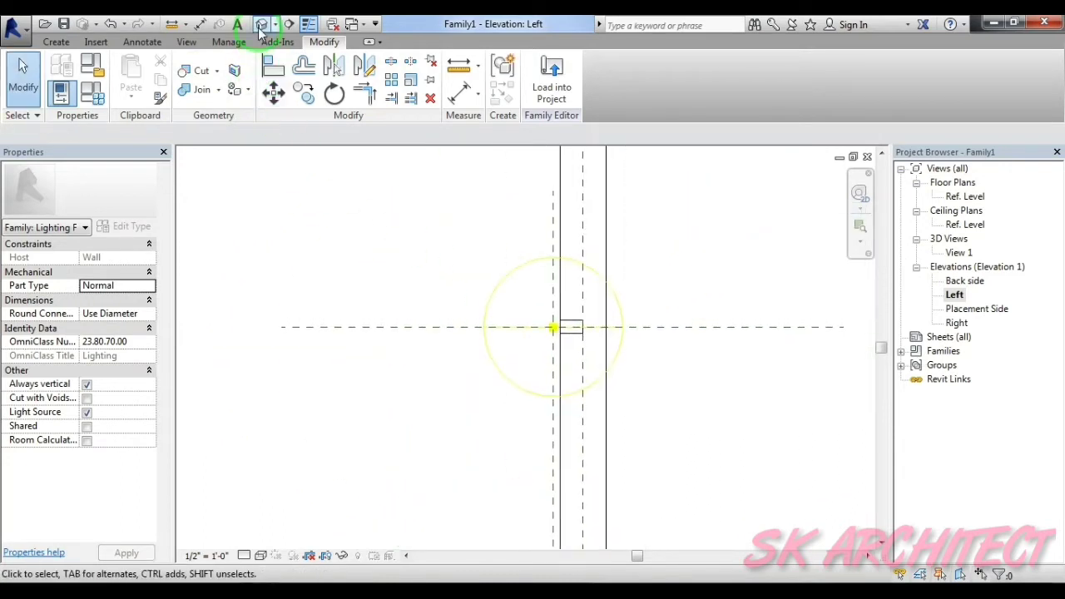
{"action": "left_click", "coordinate": [261, 25]}
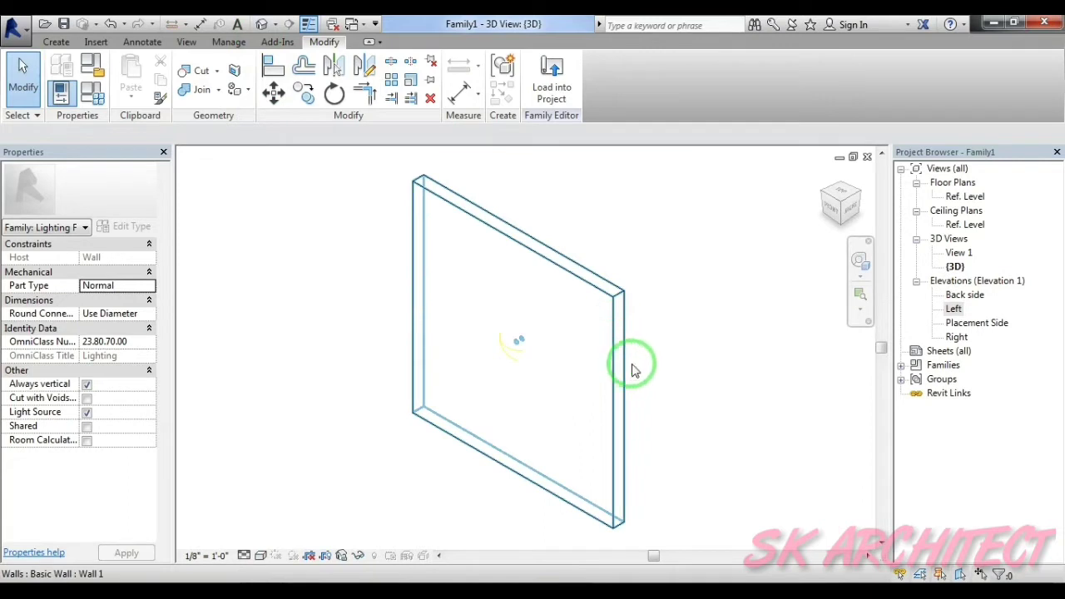
- Orbit the 3D view around the wall to inspect the light source sphere behind it
{"action": "scroll", "coordinate": [632, 371], "scroll_direction": "up", "scroll_amount": 2}
{"action": "mouse_move", "coordinate": [630, 388]}
{"action": "middle_mouse_down", "text": "shift"}
{"action": "mouse_move", "coordinate": [361, 357]}
{"action": "mouse_move", "coordinate": [374, 316]}
{"action": "middle_mouse_up", "text": "shift"}
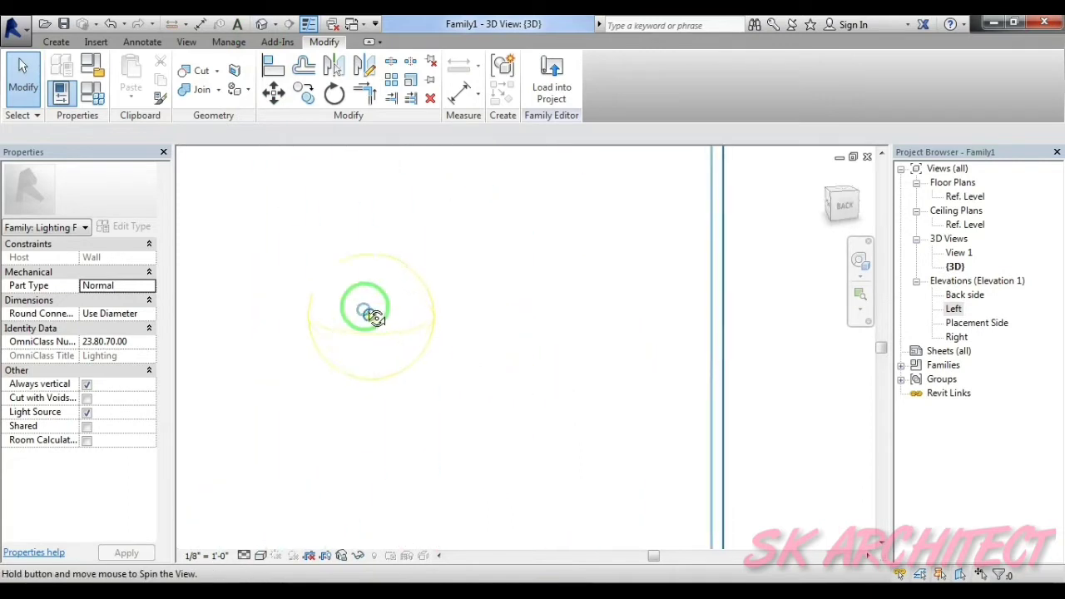
{"action": "scroll", "coordinate": [369, 309], "scroll_direction": "up", "scroll_amount": 2}
{"action": "scroll", "coordinate": [388, 314], "scroll_direction": "up", "scroll_amount": 2}
{"action": "mouse_move", "coordinate": [374, 392]}
{"action": "middle_mouse_down", "text": "shift"}
{"action": "mouse_move", "coordinate": [403, 414]}
{"action": "mouse_move", "coordinate": [857, 392]}
{"action": "middle_mouse_up", "text": "shift"}
{"action": "mouse_move", "coordinate": [932, 281]}
{"action": "middle_mouse_down", "text": "shift"}
{"action": "mouse_move", "coordinate": [743, 419]}
{"action": "mouse_move", "coordinate": [673, 380]}
{"action": "middle_mouse_up", "text": "shift"}
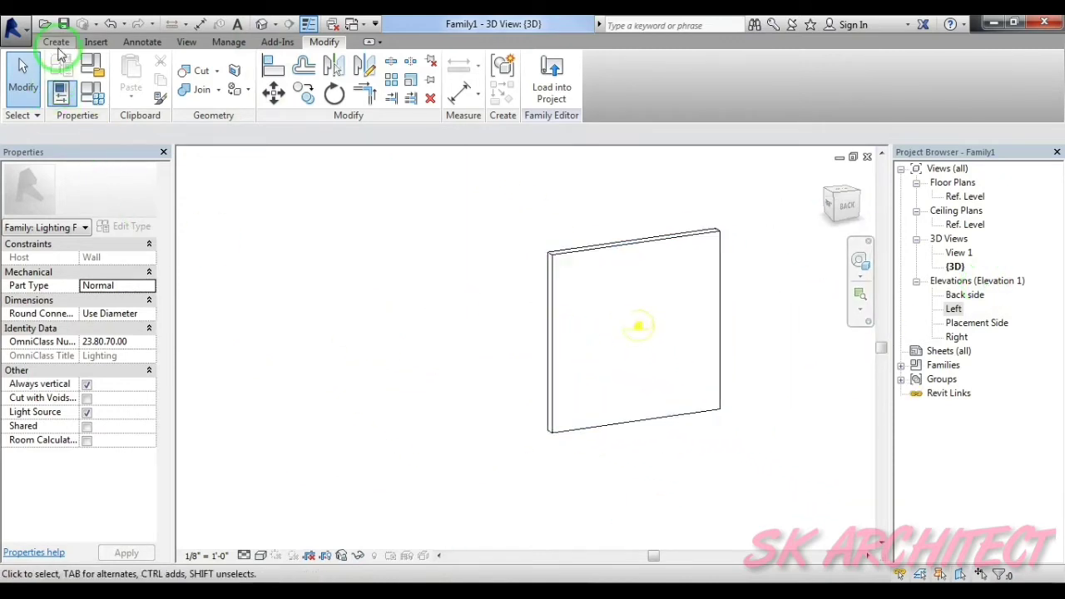
{"action": "left_click", "coordinate": [58, 48]}
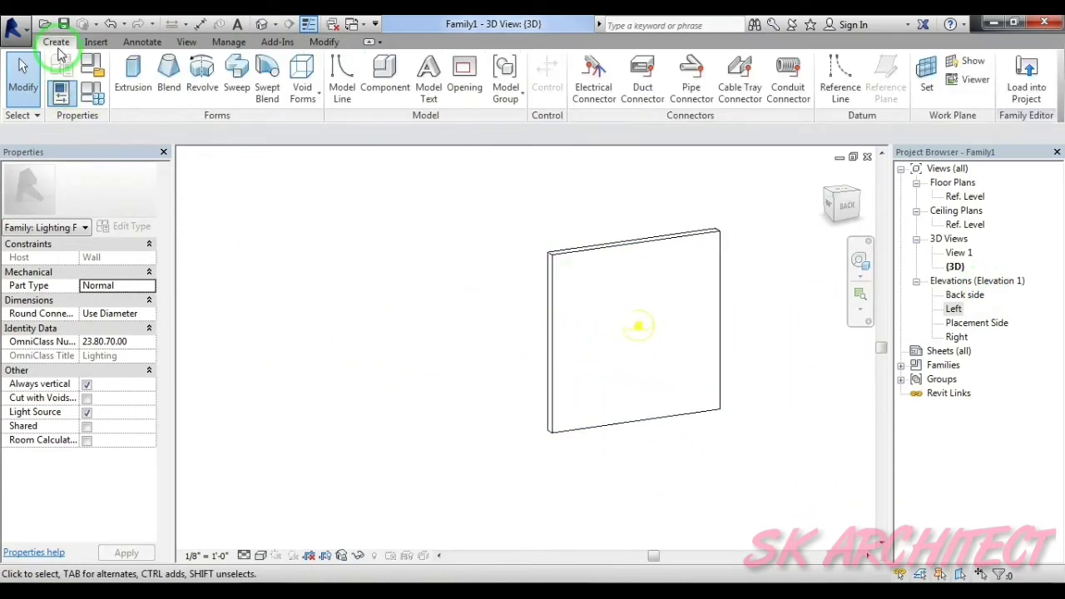
- Set the light's Initial Intensity to 20000 lm luminous flux in Family Types
{"action": "left_click", "coordinate": [94, 98]}
{"action": "left_click_drag", "start_coordinate": [596, 299], "coordinate": [478, 341]}
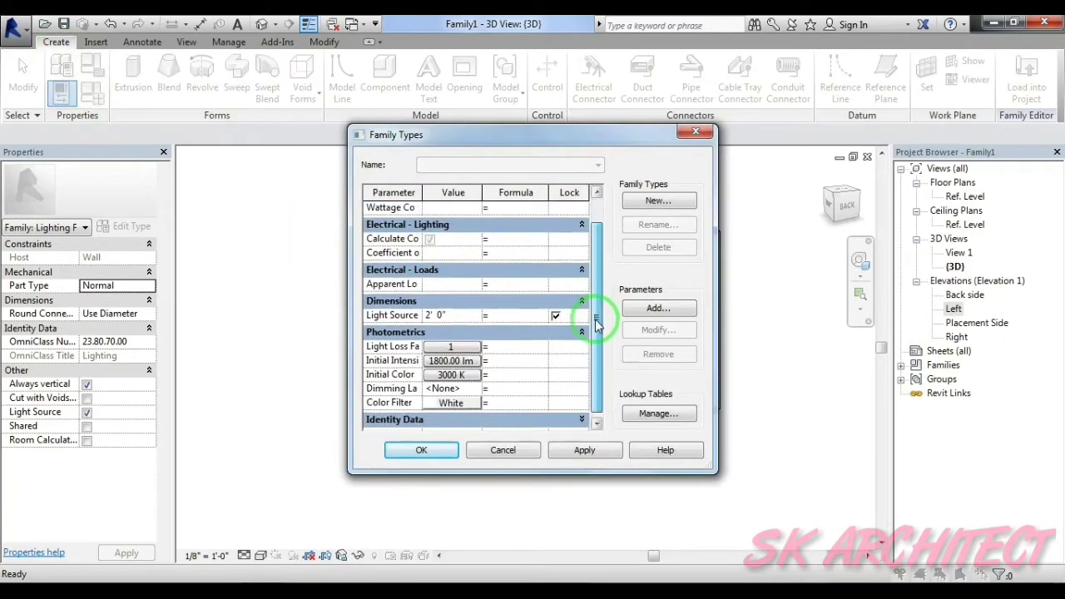
{"action": "left_click", "coordinate": [471, 352]}
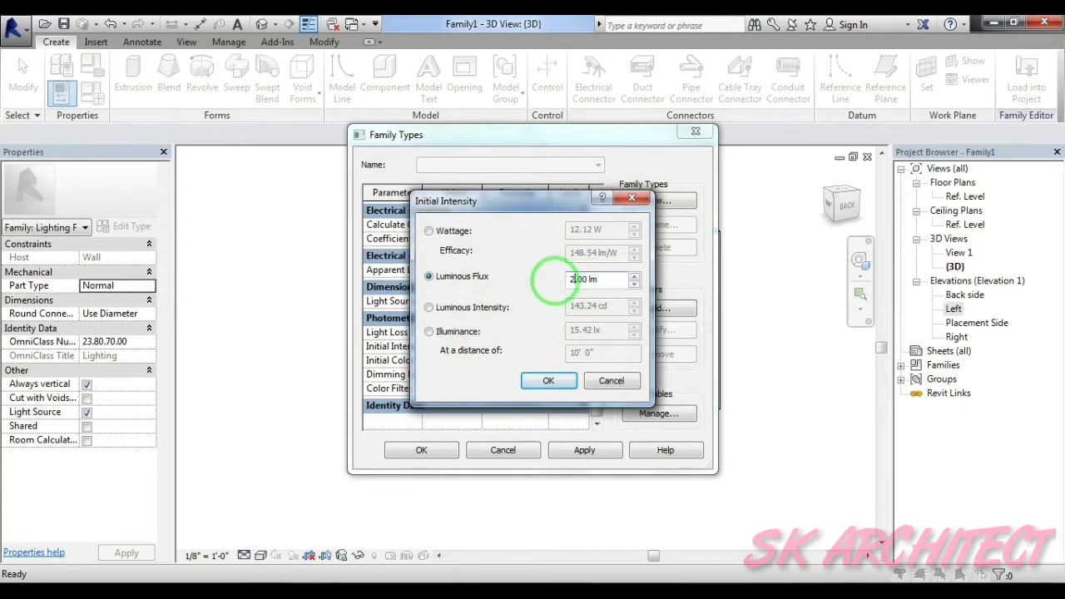
{"action": "key", "text": "Return"}
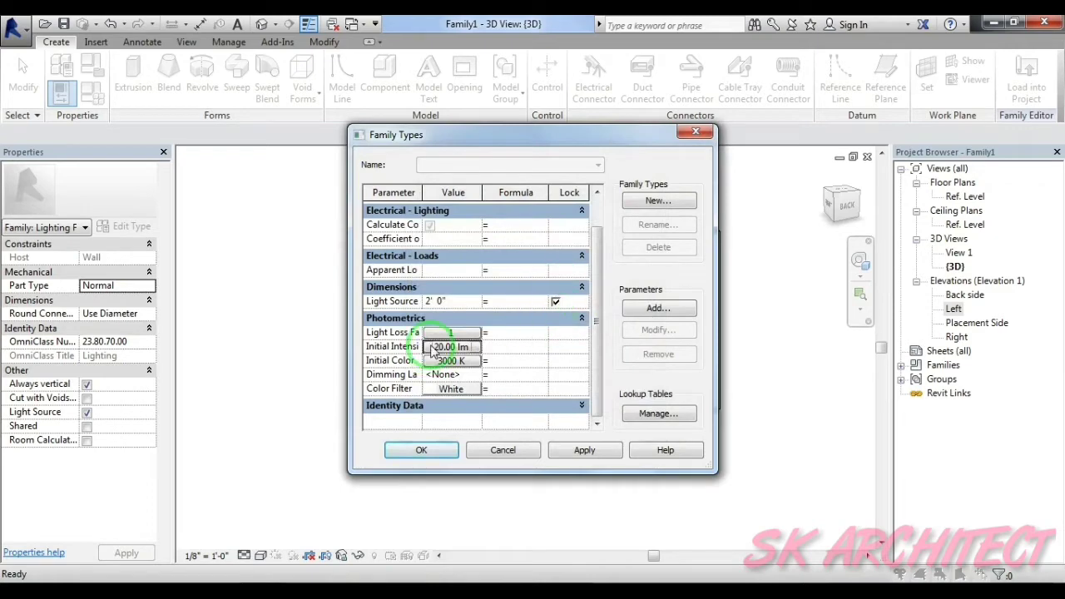
{"action": "left_click", "coordinate": [433, 351]}
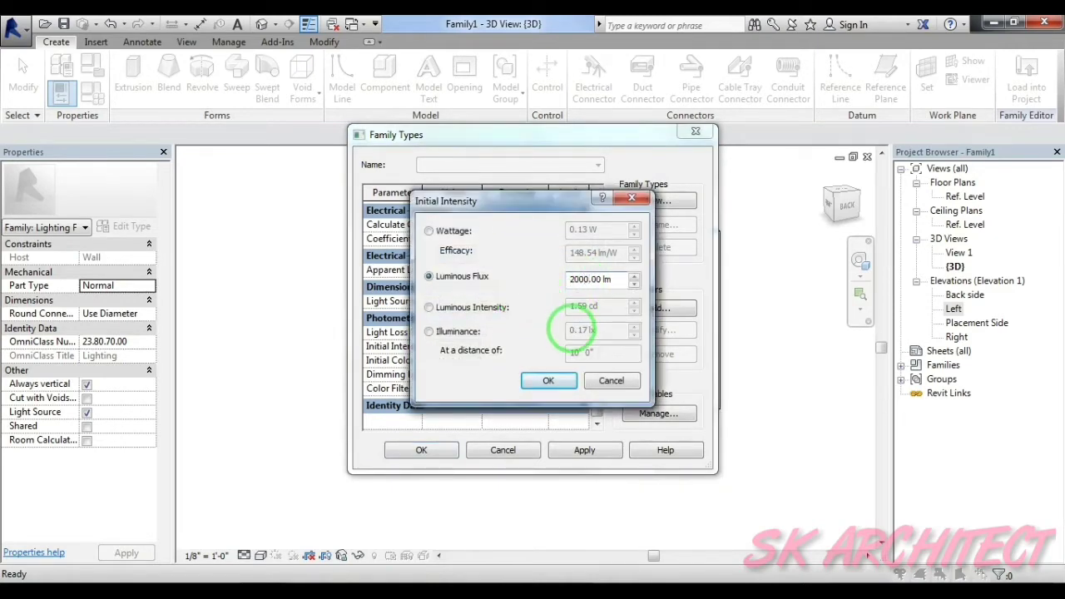
{"action": "key", "text": "Return"}
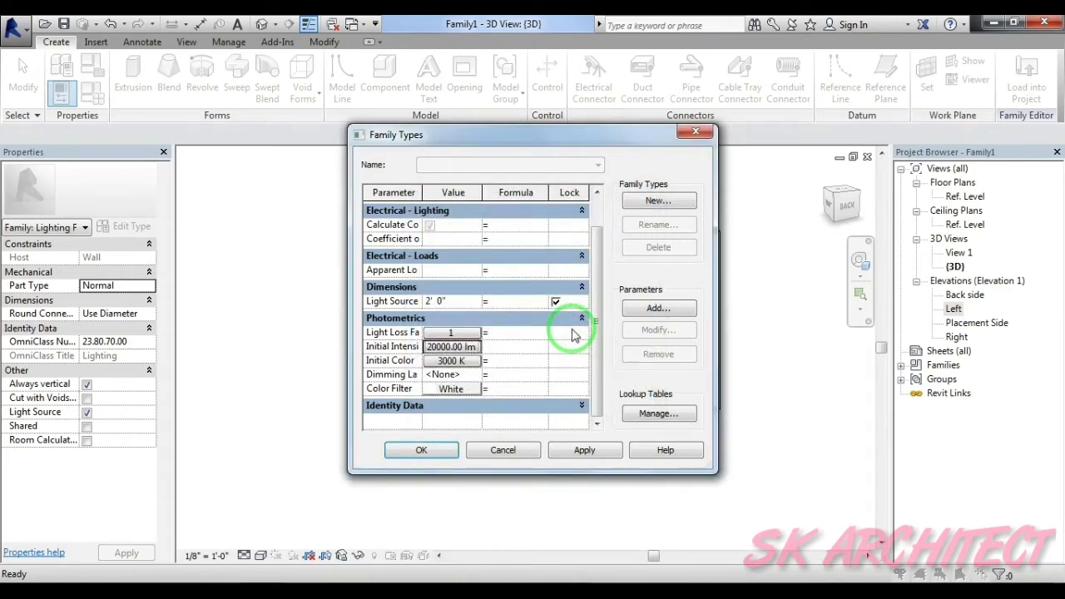
- Give the light a pink RGB 255-000-128 colour filter and apply the type changes
{"action": "left_click", "coordinate": [446, 396]}
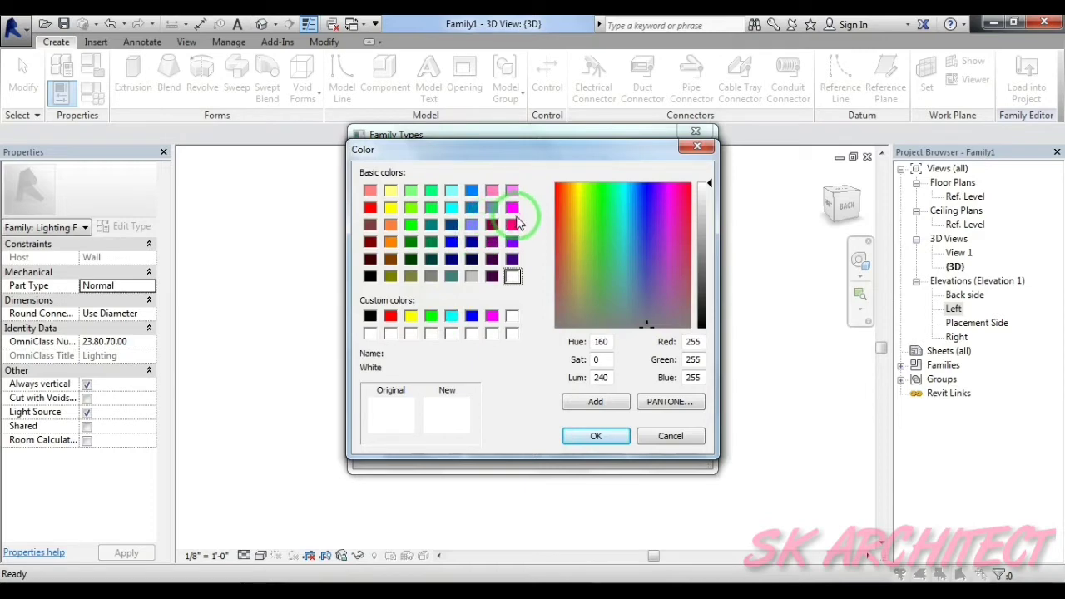
{"action": "left_click", "coordinate": [513, 225]}
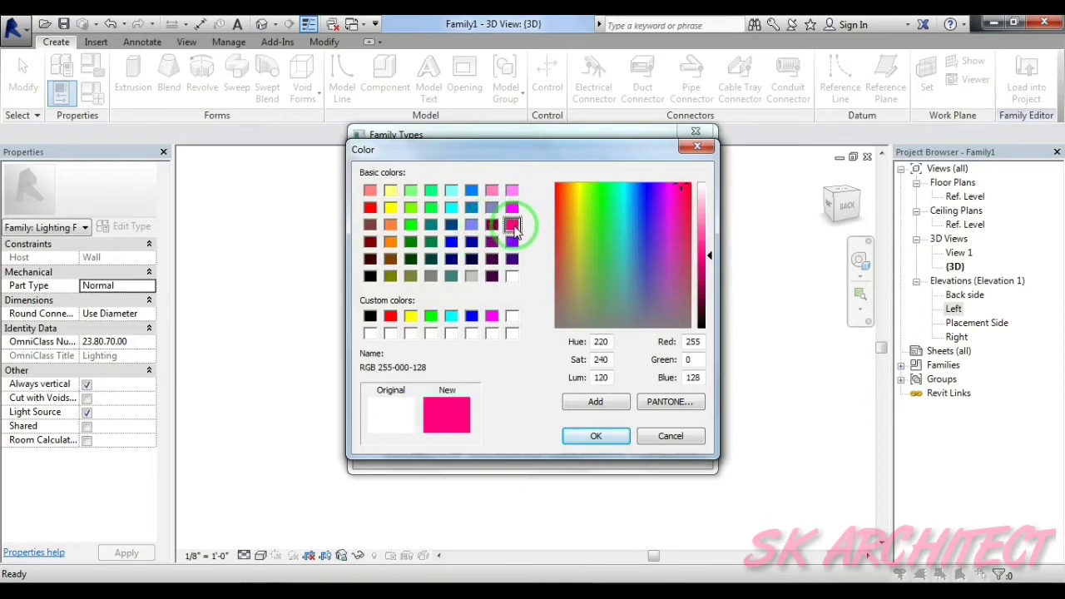
{"action": "left_click", "coordinate": [596, 436]}
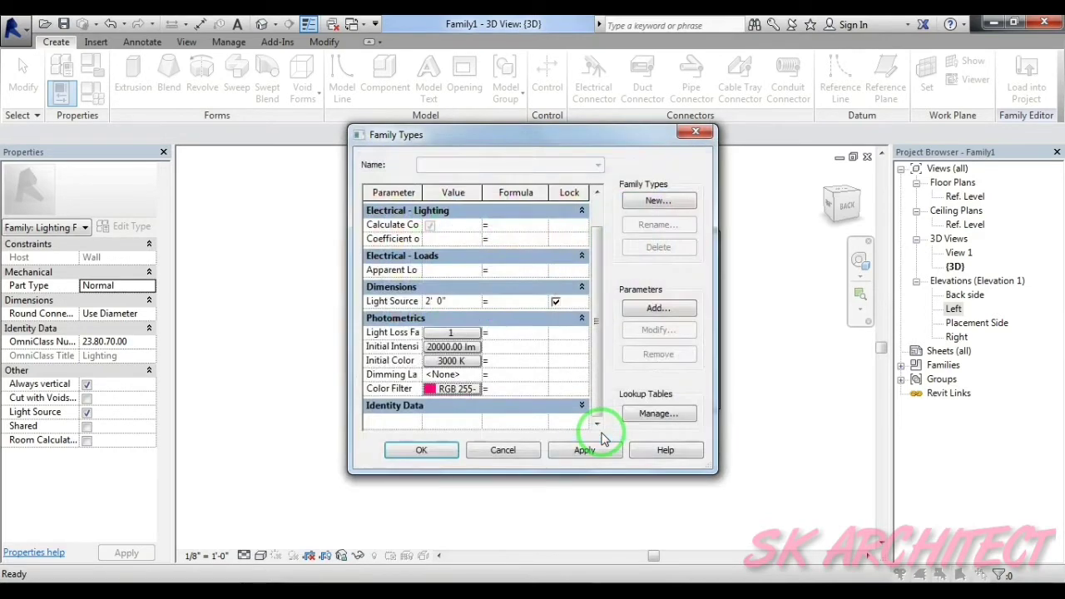
{"action": "left_click", "coordinate": [420, 451]}
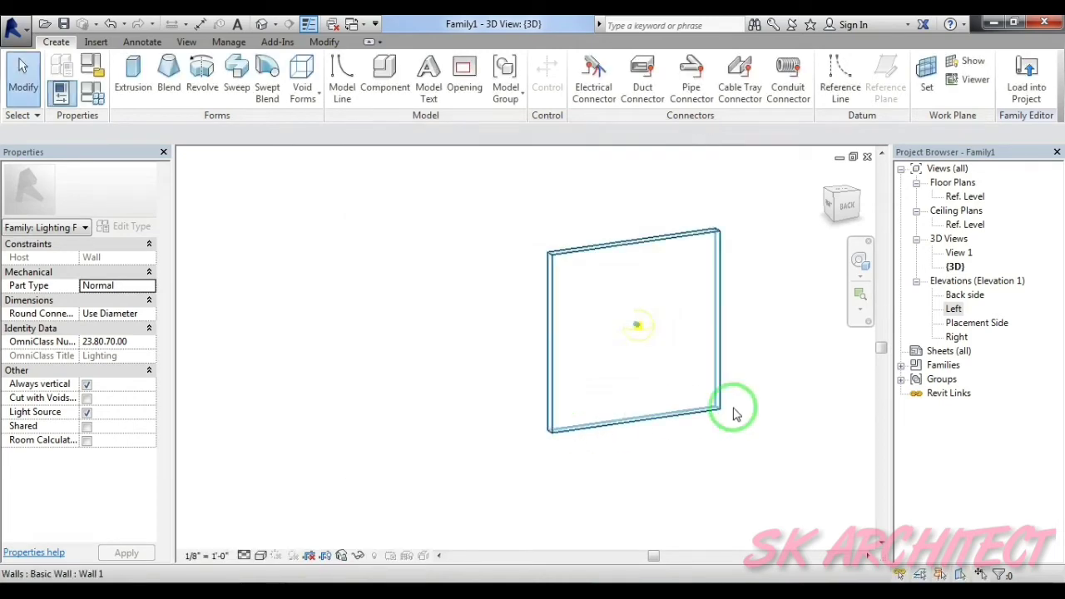
- Open the Left elevation and zoom in on the fixture beside the host wall
{"action": "scroll", "coordinate": [766, 354], "scroll_direction": "up", "scroll_amount": 5}
{"action": "scroll", "coordinate": [749, 341], "scroll_direction": "up", "scroll_amount": 2}
{"action": "scroll", "coordinate": [715, 357], "scroll_direction": "up", "scroll_amount": 2}
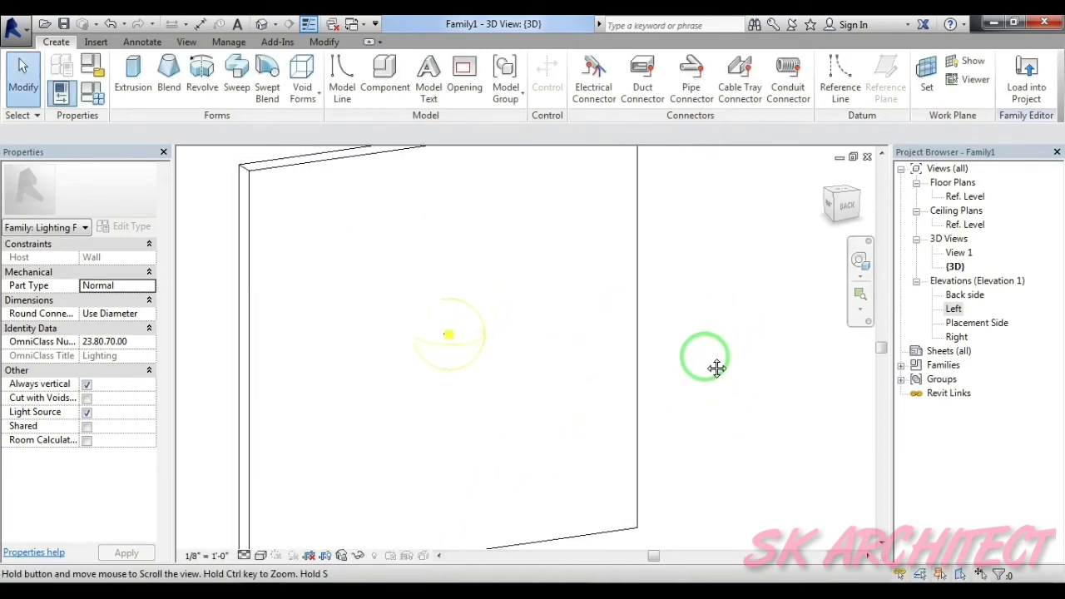
{"action": "double_click", "coordinate": [966, 324]}
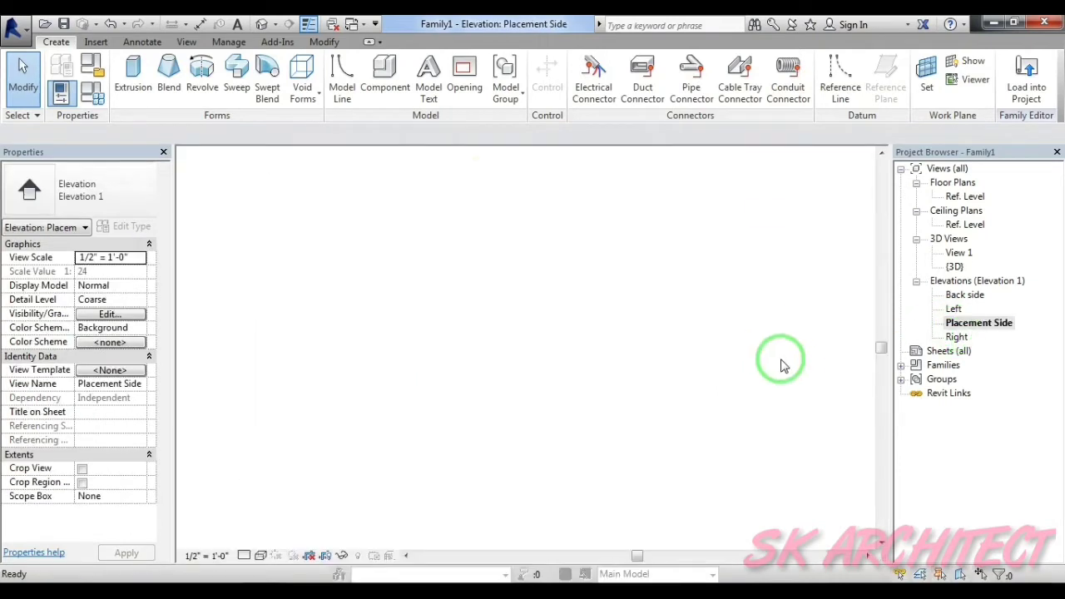
{"action": "left_click", "coordinate": [785, 361]}
{"action": "scroll", "coordinate": [524, 287], "scroll_direction": "up", "scroll_amount": 1}
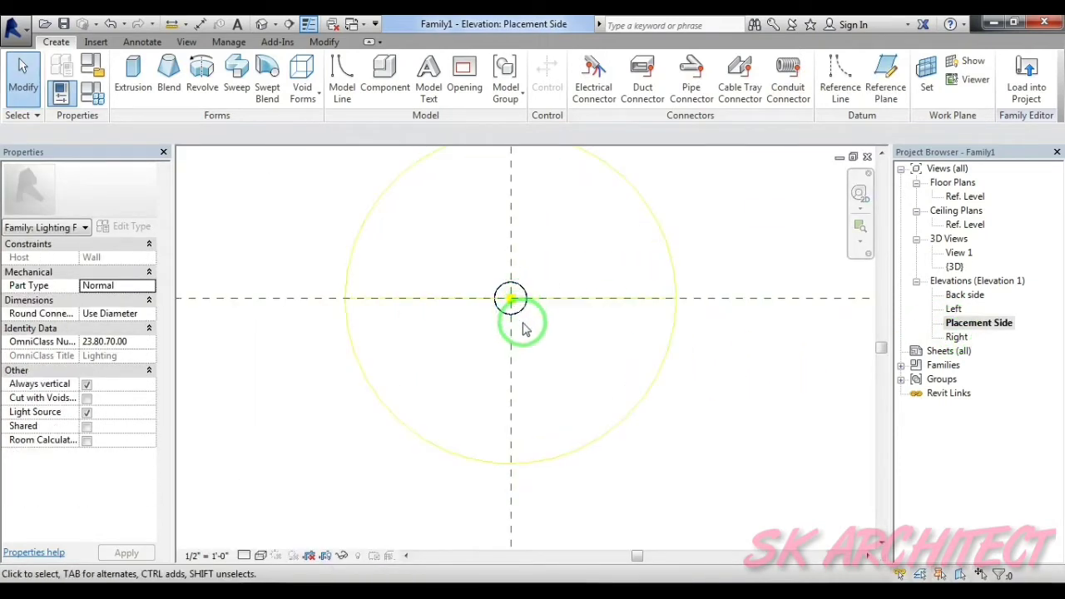
{"action": "middle_click_drag", "start_coordinate": [524, 329], "coordinate": [539, 338]}
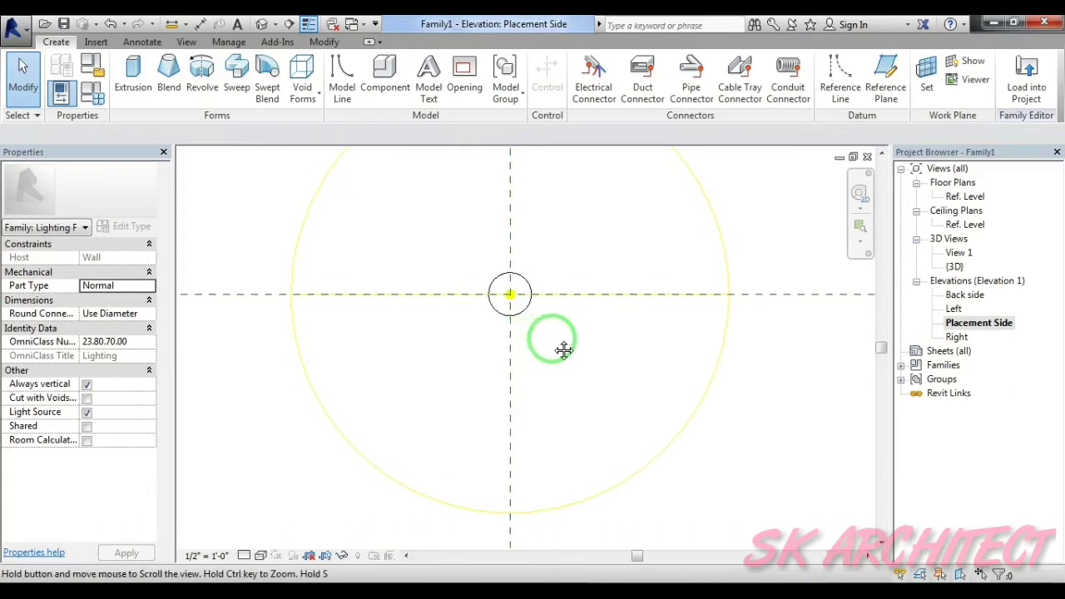
{"action": "double_click", "coordinate": [954, 309]}
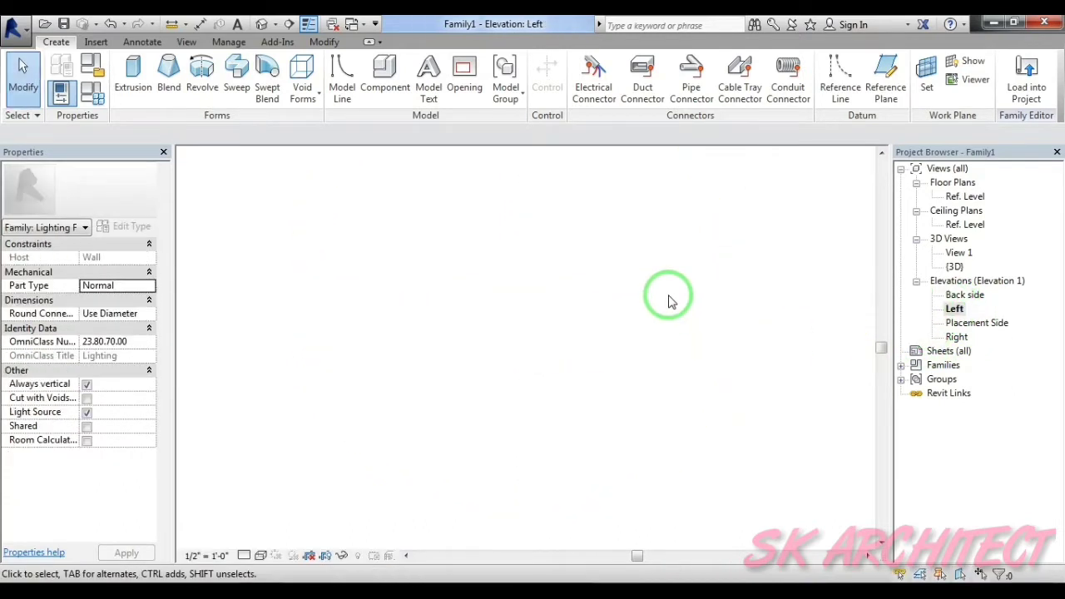
{"action": "scroll", "coordinate": [566, 315], "scroll_direction": "up", "scroll_amount": 3}
{"action": "middle_click_drag", "start_coordinate": [565, 308], "coordinate": [482, 306]}
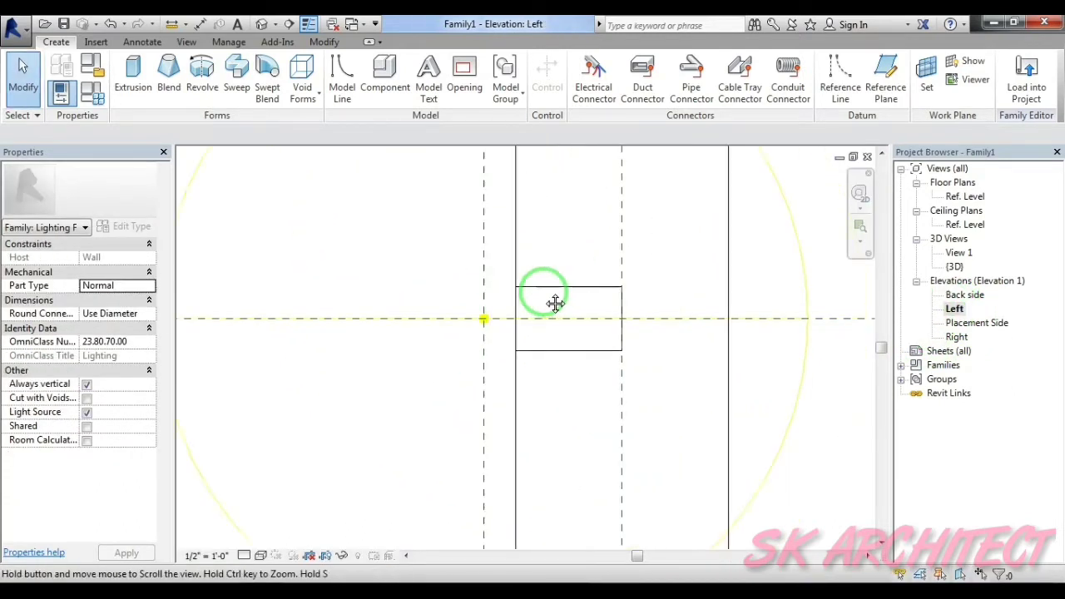
- Start a revolve and draw its horizontal axis line along the fixture's centre reference plane
{"action": "left_click", "coordinate": [201, 73]}
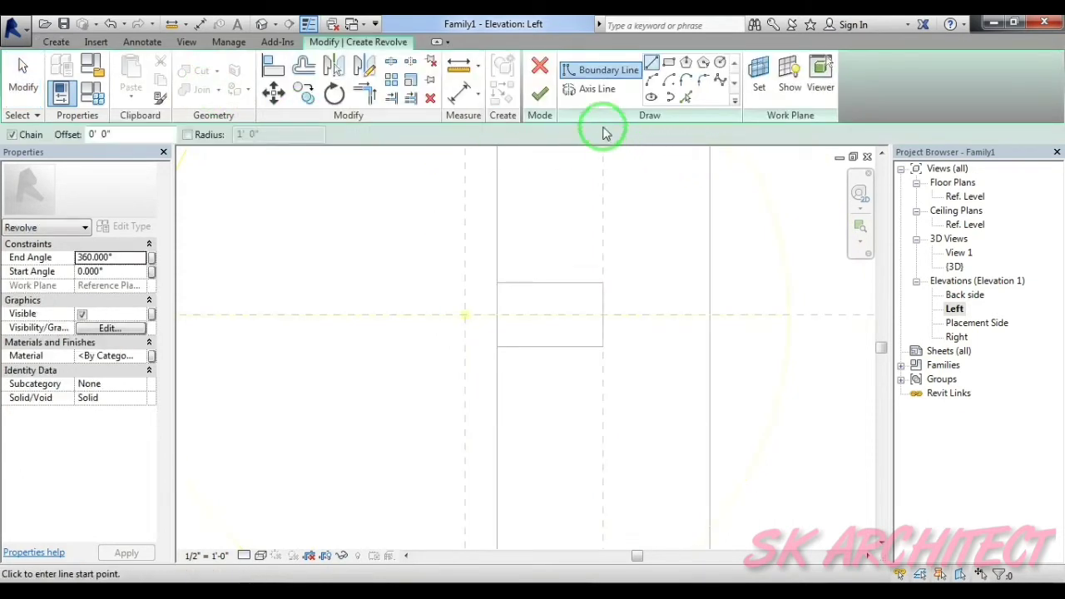
{"action": "left_click", "coordinate": [585, 89]}
{"action": "scroll", "coordinate": [491, 326], "scroll_direction": "up", "scroll_amount": 1}
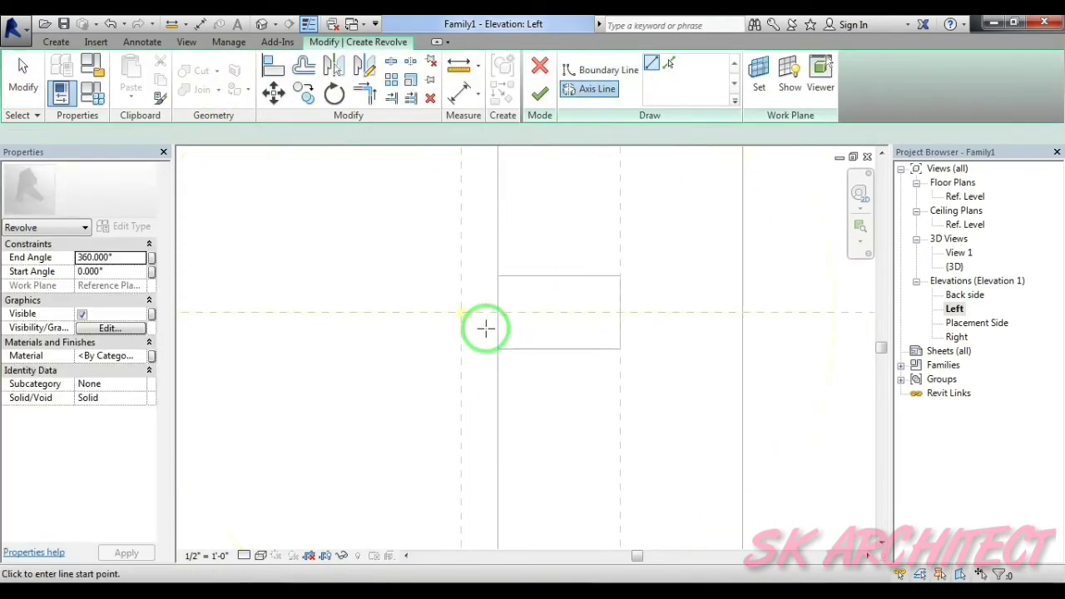
{"action": "scroll", "coordinate": [483, 308], "scroll_direction": "up", "scroll_amount": 1}
{"action": "left_click", "coordinate": [479, 304]}
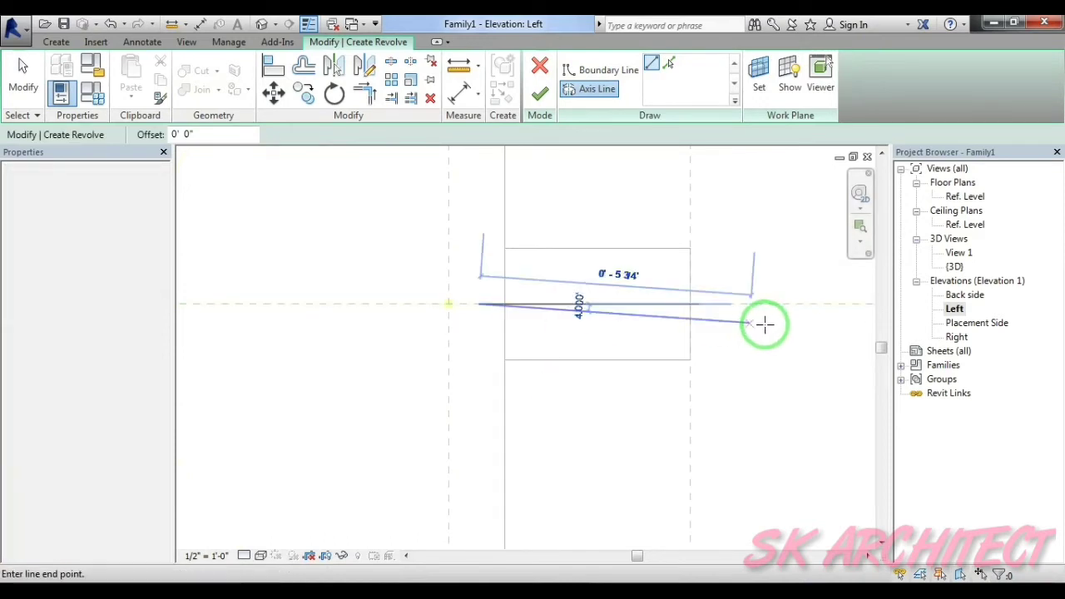
{"action": "left_click", "coordinate": [761, 304]}
{"action": "key", "text": "Escape"}
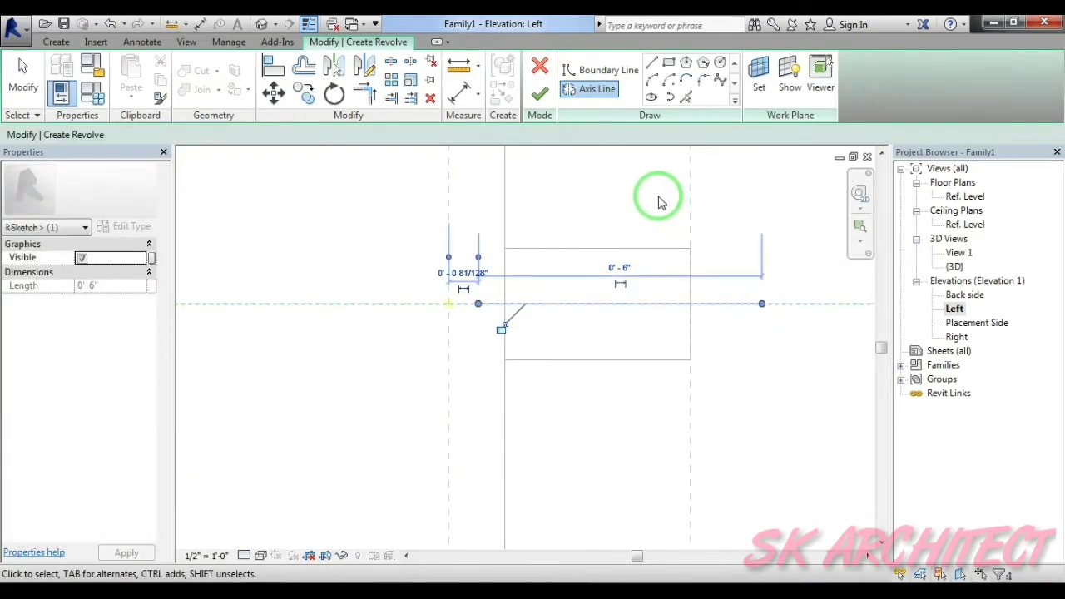
{"action": "left_click", "coordinate": [587, 70]}
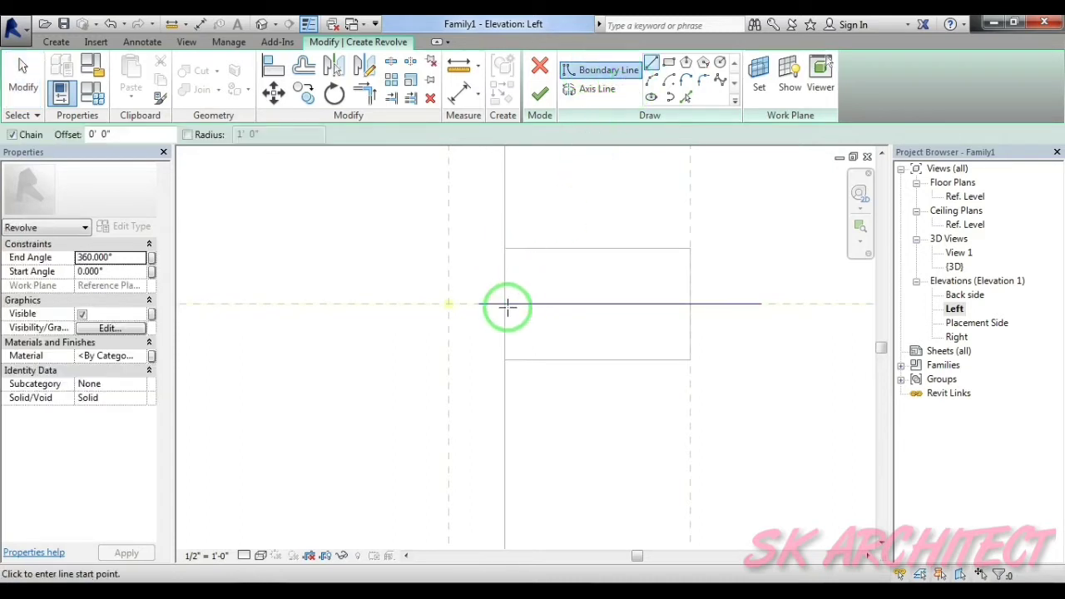
- Draw the profile's straight edges, including the 15 and 5 length lines
{"action": "scroll", "coordinate": [506, 305], "scroll_direction": "up", "scroll_amount": 2}
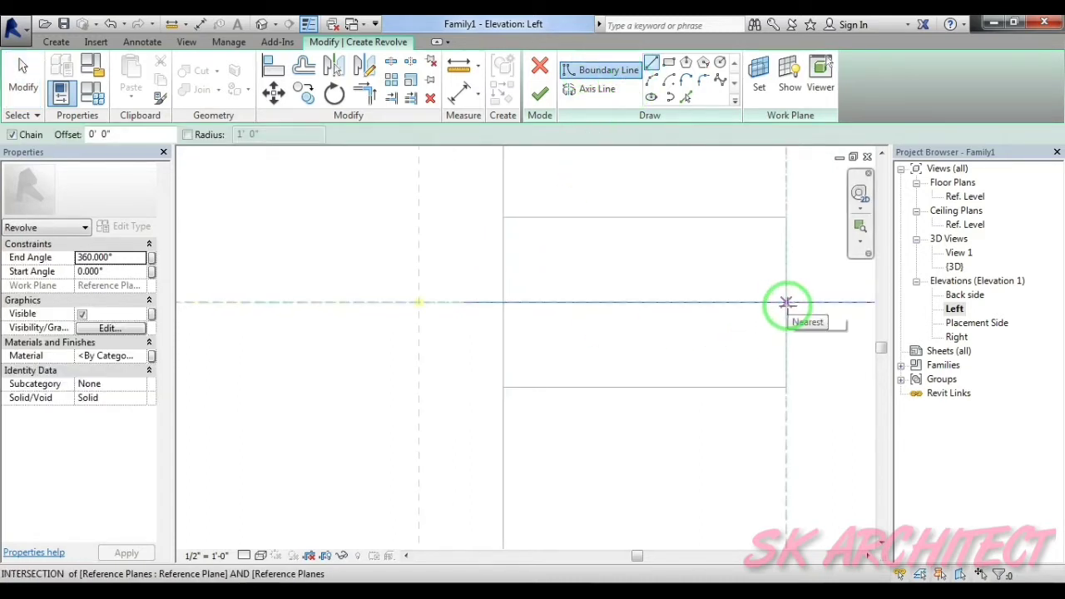
{"action": "left_click", "coordinate": [786, 303]}
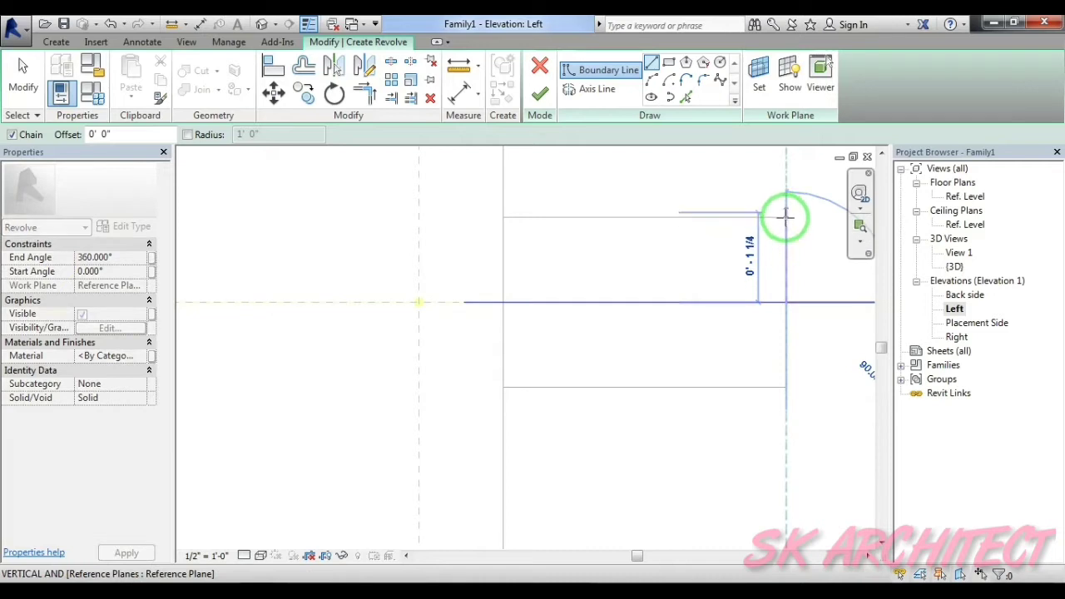
{"action": "left_click", "coordinate": [785, 218]}
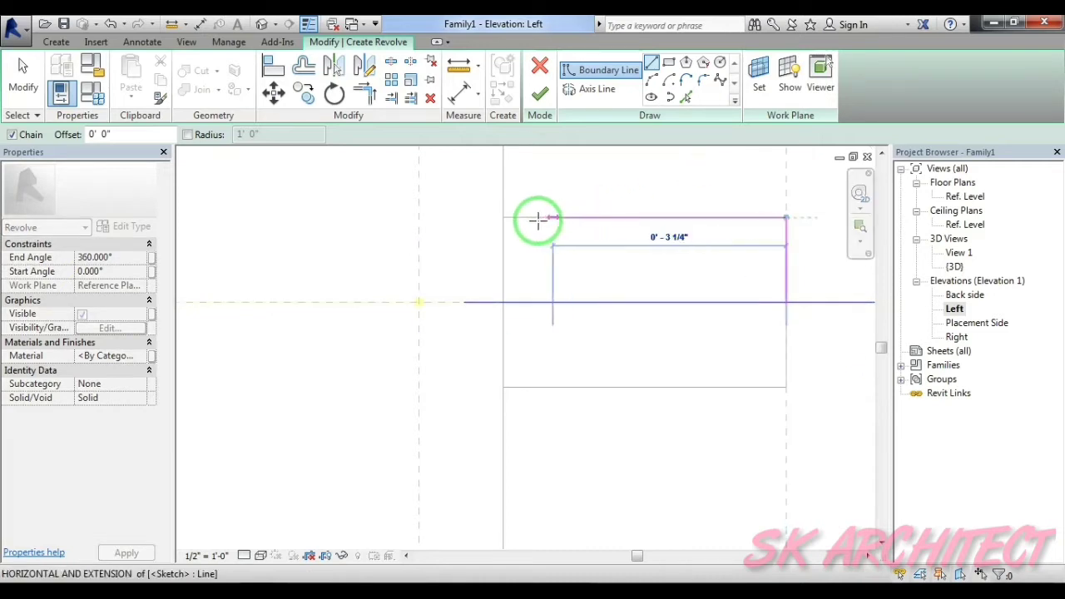
{"action": "left_click", "coordinate": [503, 218]}
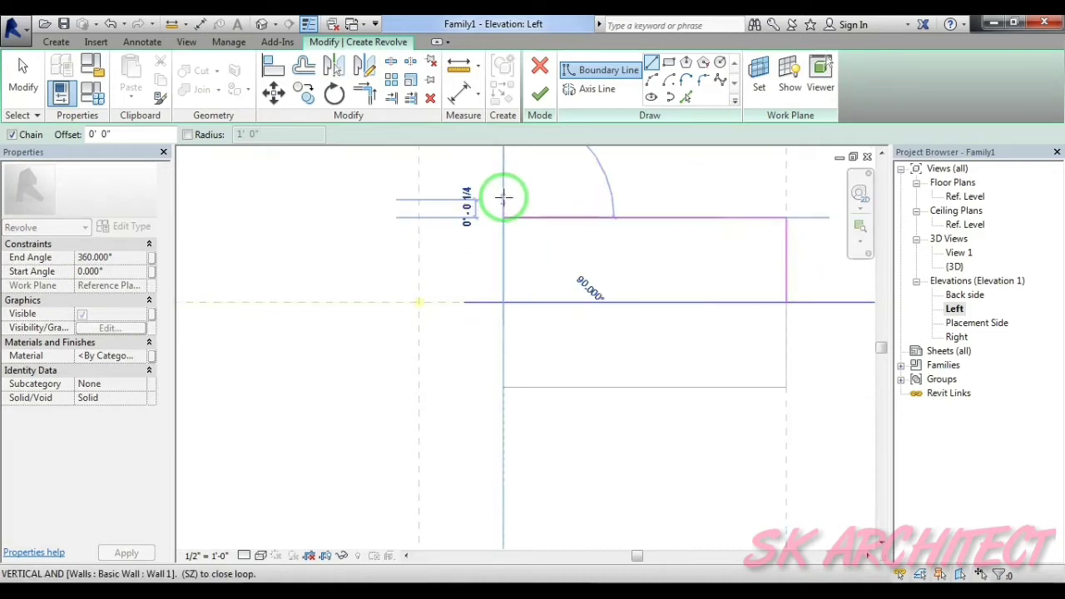
{"action": "type", "text": "15mm"}
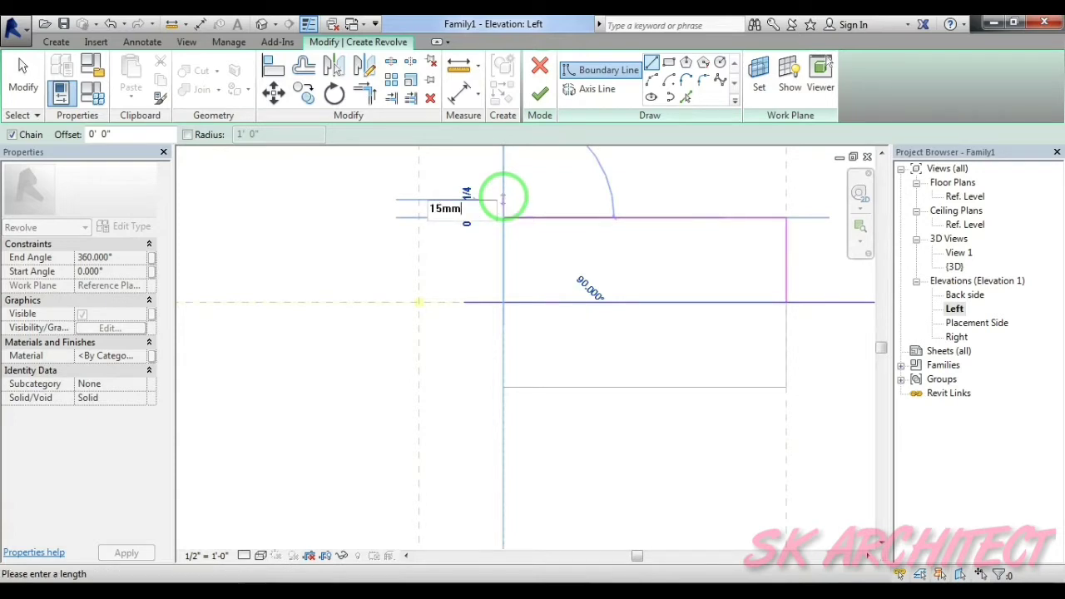
{"action": "key", "text": "Return"}
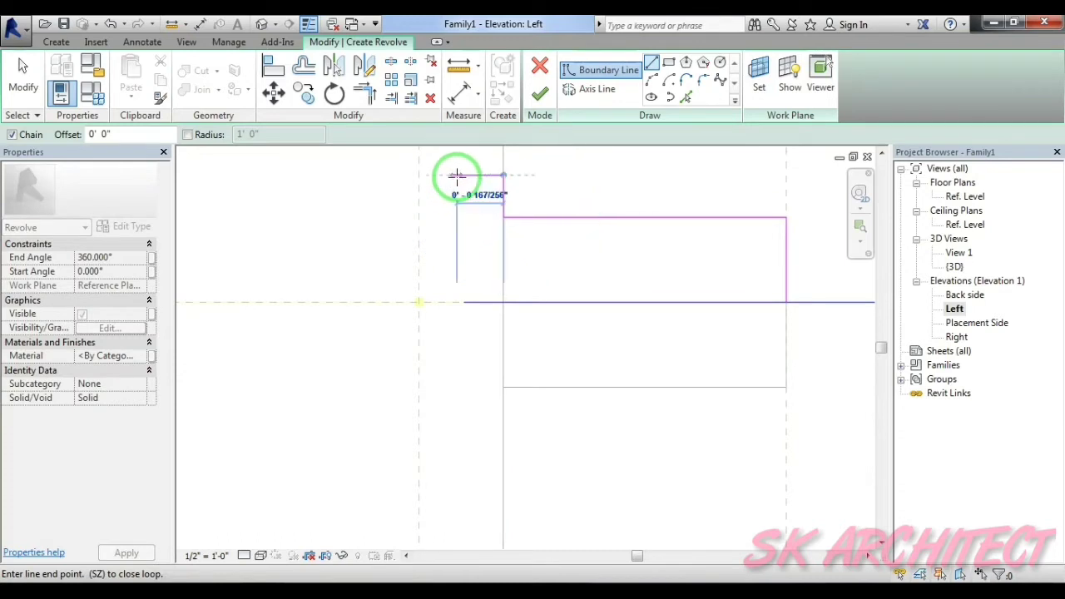
{"action": "type", "text": "5mm"}
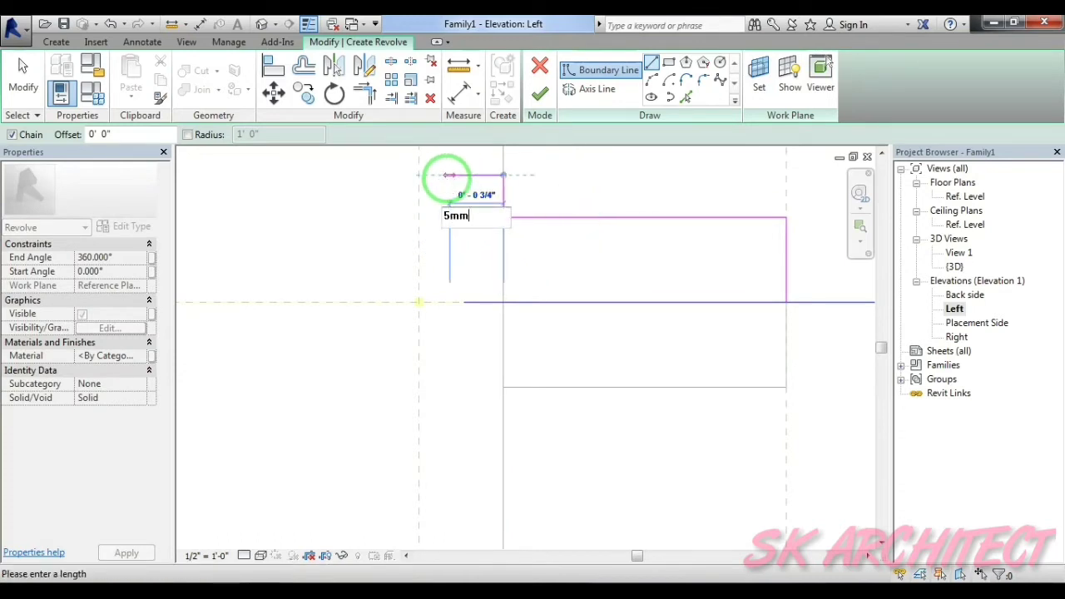
{"action": "key", "text": "Return"}
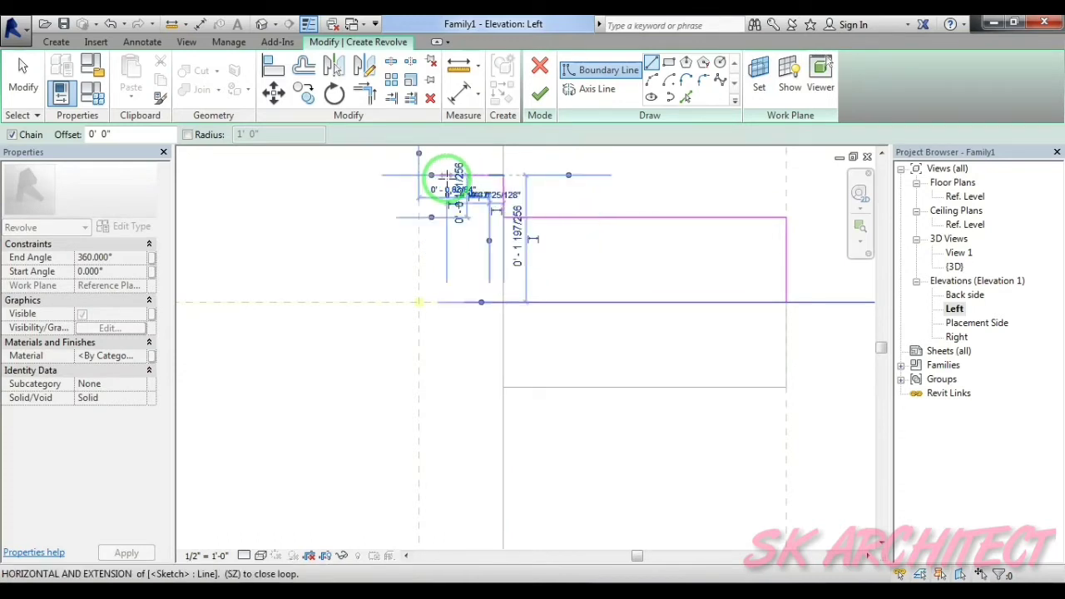
{"action": "scroll", "coordinate": [463, 226], "scroll_direction": "up", "scroll_amount": 3}
{"action": "scroll", "coordinate": [496, 236], "scroll_direction": "up", "scroll_amount": 1}
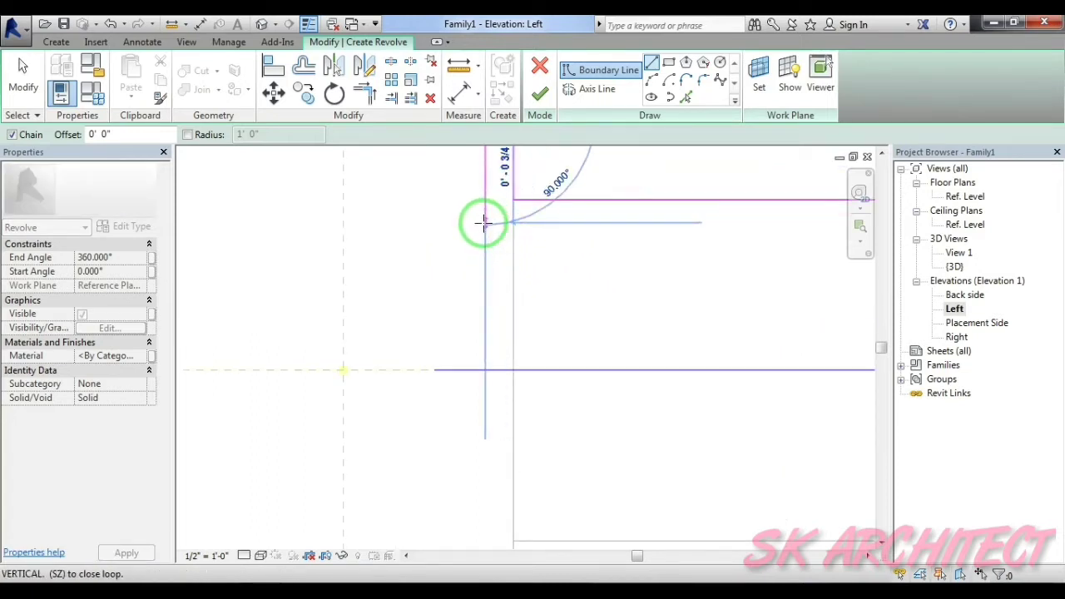
{"action": "middle_click_drag", "start_coordinate": [625, 230], "coordinate": [488, 235]}
{"action": "scroll", "coordinate": [488, 236], "scroll_direction": "down", "scroll_amount": 2}
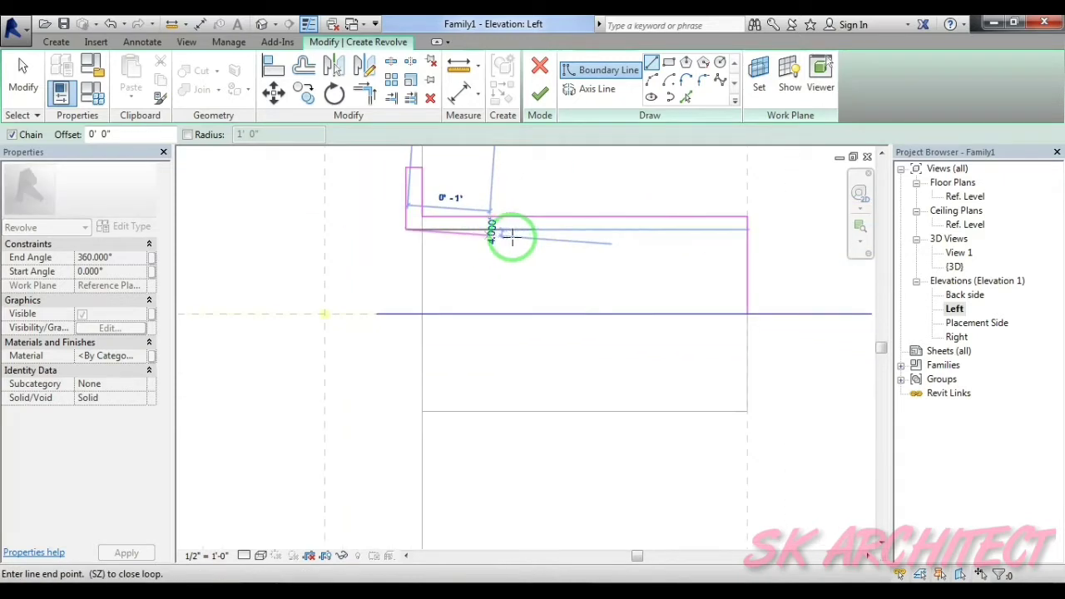
{"action": "scroll", "coordinate": [611, 228], "scroll_direction": "up", "scroll_amount": 1}
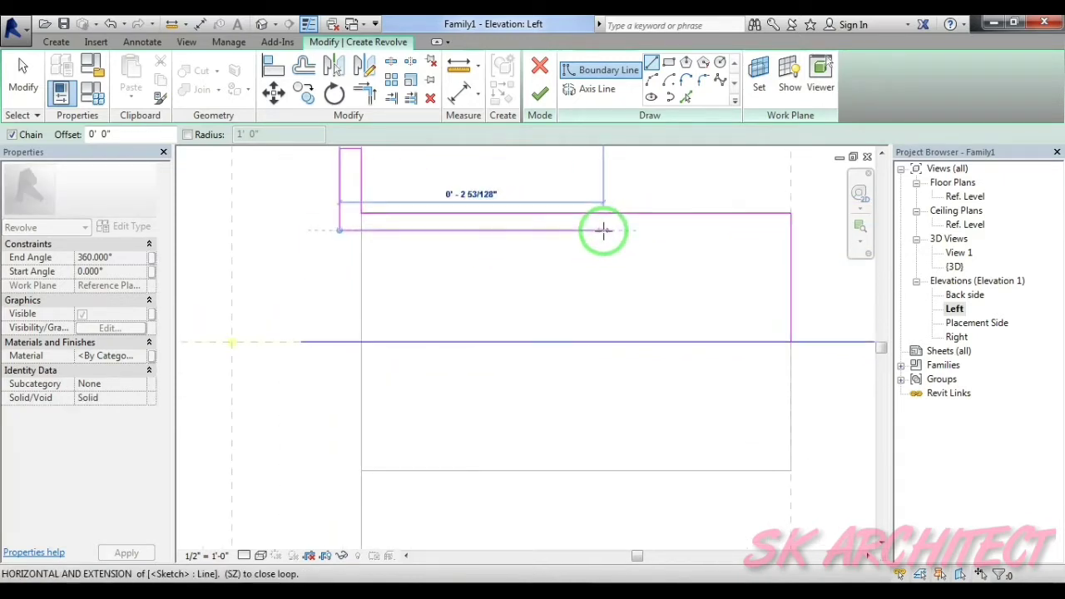
{"action": "left_click", "coordinate": [590, 231]}
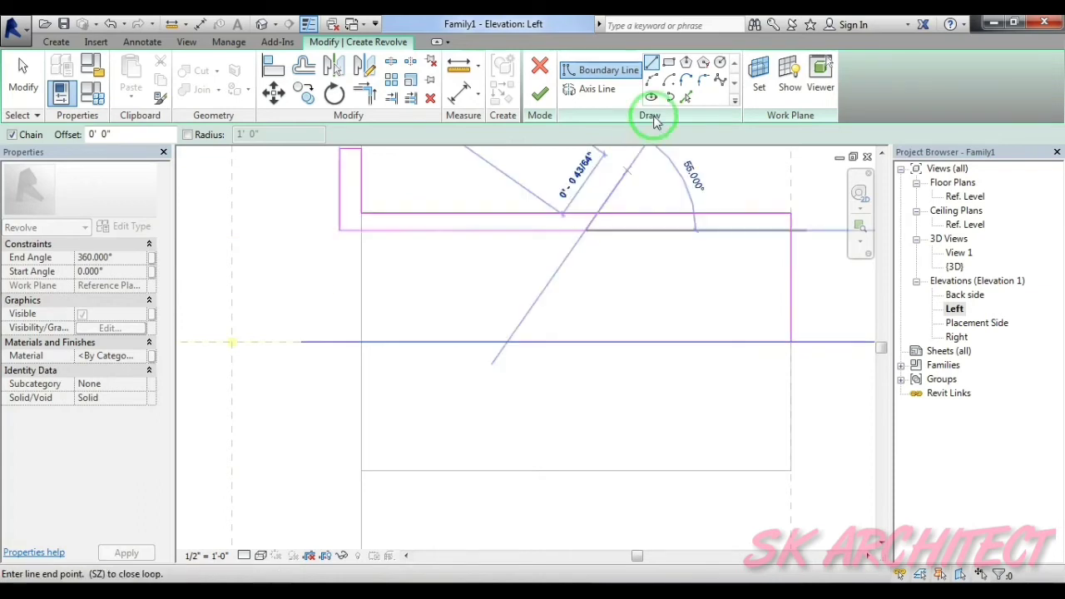
- Add a start-end-radius quarter arc and closing line, then finish the 360° revolve
{"action": "left_click", "coordinate": [652, 79]}
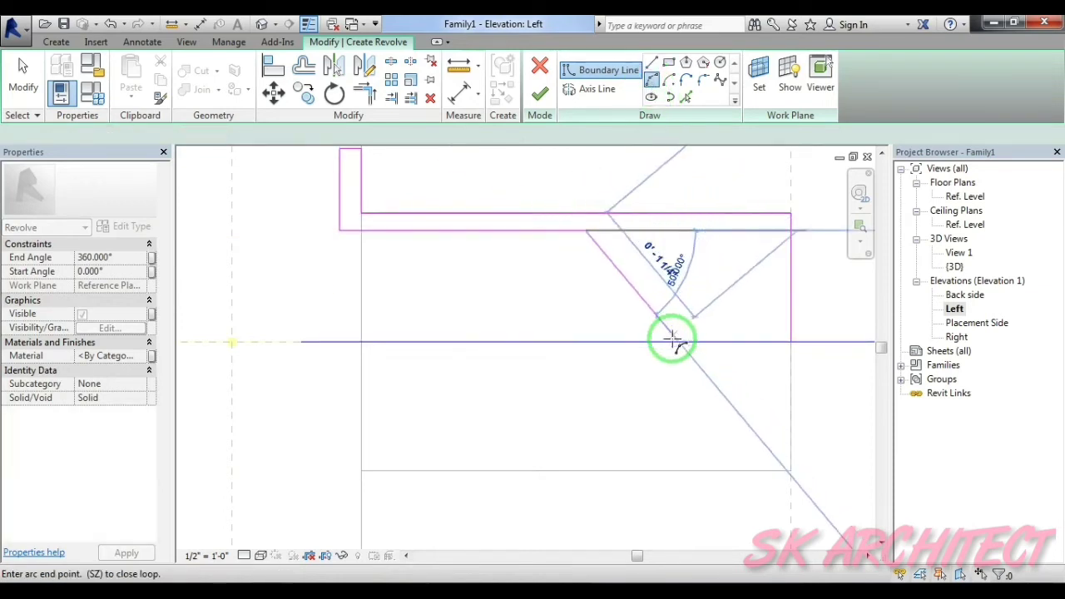
{"action": "scroll", "coordinate": [674, 342], "scroll_direction": "up", "scroll_amount": 1}
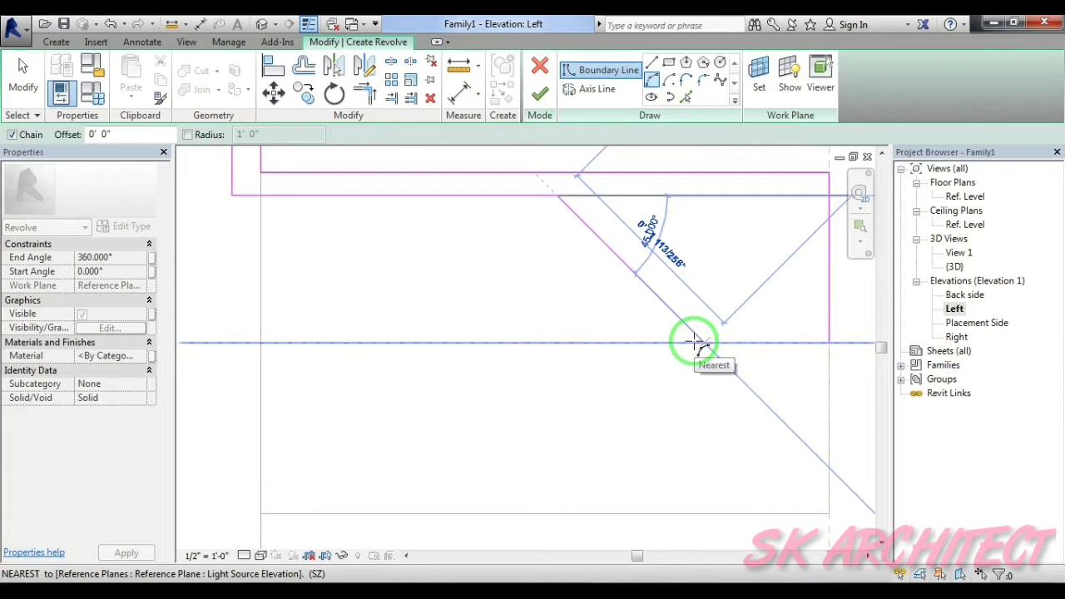
{"action": "left_click", "coordinate": [697, 341]}
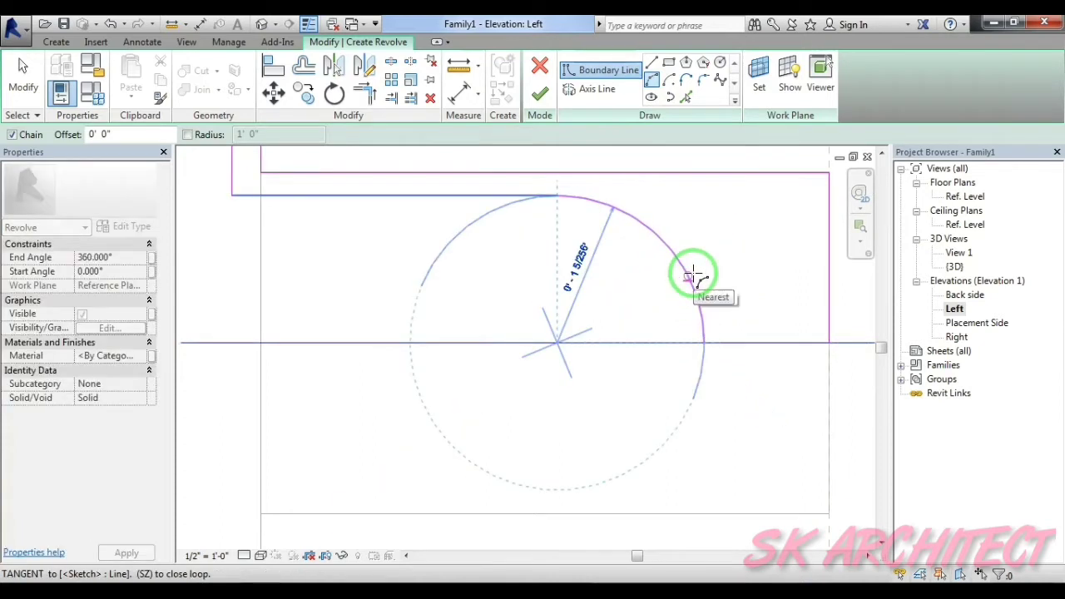
{"action": "left_click", "coordinate": [690, 280]}
{"action": "scroll", "coordinate": [589, 380], "scroll_direction": "down", "scroll_amount": 2}
{"action": "scroll", "coordinate": [613, 376], "scroll_direction": "down", "scroll_amount": 1}
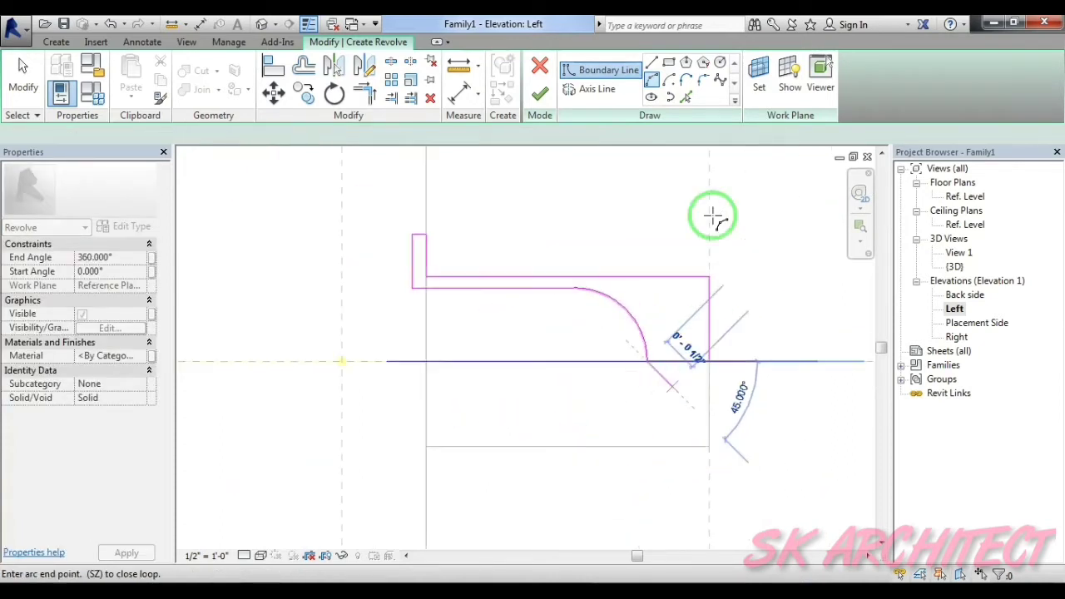
{"action": "left_click", "coordinate": [651, 64]}
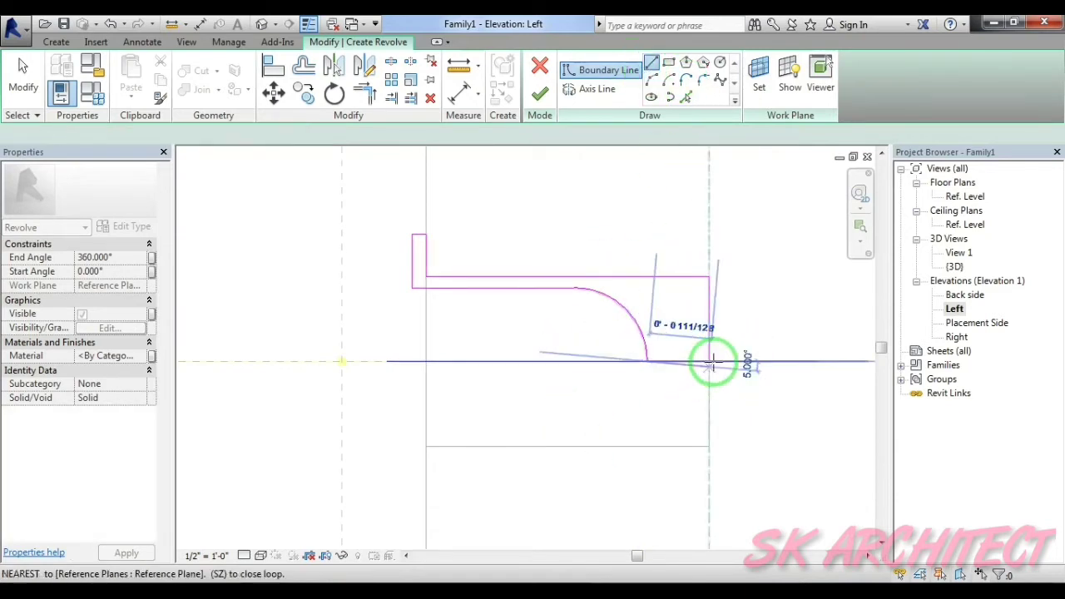
{"action": "left_click", "coordinate": [708, 361]}
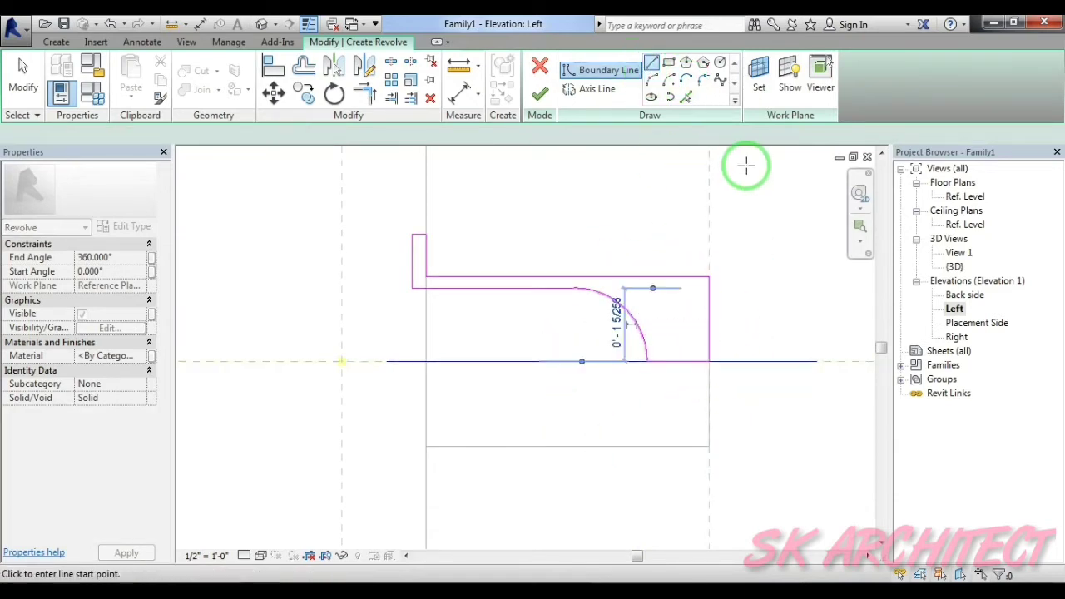
{"action": "right_click", "coordinate": [682, 179]}
{"action": "left_click", "coordinate": [716, 188]}
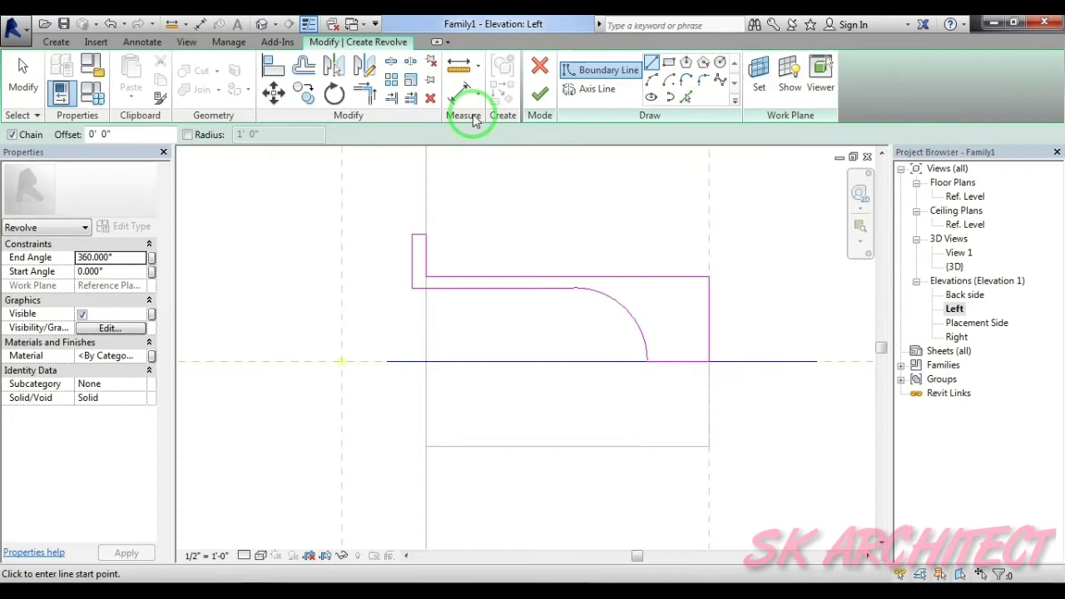
{"action": "left_click", "coordinate": [540, 93]}
{"action": "left_click", "coordinate": [545, 185]}
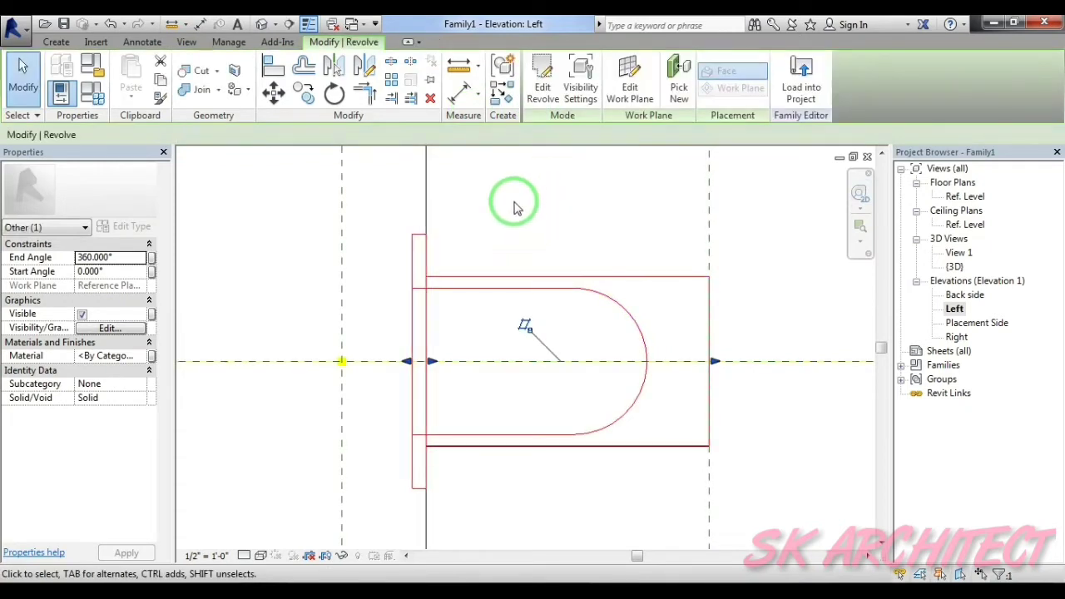
- Search the material library for aluminium and assign plain Aluminum to the revolved lamp shade
{"action": "left_click", "coordinate": [146, 359]}
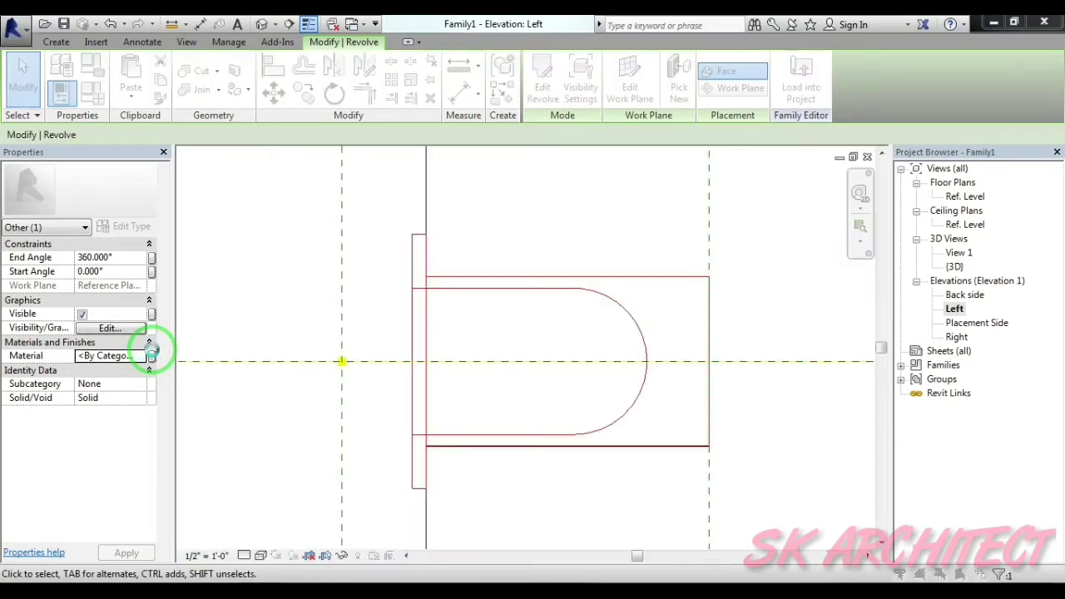
{"action": "left_click", "coordinate": [151, 350]}
{"action": "type", "text": "aluminium"}
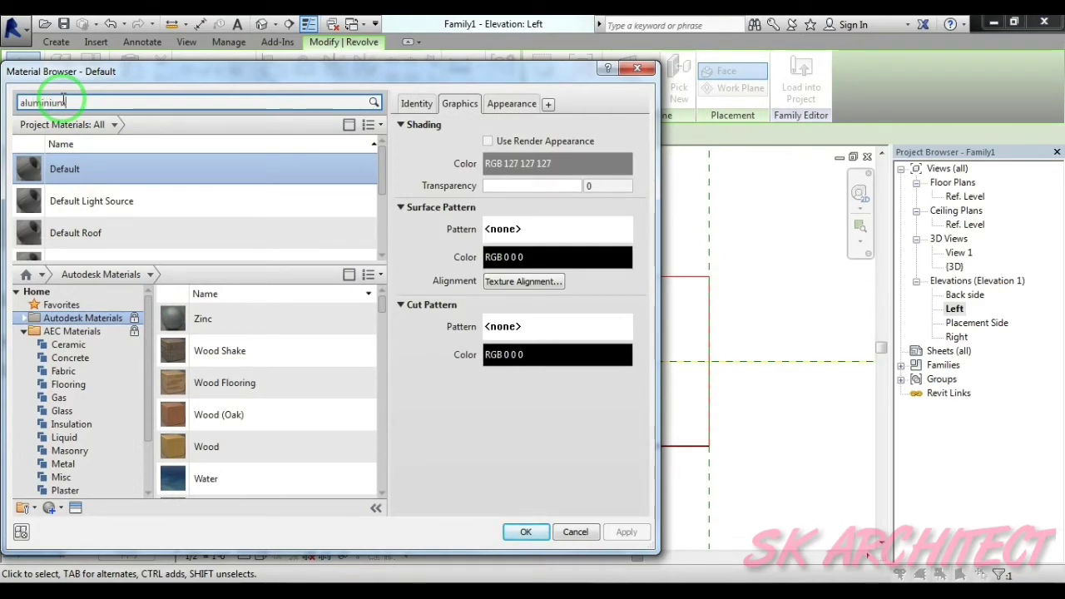
{"action": "key", "text": "Return"}
{"action": "scroll", "coordinate": [291, 408], "scroll_direction": "down", "scroll_amount": 3}
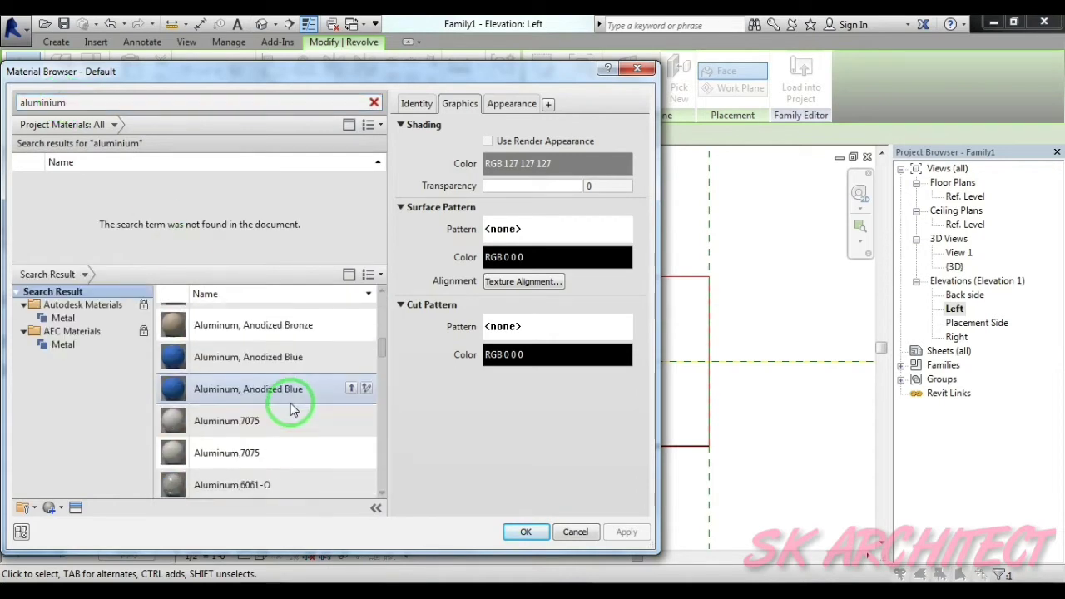
{"action": "scroll", "coordinate": [292, 407], "scroll_direction": "down", "scroll_amount": 5}
{"action": "scroll", "coordinate": [299, 433], "scroll_direction": "down", "scroll_amount": 3}
{"action": "scroll", "coordinate": [299, 441], "scroll_direction": "down", "scroll_amount": 5}
{"action": "scroll", "coordinate": [297, 442], "scroll_direction": "down", "scroll_amount": 3}
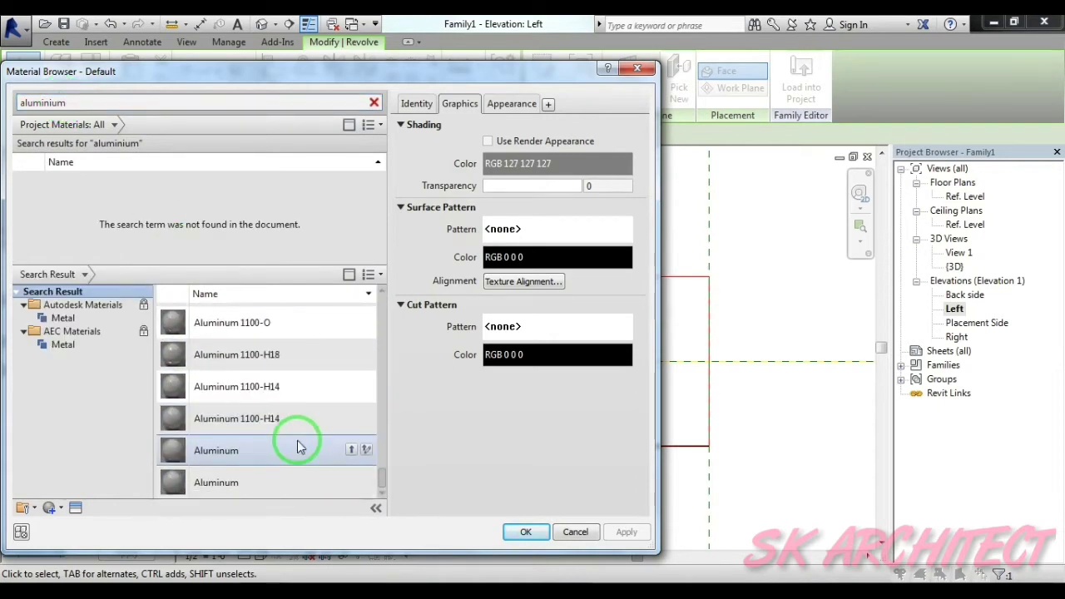
{"action": "left_click", "coordinate": [350, 449]}
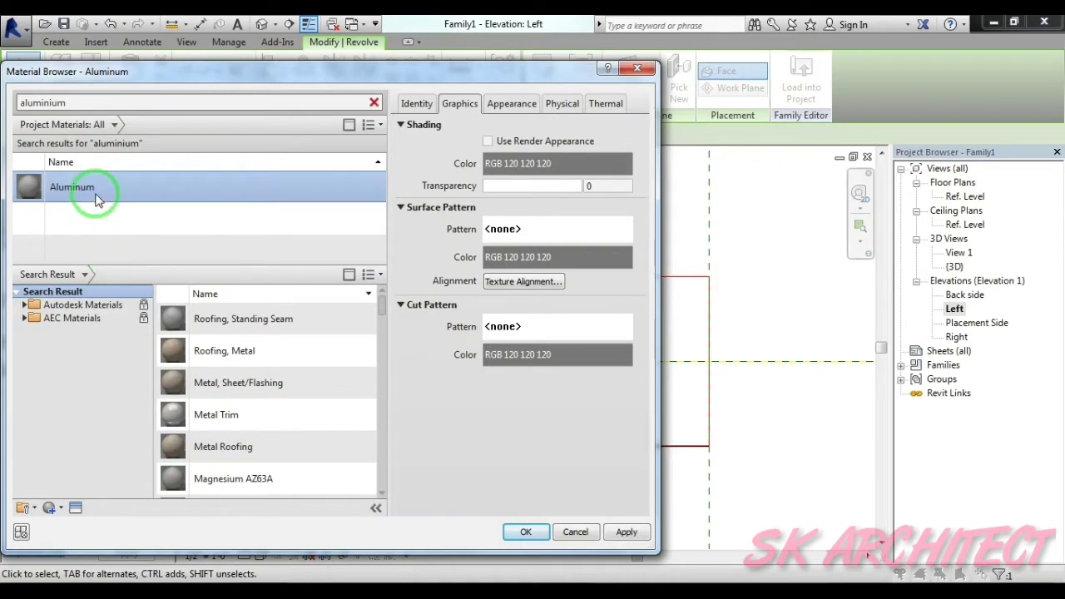
{"action": "left_click", "coordinate": [521, 530]}
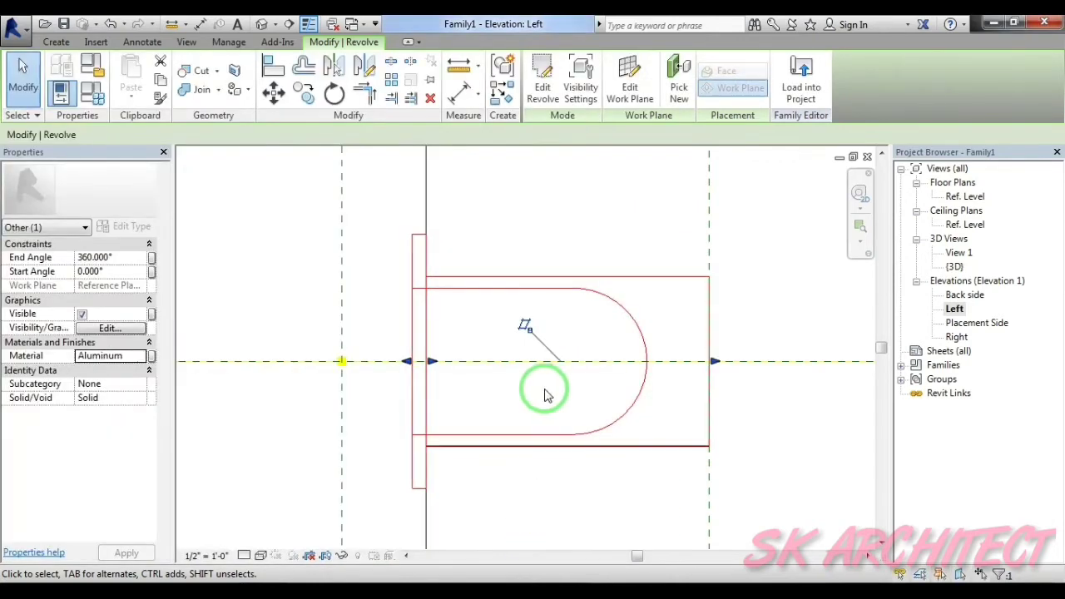
{"action": "middle_click_drag", "start_coordinate": [546, 395], "coordinate": [477, 396]}
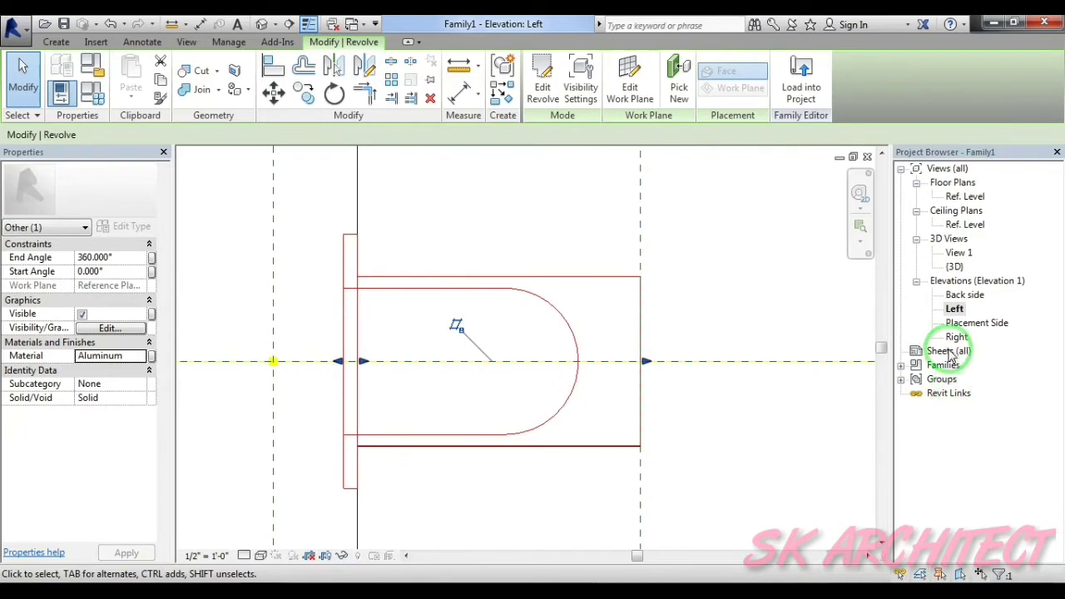
- On the Placement Side elevation, extrude a circle centred inside the shade, then view the Left elevation
{"action": "double_click", "coordinate": [966, 323]}
{"action": "scroll", "coordinate": [547, 308], "scroll_direction": "up", "scroll_amount": 2}
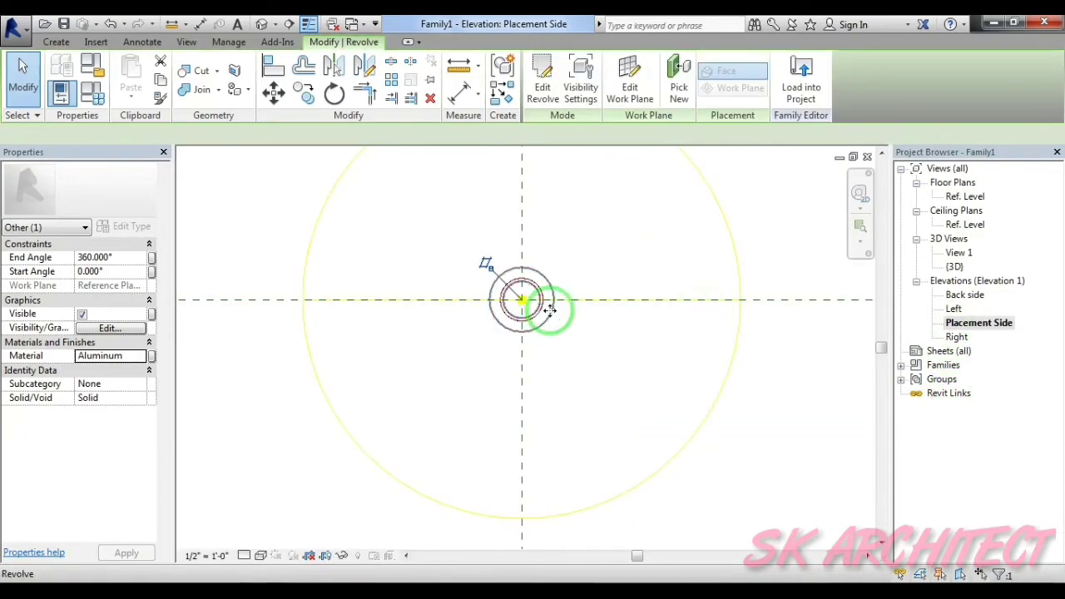
{"action": "scroll", "coordinate": [514, 315], "scroll_direction": "up", "scroll_amount": 3}
{"action": "scroll", "coordinate": [513, 315], "scroll_direction": "up", "scroll_amount": 1}
{"action": "left_click", "coordinate": [650, 353]}
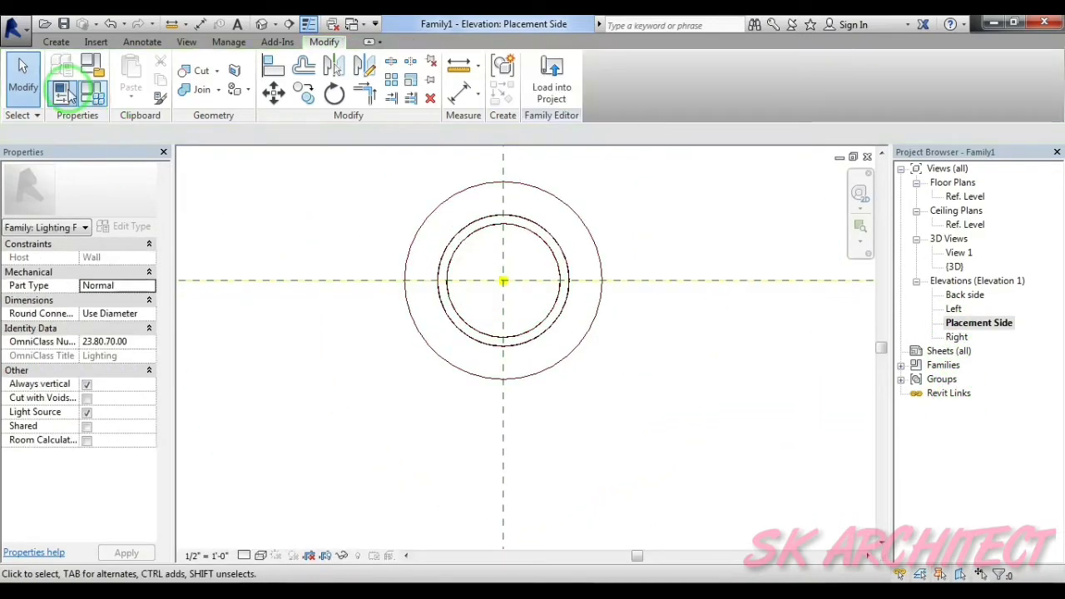
{"action": "left_click", "coordinate": [55, 42]}
{"action": "left_click", "coordinate": [133, 79]}
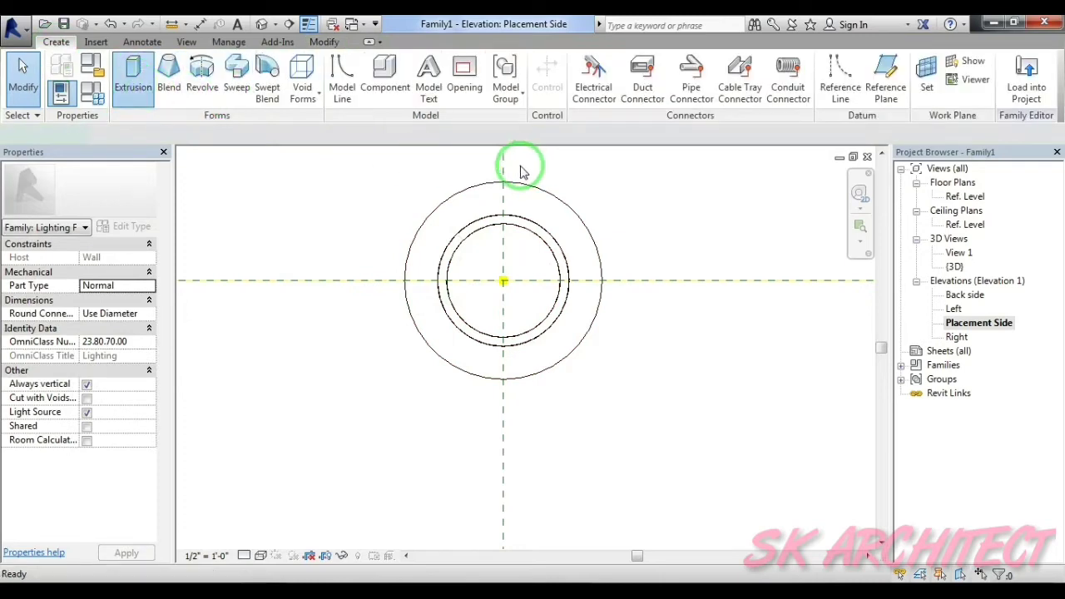
{"action": "left_click", "coordinate": [636, 62]}
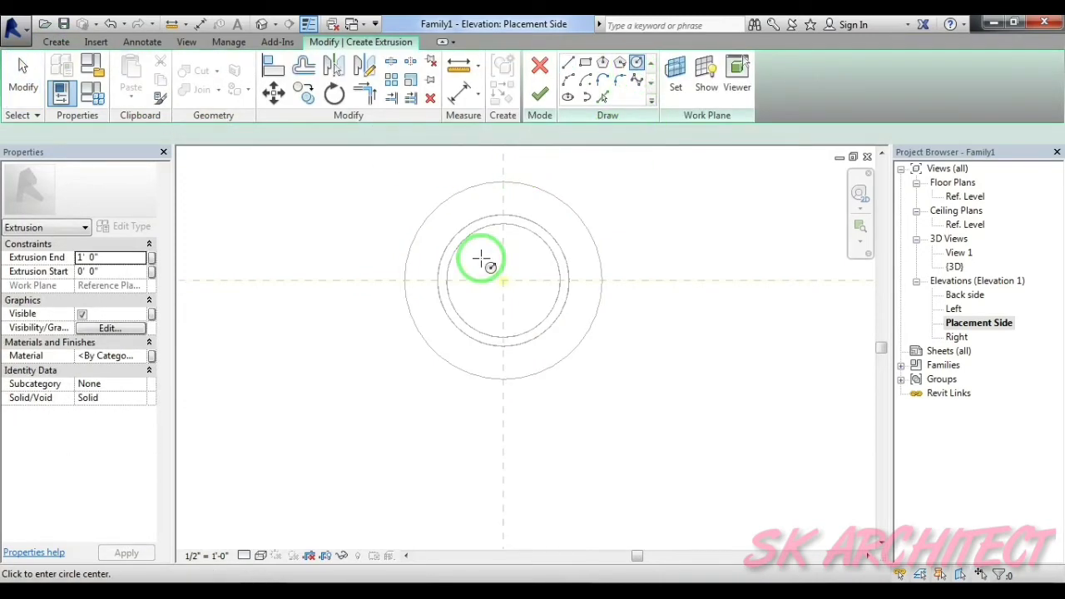
{"action": "left_click", "coordinate": [503, 282]}
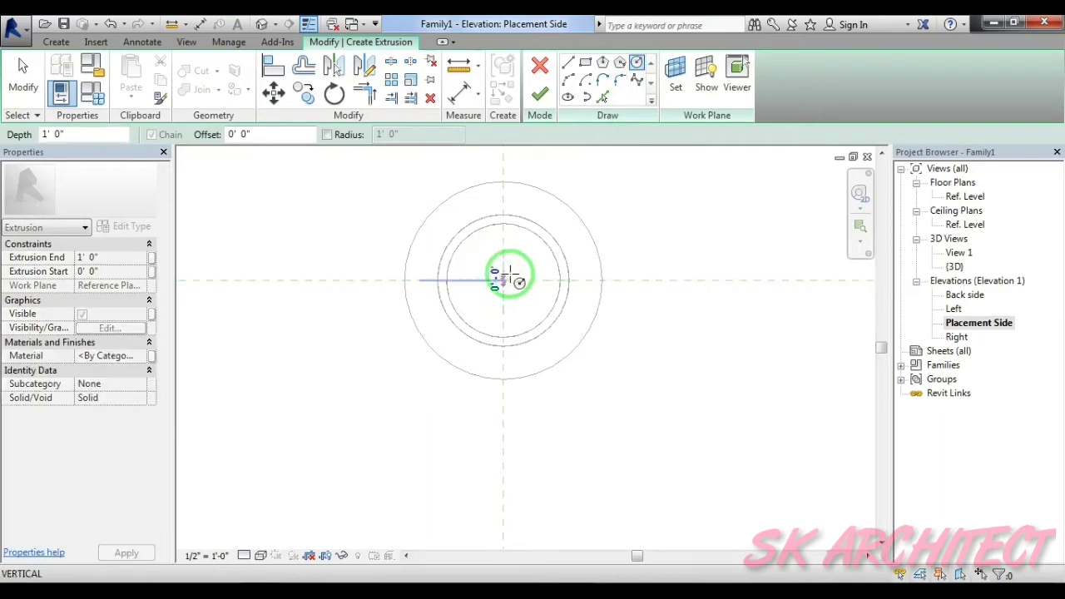
{"action": "left_click", "coordinate": [547, 251]}
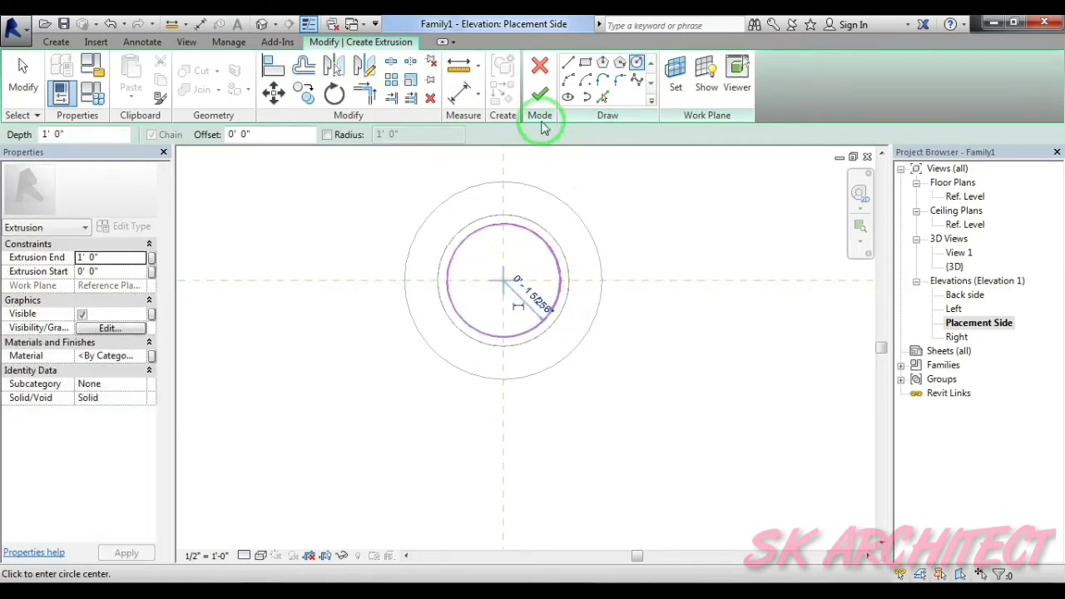
{"action": "left_click", "coordinate": [540, 94]}
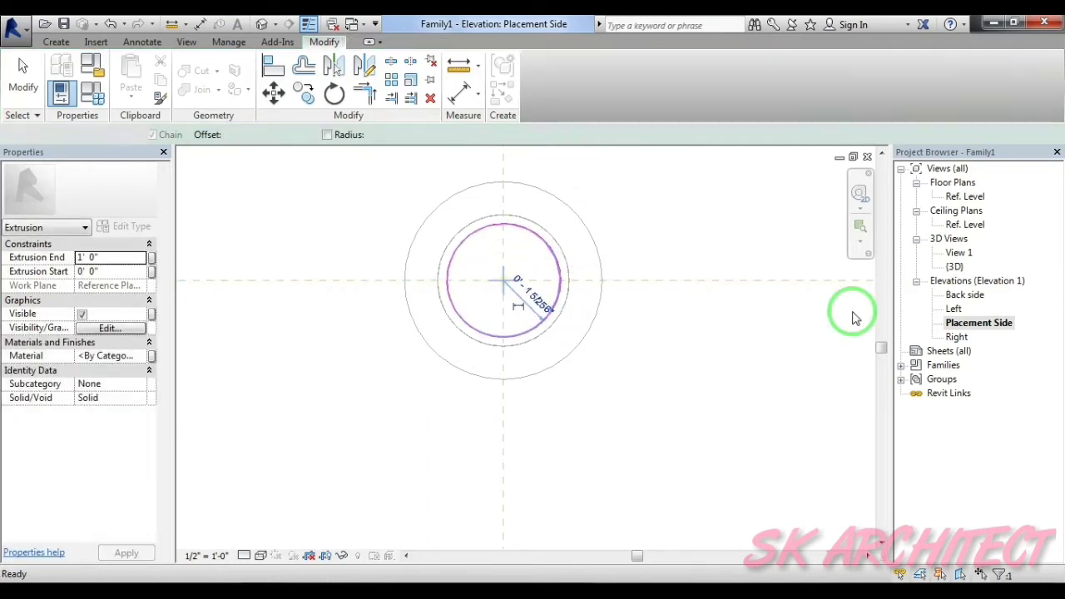
{"action": "double_click", "coordinate": [956, 310]}
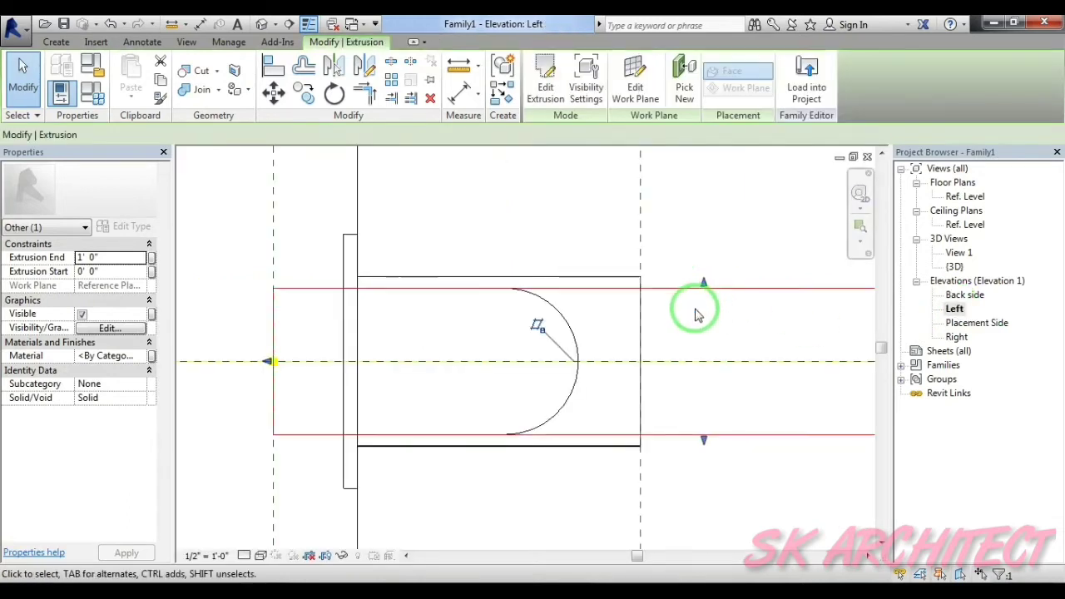
- Drag the extrusion's far end back to the wall, leaving a thin disc about 25/128" deep
{"action": "scroll", "coordinate": [708, 345], "scroll_direction": "down", "scroll_amount": 2}
{"action": "middle_click_drag", "start_coordinate": [696, 353], "coordinate": [647, 352]}
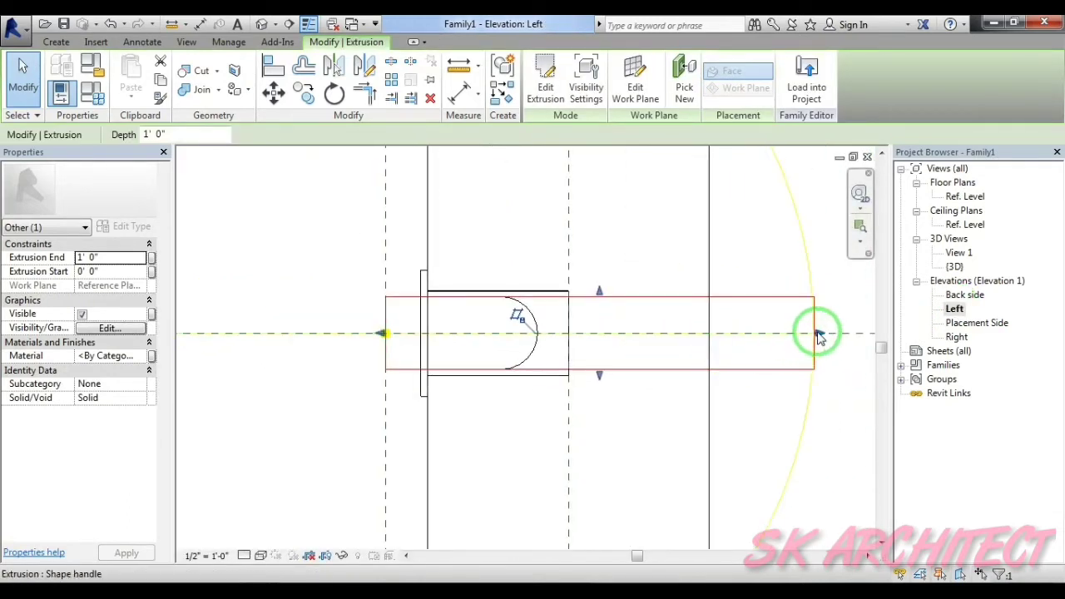
{"action": "mouse_move", "coordinate": [815, 336]}
{"action": "left_mouse_down"}
{"action": "mouse_move", "coordinate": [447, 325]}
{"action": "mouse_move", "coordinate": [405, 334]}
{"action": "mouse_move", "coordinate": [423, 336]}
{"action": "left_mouse_up"}
{"action": "left_click_drag", "start_coordinate": [406, 416], "coordinate": [410, 417]}
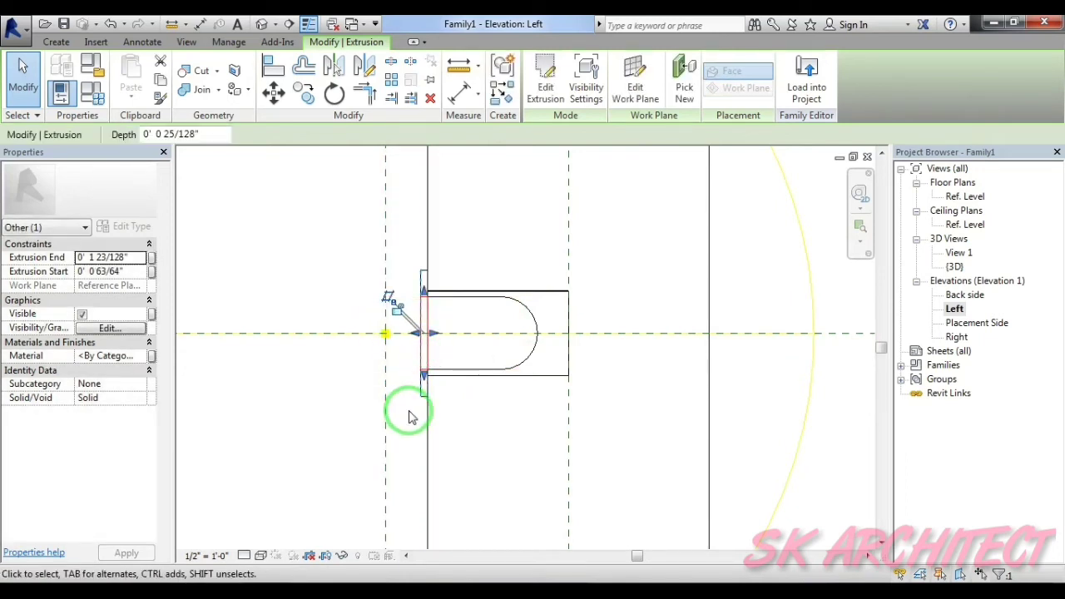
{"action": "scroll", "coordinate": [410, 416], "scroll_direction": "up", "scroll_amount": 2}
{"action": "scroll", "coordinate": [424, 388], "scroll_direction": "up", "scroll_amount": 1}
{"action": "scroll", "coordinate": [333, 381], "scroll_direction": "up", "scroll_amount": 1}
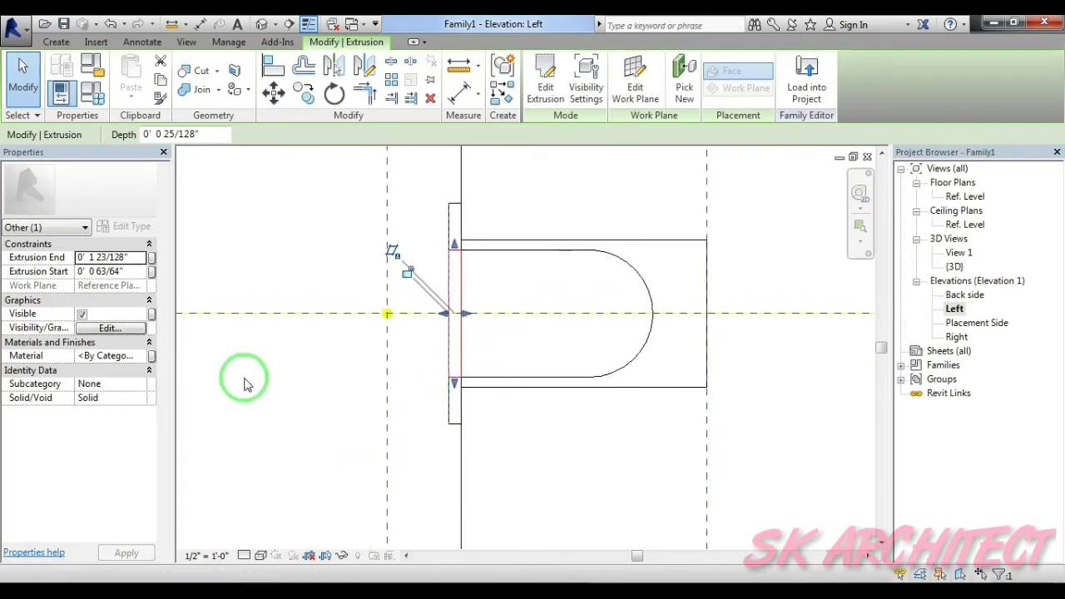
- Assign Glass, White, High Luminance from the Glass library to the disc as the lamp lens
{"action": "left_click", "coordinate": [141, 355]}
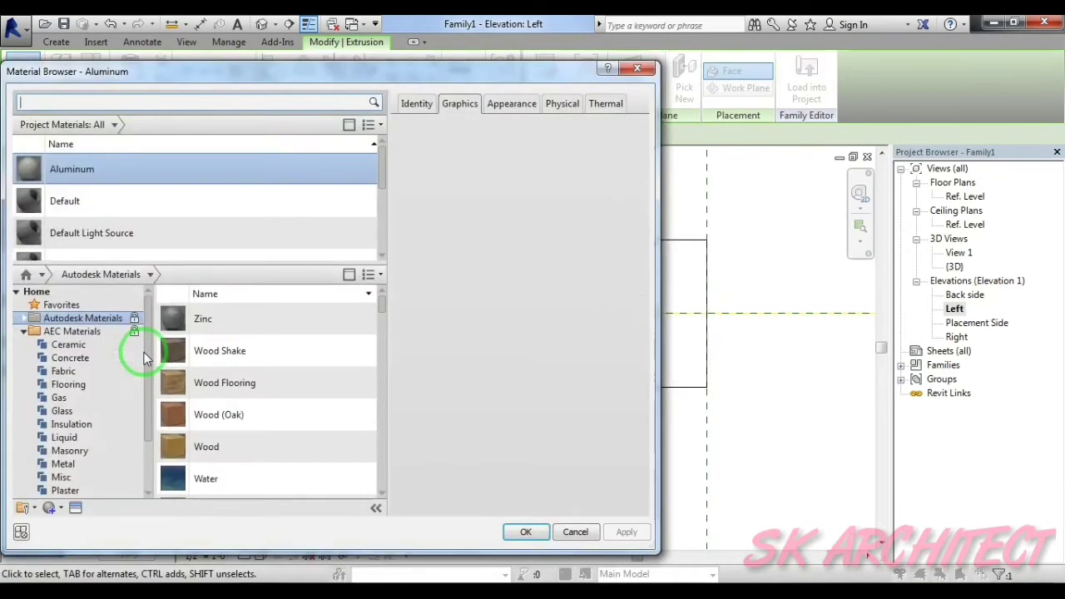
{"action": "left_click", "coordinate": [31, 103]}
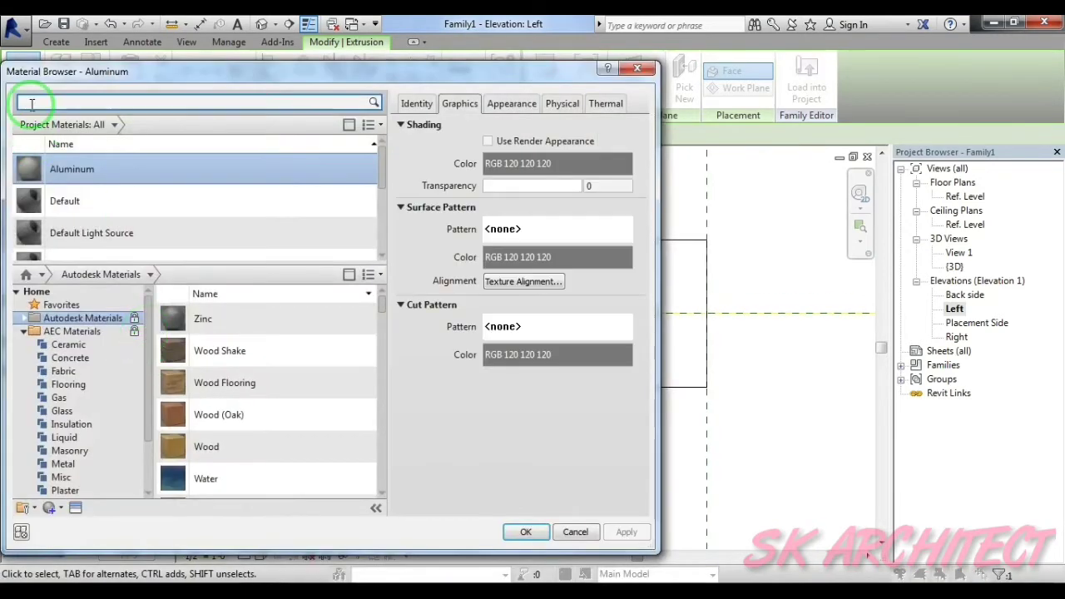
{"action": "left_click", "coordinate": [67, 412]}
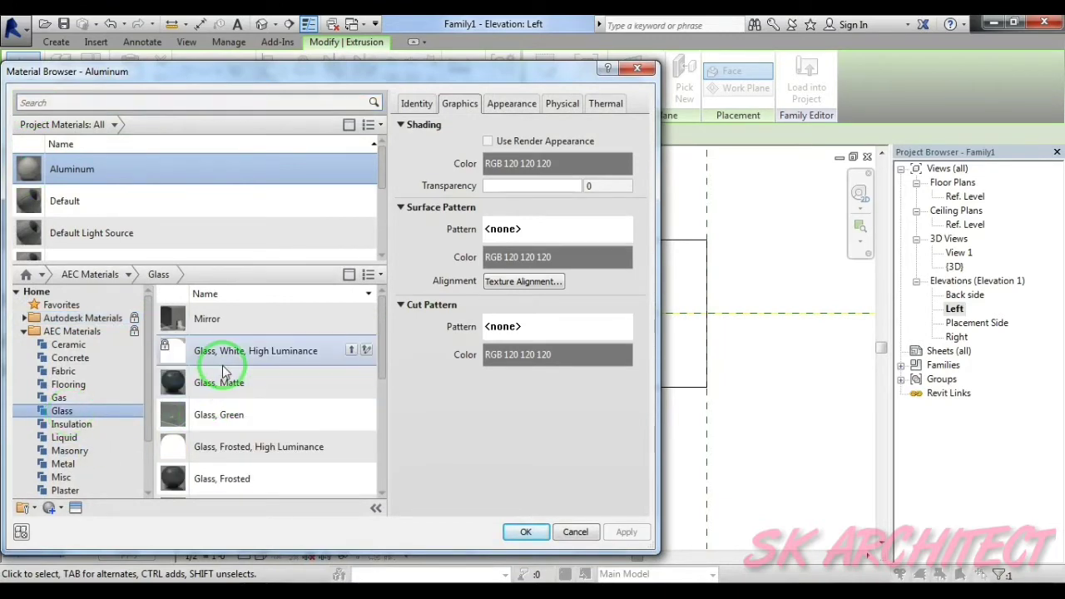
{"action": "left_click", "coordinate": [363, 352]}
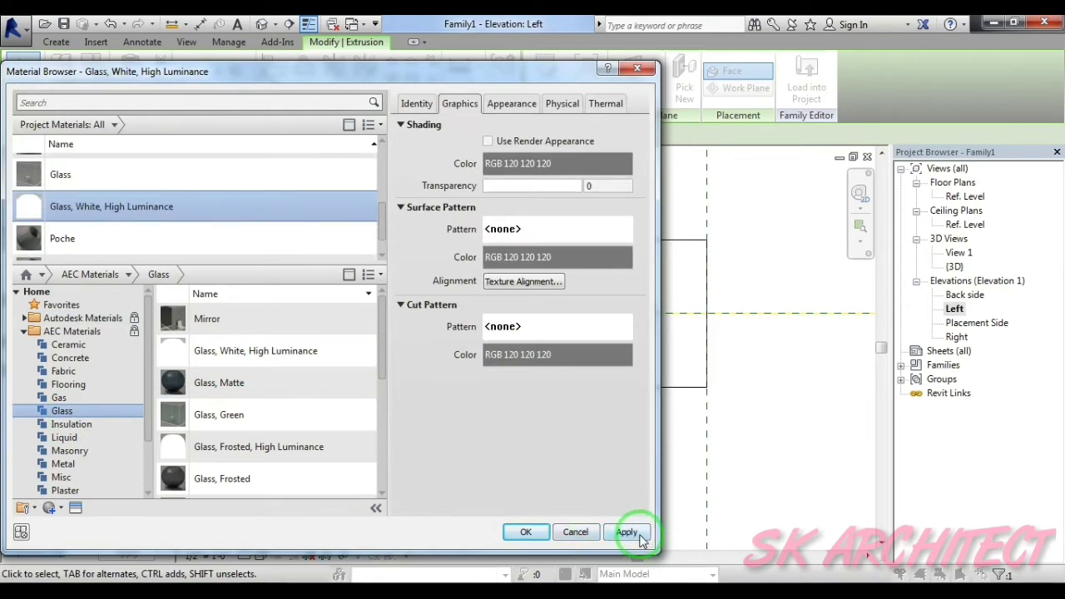
{"action": "left_click", "coordinate": [637, 537]}
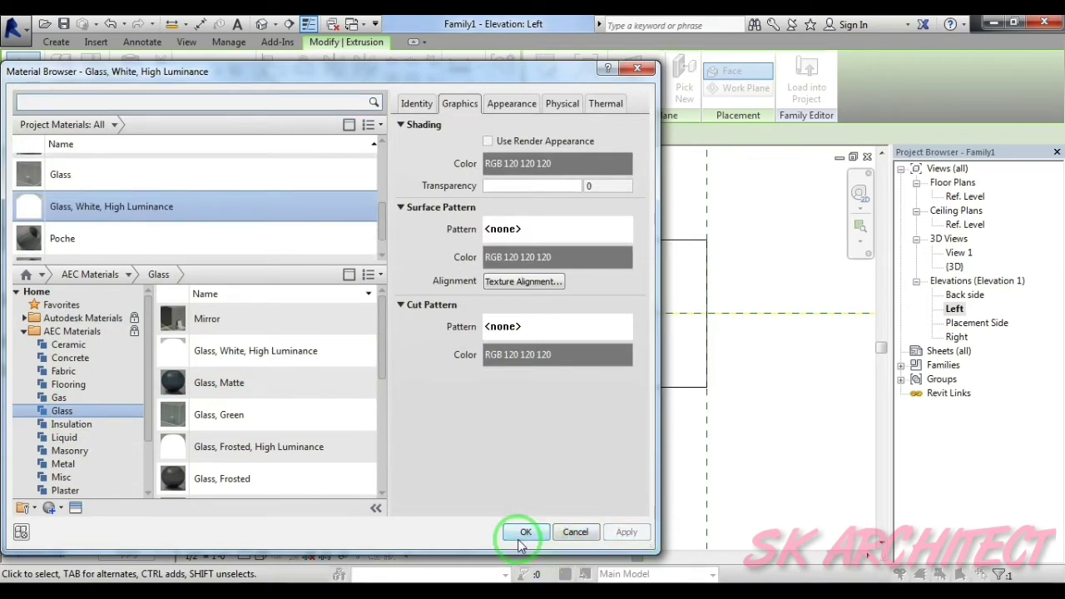
{"action": "left_click", "coordinate": [519, 541]}
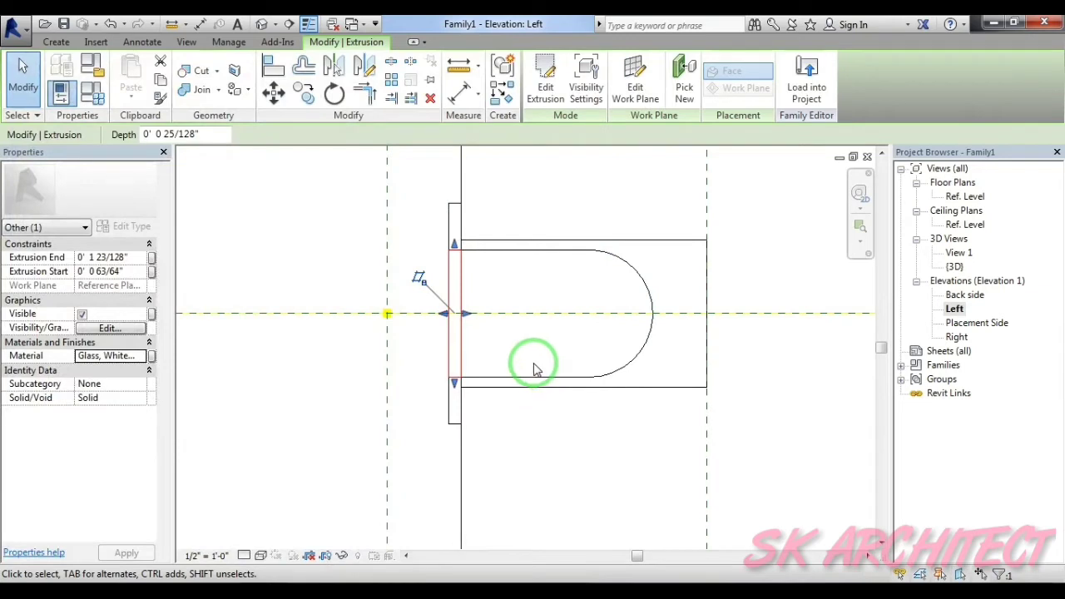
- Open the lighting family's default 3D view
{"action": "scroll", "coordinate": [536, 375], "scroll_direction": "down", "scroll_amount": 2}
{"action": "scroll", "coordinate": [466, 366], "scroll_direction": "down", "scroll_amount": 1}
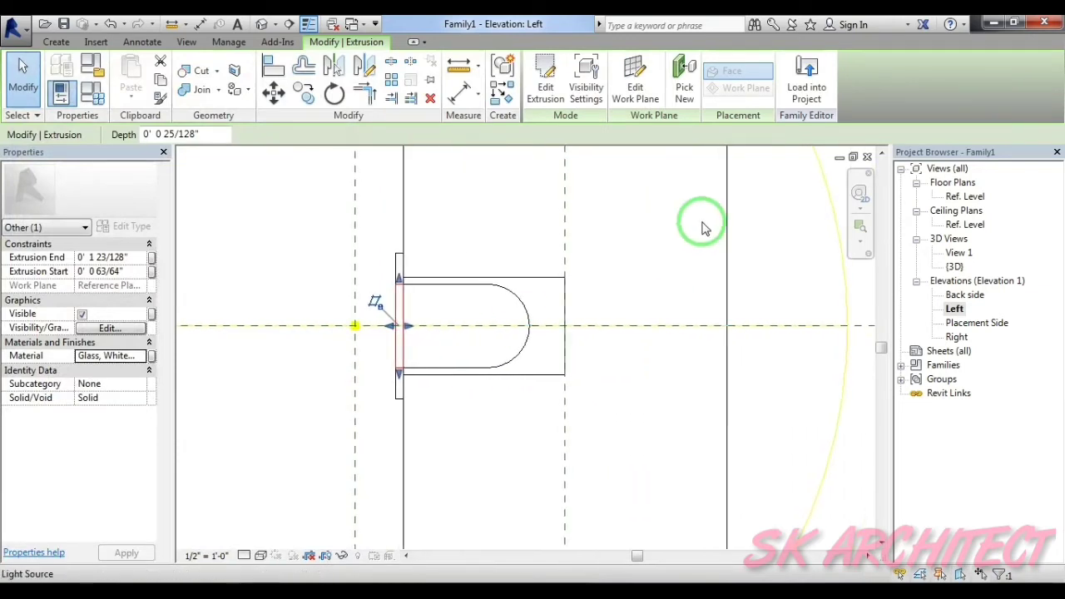
{"action": "scroll", "coordinate": [702, 225], "scroll_direction": "down", "scroll_amount": 1}
{"action": "scroll", "coordinate": [702, 226], "scroll_direction": "down", "scroll_amount": 1}
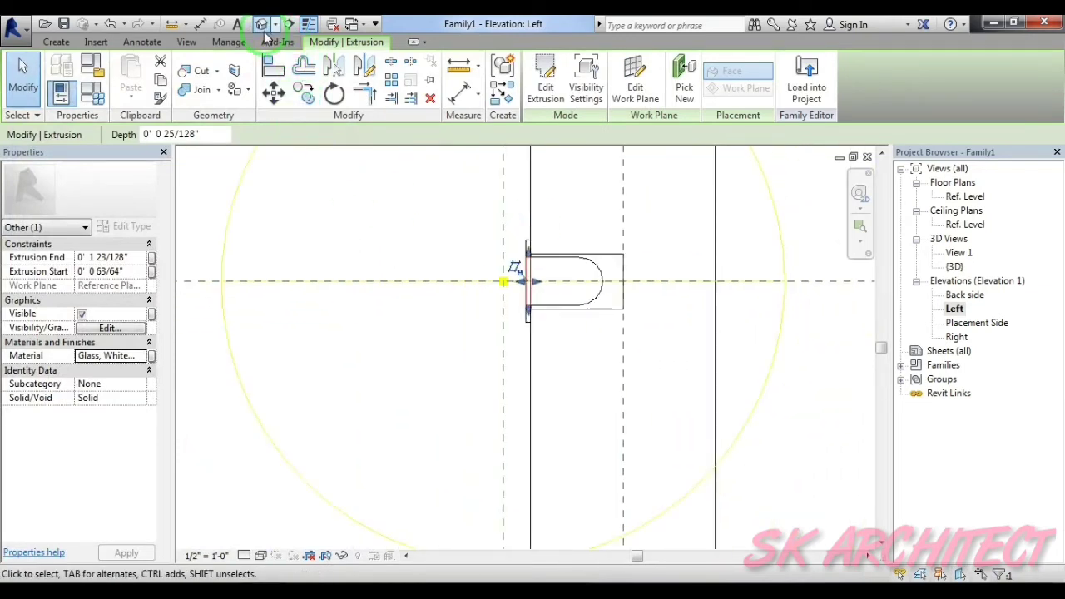
{"action": "left_click", "coordinate": [263, 25]}
{"action": "left_click", "coordinate": [570, 322]}
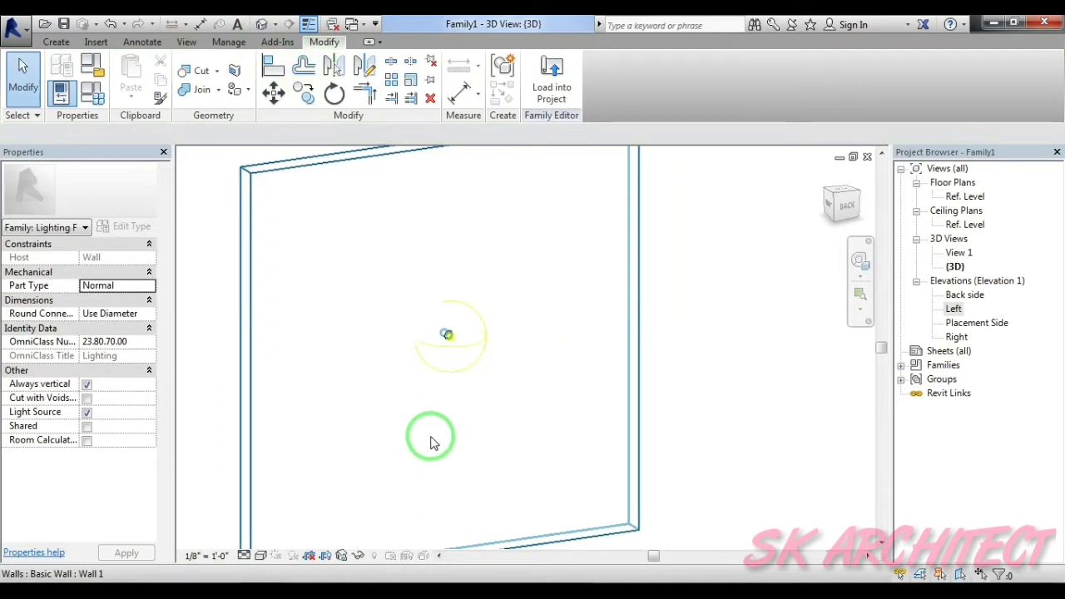
- Set the visual style to Shaded and orbit around the light sphere in front of the wall
{"action": "left_click", "coordinate": [261, 556]}
{"action": "left_click", "coordinate": [261, 539]}
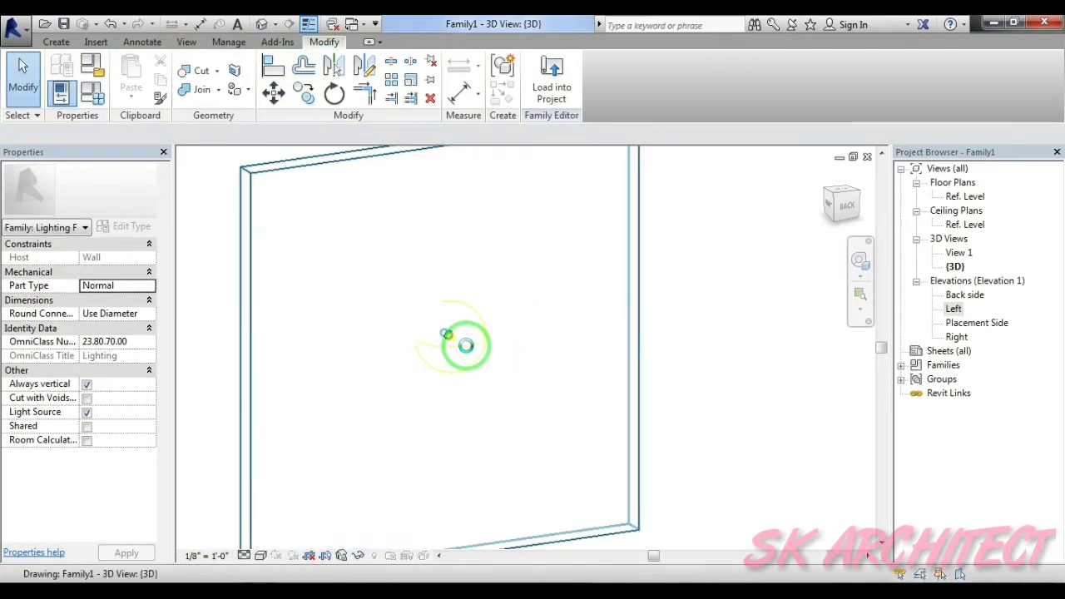
{"action": "scroll", "coordinate": [466, 345], "scroll_direction": "up", "scroll_amount": 2}
{"action": "scroll", "coordinate": [454, 343], "scroll_direction": "up", "scroll_amount": 2}
{"action": "scroll", "coordinate": [447, 336], "scroll_direction": "up", "scroll_amount": 2}
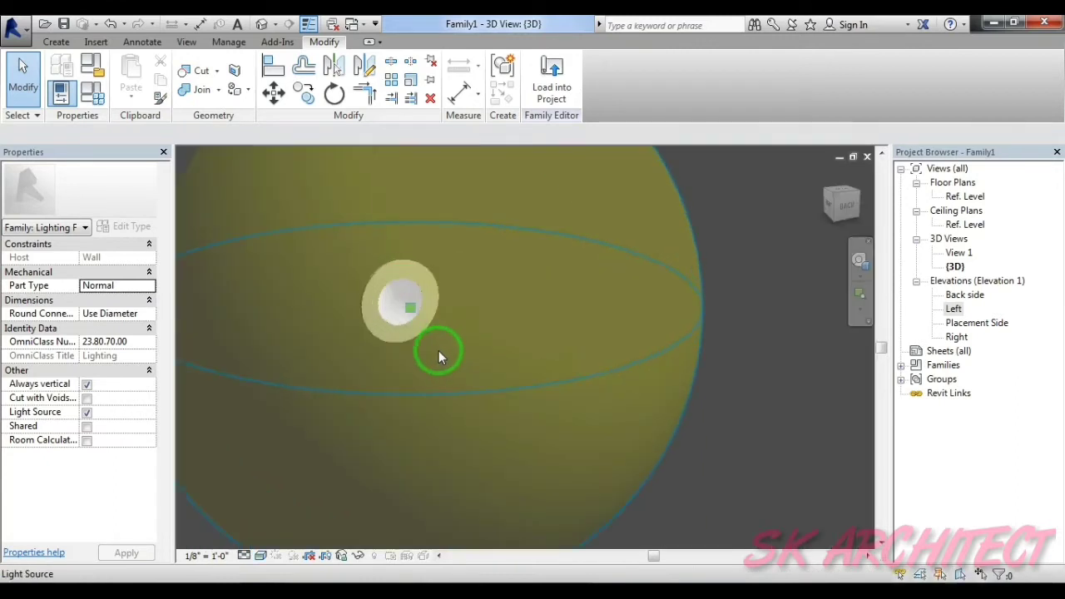
{"action": "middle_click_drag", "start_coordinate": [438, 357], "coordinate": [473, 389], "text": "shift"}
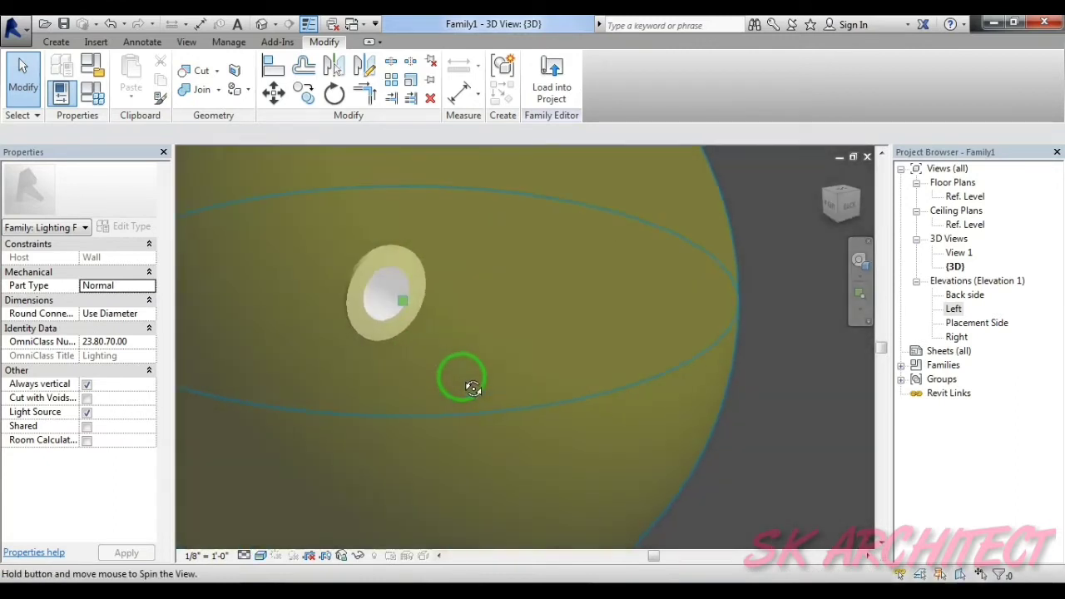
{"action": "scroll", "coordinate": [469, 381], "scroll_direction": "down", "scroll_amount": 3}
{"action": "scroll", "coordinate": [466, 380], "scroll_direction": "down", "scroll_amount": 2}
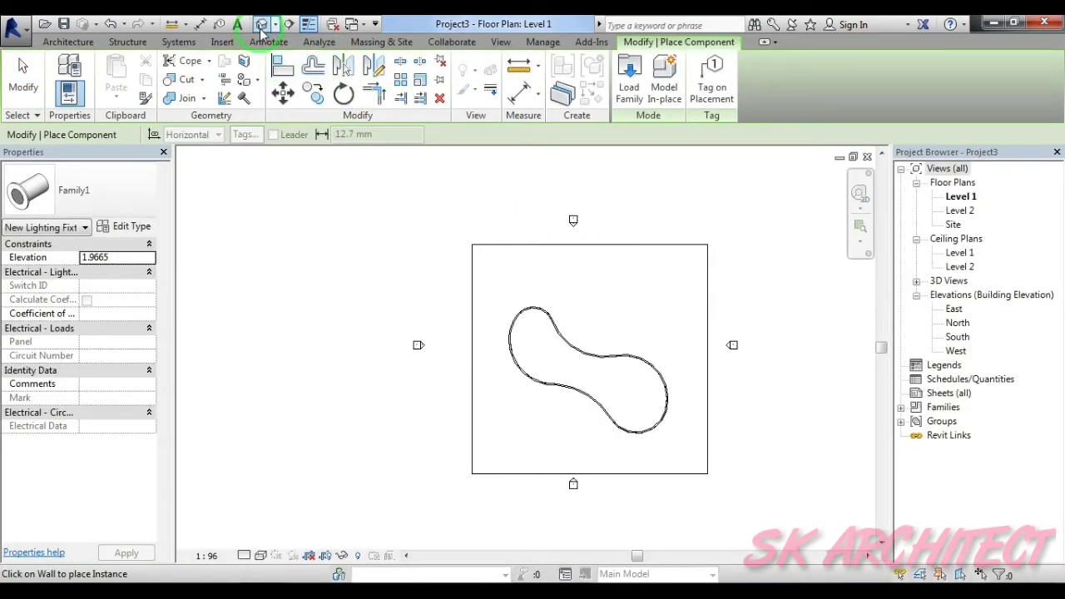
- In the pool's 3D view, place Family1 lighting fixtures along the inner wall
{"action": "left_click", "coordinate": [261, 25]}
{"action": "scroll", "coordinate": [459, 408], "scroll_direction": "up", "scroll_amount": 3}
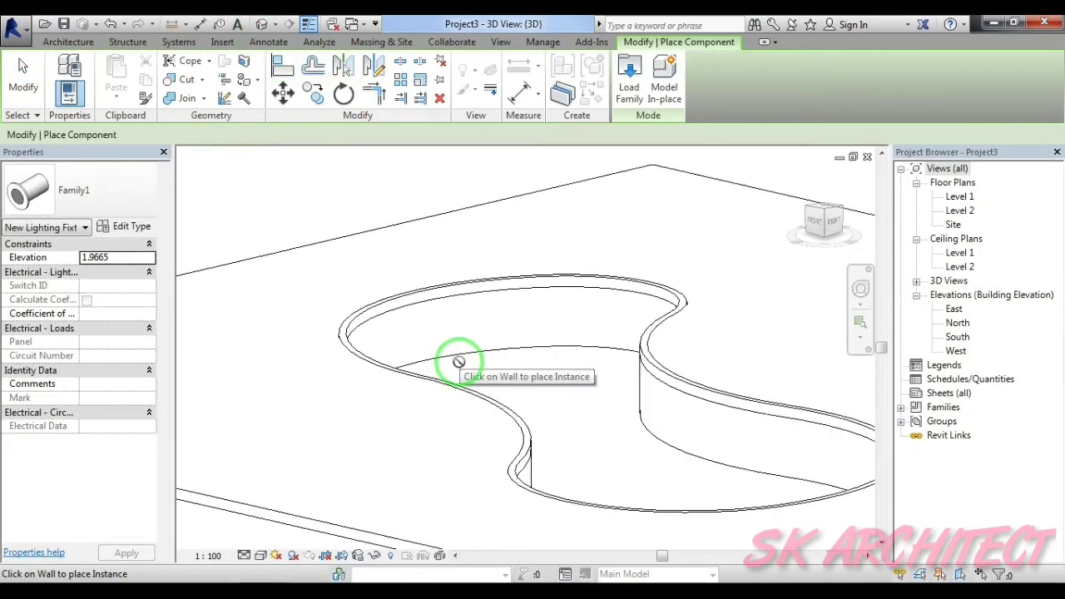
{"action": "scroll", "coordinate": [452, 428], "scroll_direction": "up", "scroll_amount": 2}
{"action": "scroll", "coordinate": [444, 361], "scroll_direction": "up", "scroll_amount": 2}
{"action": "mouse_move", "coordinate": [420, 353]}
{"action": "middle_mouse_down", "text": "shift"}
{"action": "mouse_move", "coordinate": [528, 374]}
{"action": "mouse_move", "coordinate": [440, 374]}
{"action": "middle_mouse_up", "text": "shift"}
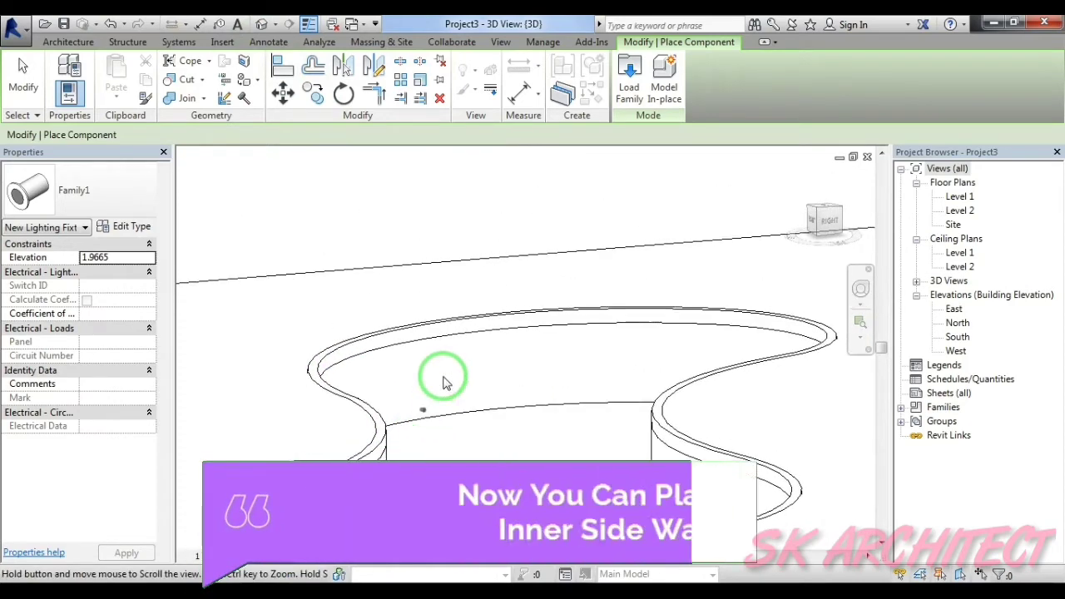
{"action": "left_click", "coordinate": [453, 356]}
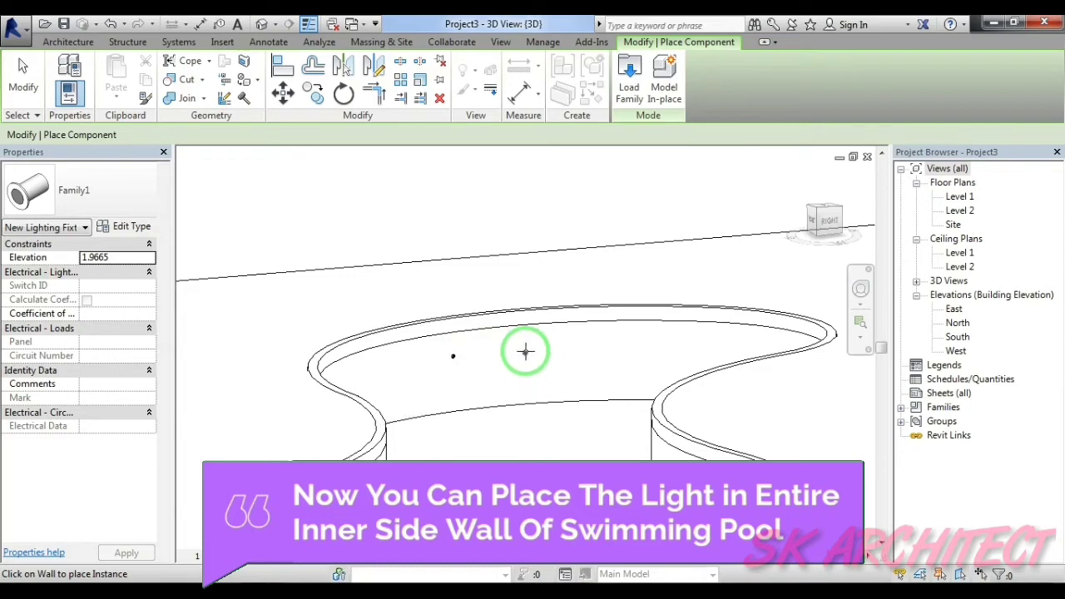
{"action": "left_click", "coordinate": [525, 351]}
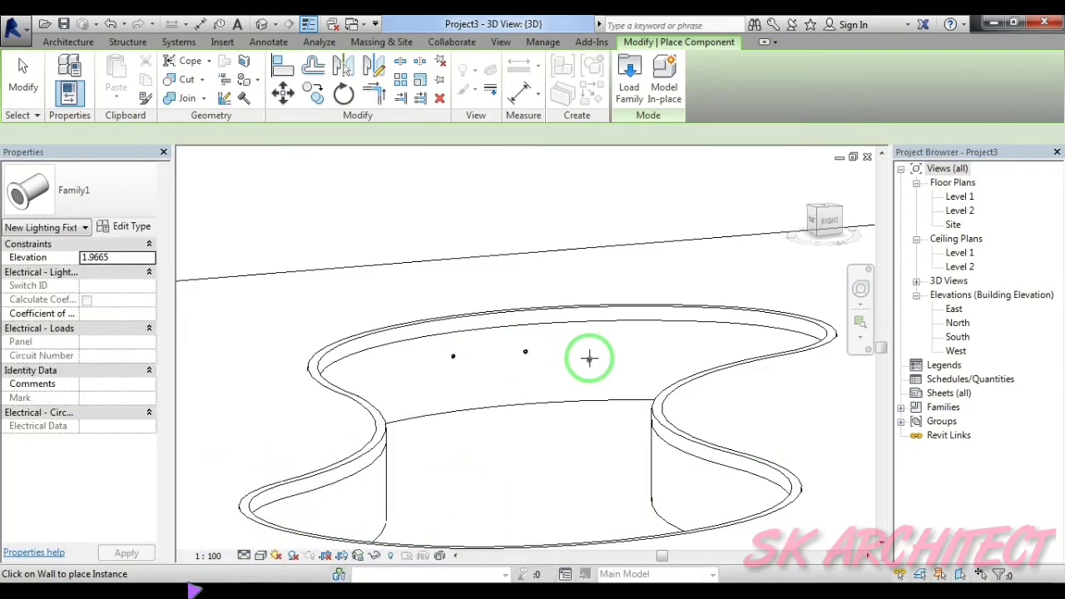
{"action": "middle_click_drag", "start_coordinate": [589, 358], "coordinate": [623, 364], "text": "shift"}
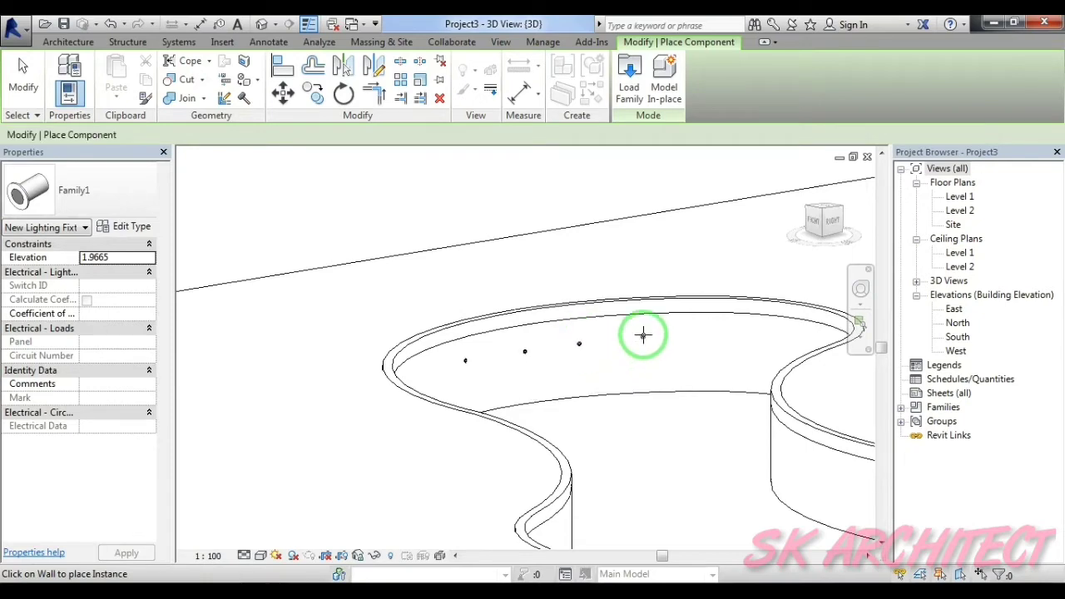
{"action": "mouse_move", "coordinate": [641, 333]}
{"action": "middle_mouse_down", "text": "shift"}
{"action": "mouse_move", "coordinate": [637, 311]}
{"action": "mouse_move", "coordinate": [713, 358]}
{"action": "mouse_move", "coordinate": [713, 322]}
{"action": "mouse_move", "coordinate": [590, 304]}
{"action": "mouse_move", "coordinate": [777, 346]}
{"action": "mouse_move", "coordinate": [638, 245]}
{"action": "mouse_move", "coordinate": [514, 236]}
{"action": "mouse_move", "coordinate": [627, 230]}
{"action": "mouse_move", "coordinate": [582, 210]}
{"action": "mouse_move", "coordinate": [738, 258]}
{"action": "mouse_move", "coordinate": [706, 314]}
{"action": "mouse_move", "coordinate": [625, 275]}
{"action": "mouse_move", "coordinate": [664, 227]}
{"action": "mouse_move", "coordinate": [547, 281]}
{"action": "mouse_move", "coordinate": [673, 228]}
{"action": "mouse_move", "coordinate": [341, 278]}
{"action": "middle_mouse_up", "text": "shift"}
- Abandon an attempted move of one placed light, then cancel the fixture placement
{"action": "key", "text": "Escape"}
{"action": "left_click", "coordinate": [325, 260]}
{"action": "key", "text": "m"}
{"action": "key", "text": "v"}
{"action": "left_click", "coordinate": [320, 263]}
{"action": "mouse_move", "coordinate": [326, 226]}
{"action": "middle_mouse_down", "text": "shift"}
{"action": "mouse_move", "coordinate": [487, 340]}
{"action": "mouse_move", "coordinate": [440, 202]}
{"action": "middle_mouse_up", "text": "shift"}
{"action": "key", "text": "Escape"}
{"action": "key", "text": "c"}
{"action": "key", "text": "m"}
{"action": "right_click", "coordinate": [432, 181]}
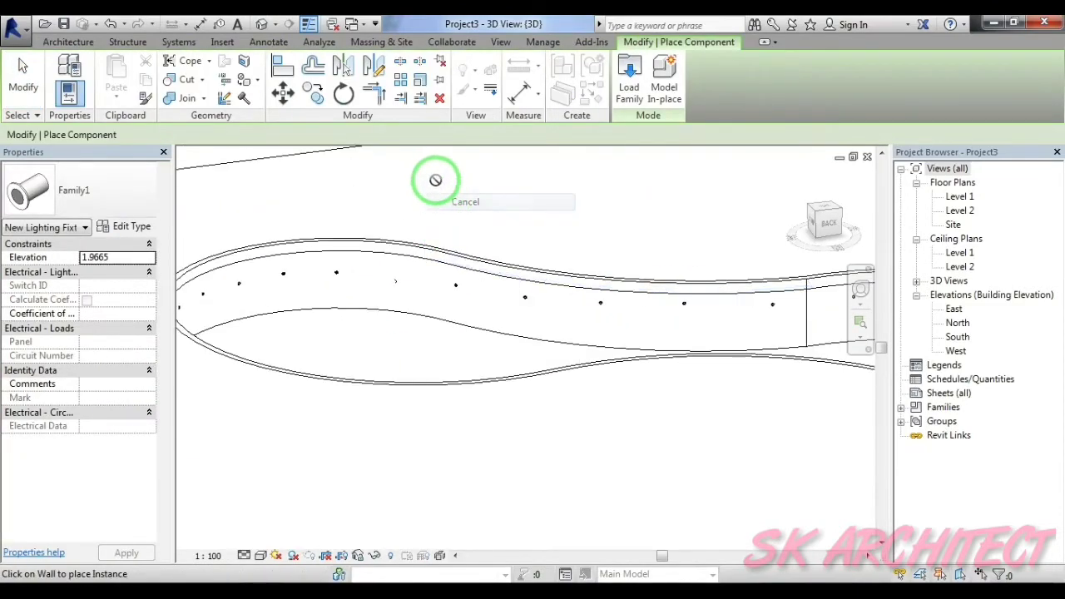
{"action": "left_click", "coordinate": [466, 190]}
- Create a Model In-Place family in the Generic Models category, keeping the name Generic Models 1
{"action": "scroll", "coordinate": [556, 341], "scroll_direction": "down", "scroll_amount": 10}
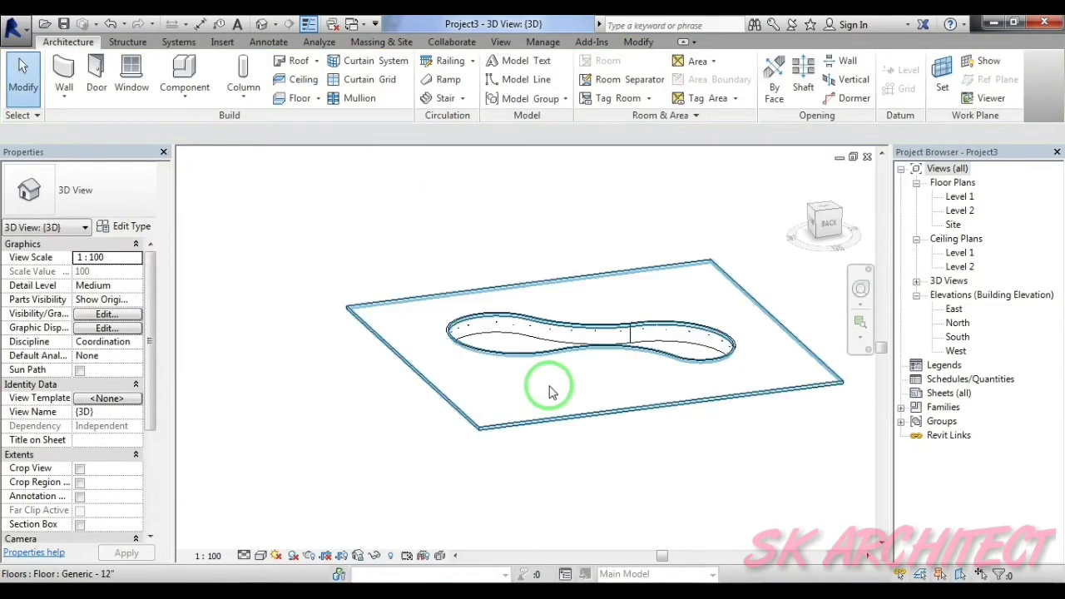
{"action": "mouse_move", "coordinate": [490, 400]}
{"action": "middle_mouse_down", "text": "shift"}
{"action": "mouse_move", "coordinate": [587, 491]}
{"action": "mouse_move", "coordinate": [598, 427]}
{"action": "middle_mouse_up", "text": "shift"}
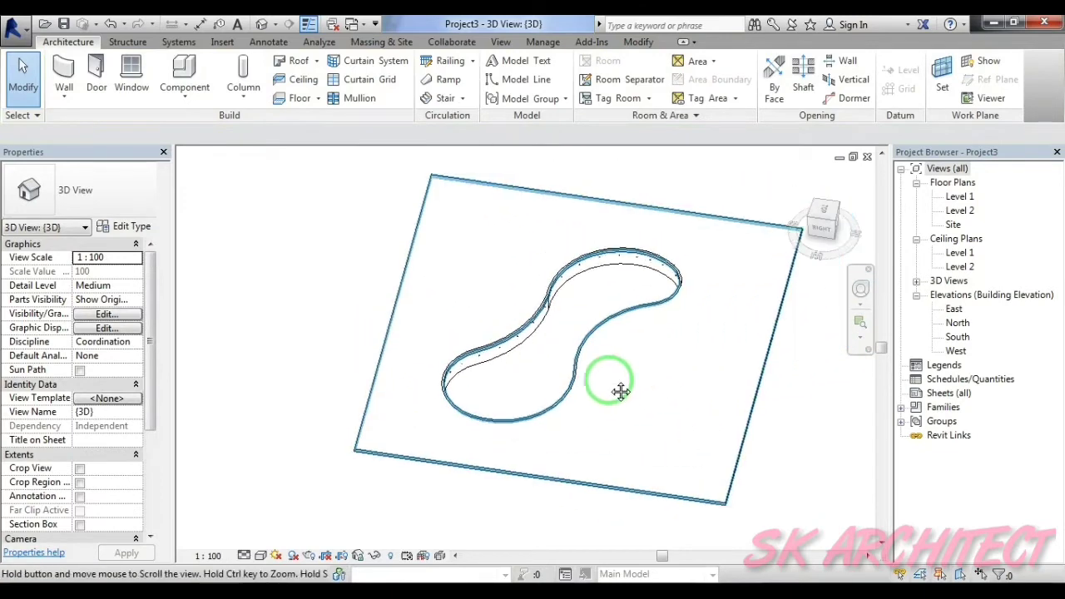
{"action": "left_click", "coordinate": [176, 94]}
{"action": "left_click", "coordinate": [190, 166]}
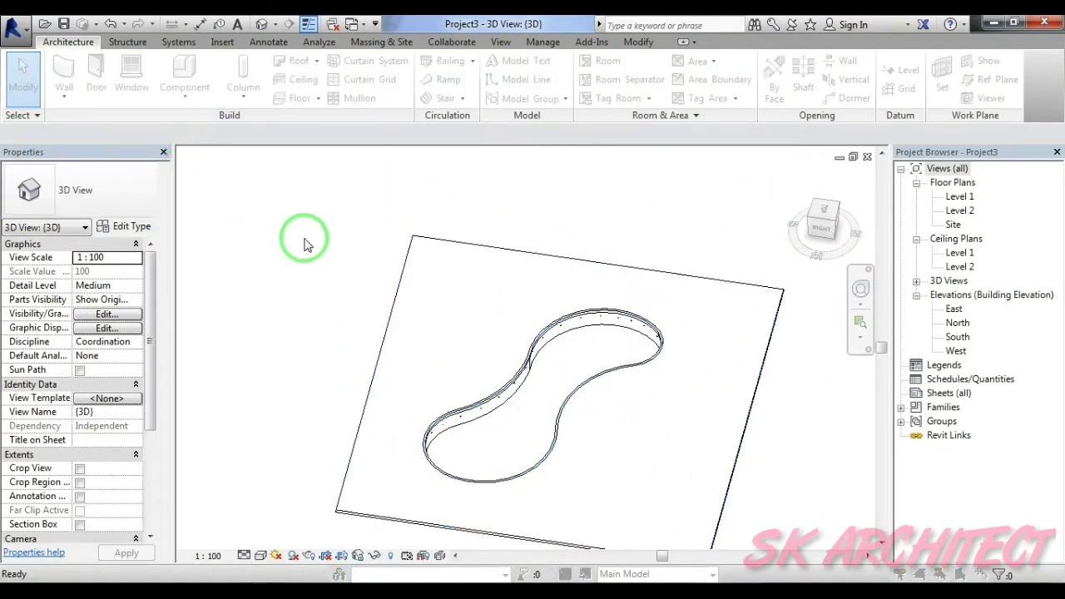
{"action": "scroll", "coordinate": [449, 285], "scroll_direction": "down", "scroll_amount": 2}
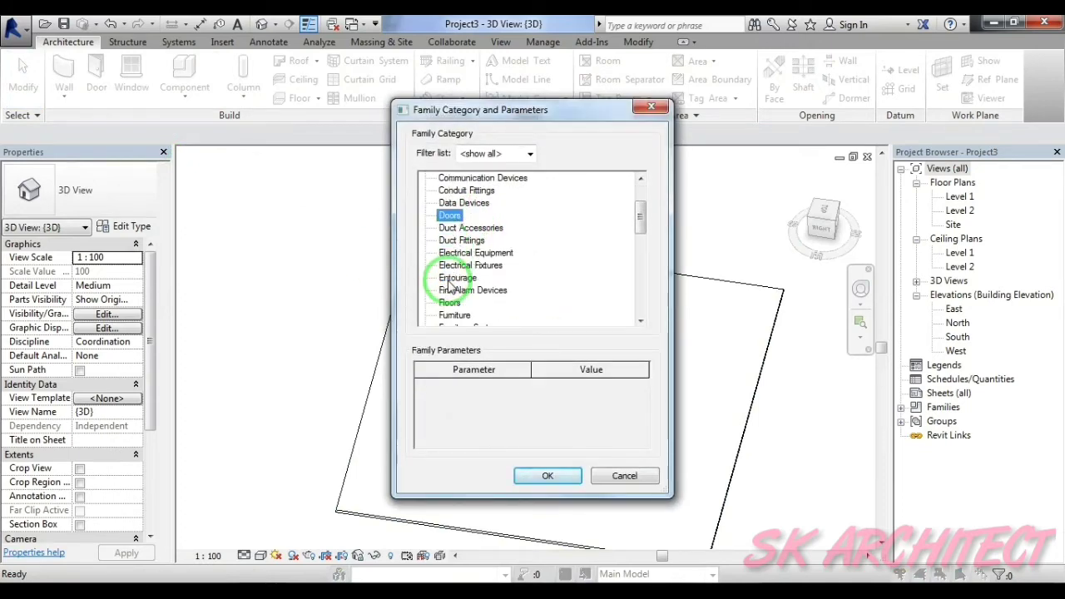
{"action": "scroll", "coordinate": [450, 286], "scroll_direction": "down", "scroll_amount": 1}
{"action": "scroll", "coordinate": [449, 286], "scroll_direction": "down", "scroll_amount": 1}
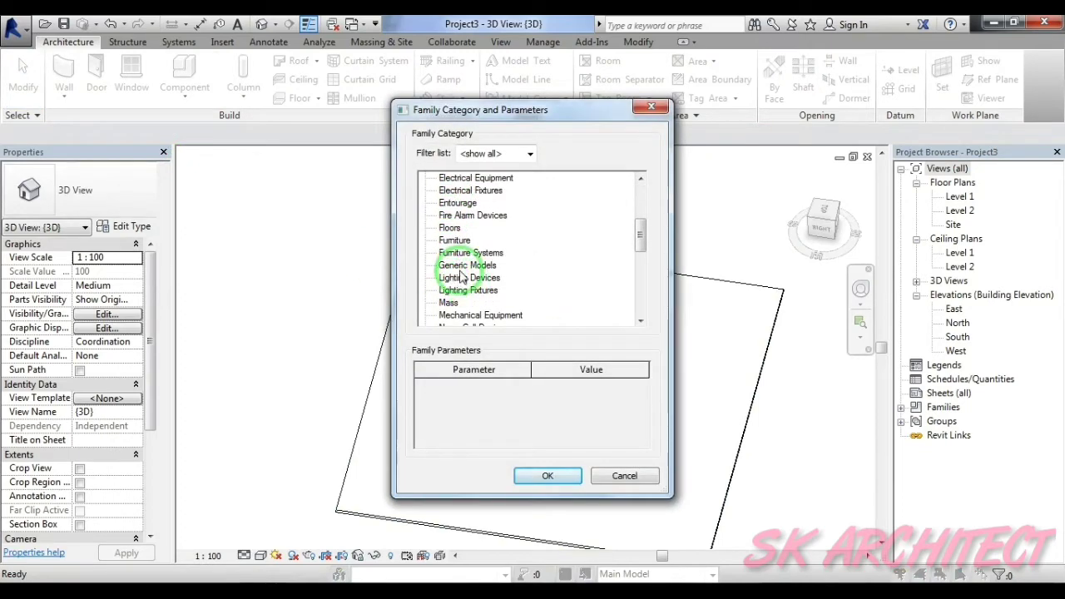
{"action": "left_click", "coordinate": [545, 477]}
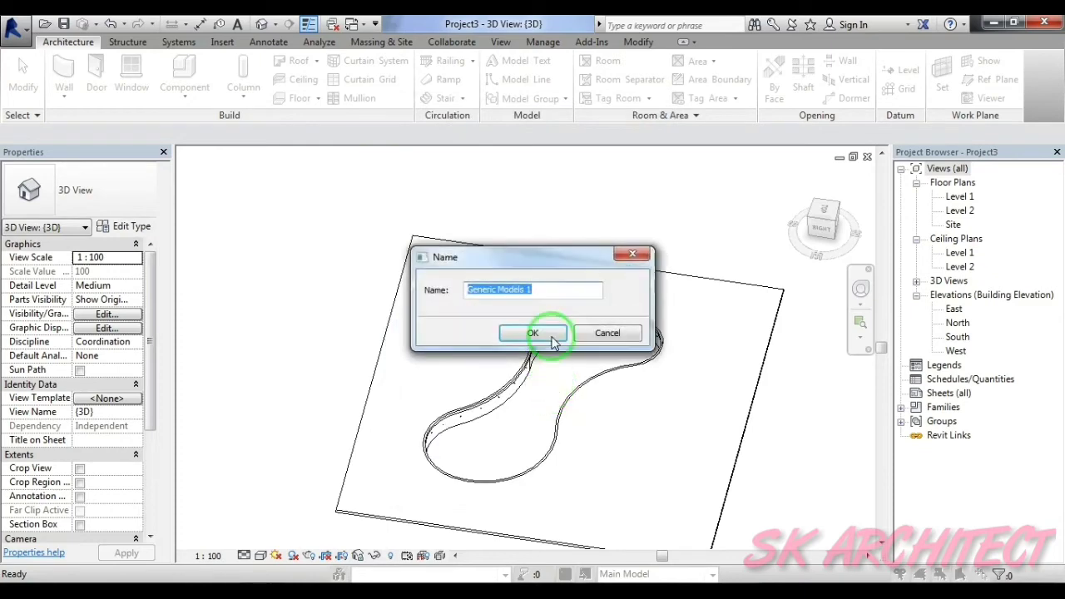
{"action": "left_click", "coordinate": [547, 336]}
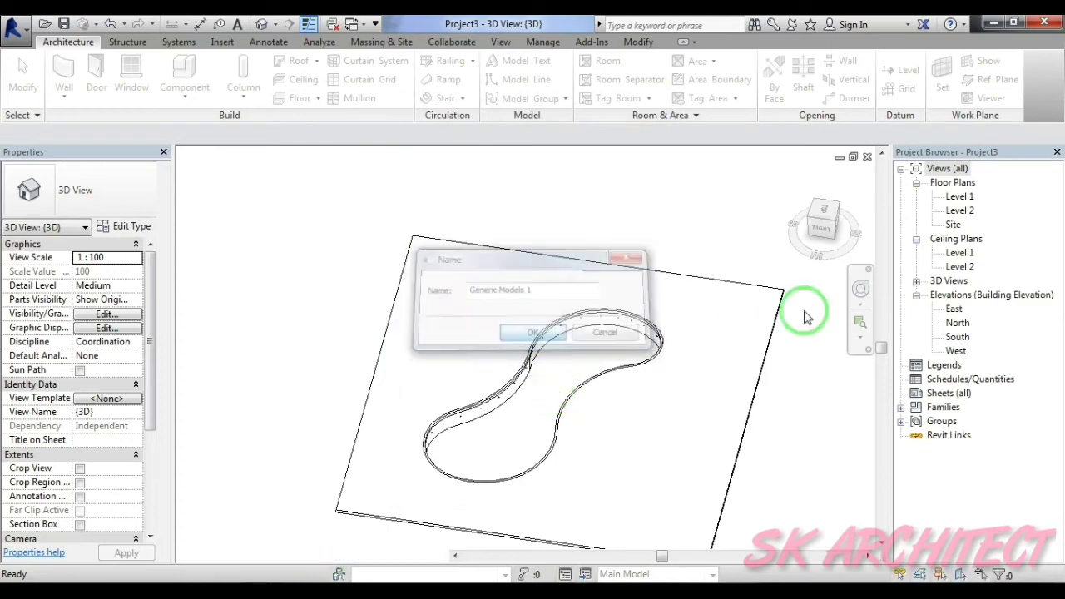
- On the Level 1 plan, start an extrusion and pick the upper inner wall arc
{"action": "double_click", "coordinate": [959, 199]}
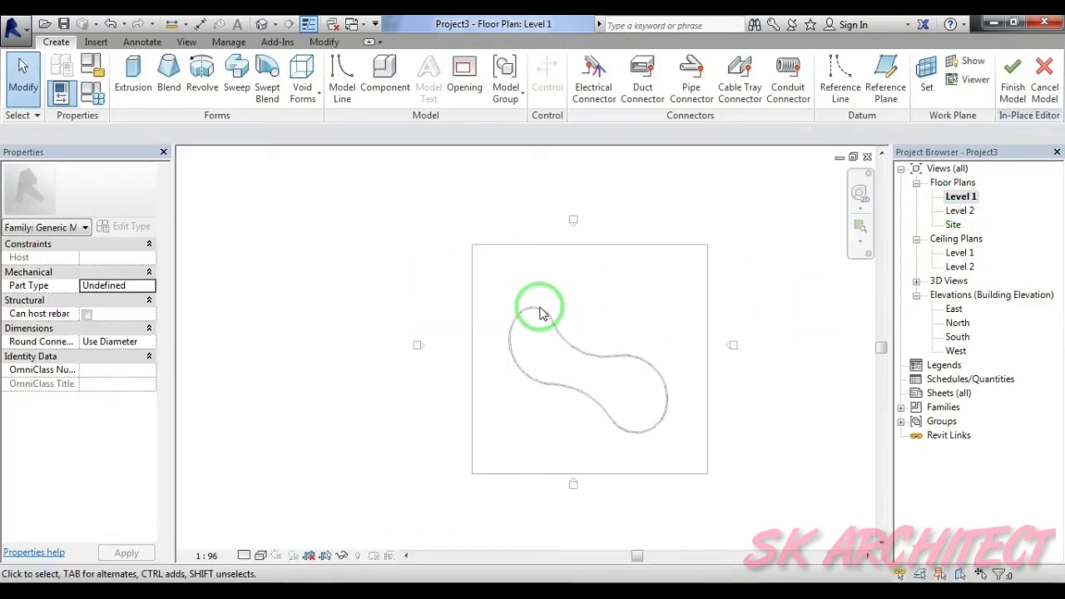
{"action": "scroll", "coordinate": [539, 351], "scroll_direction": "up", "scroll_amount": 3}
{"action": "scroll", "coordinate": [539, 351], "scroll_direction": "up", "scroll_amount": 1}
{"action": "middle_click_drag", "start_coordinate": [539, 351], "coordinate": [458, 321]}
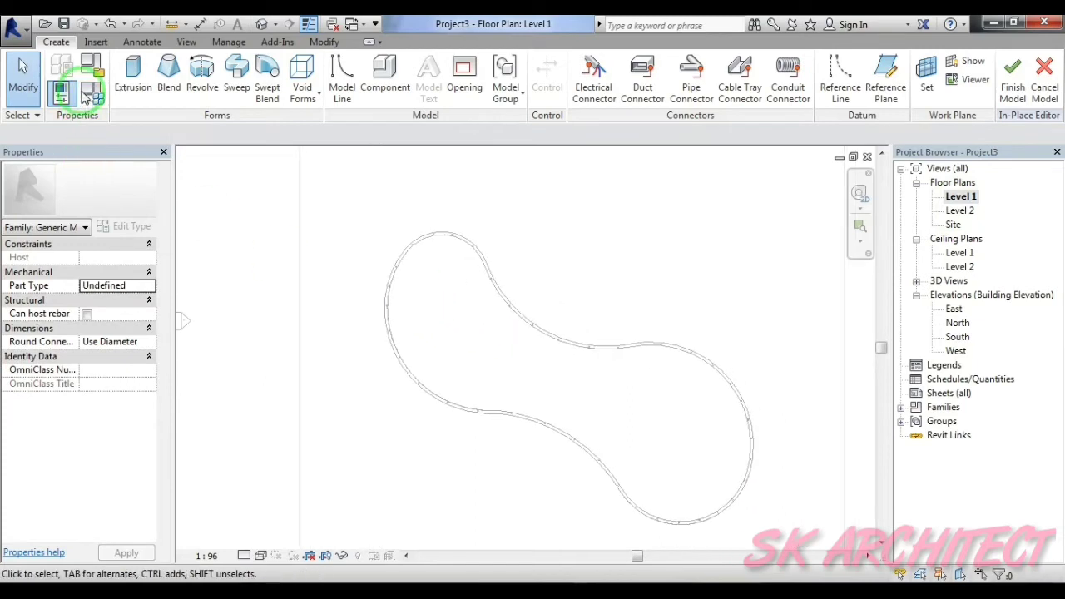
{"action": "left_click", "coordinate": [148, 99]}
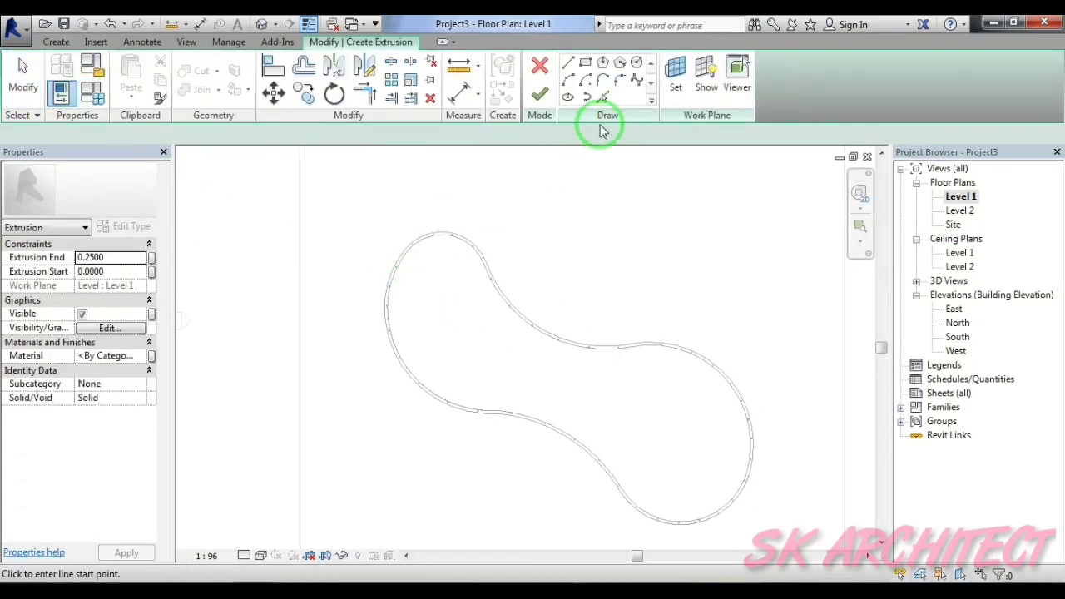
{"action": "left_click", "coordinate": [603, 98]}
{"action": "scroll", "coordinate": [430, 254], "scroll_direction": "up", "scroll_amount": 2}
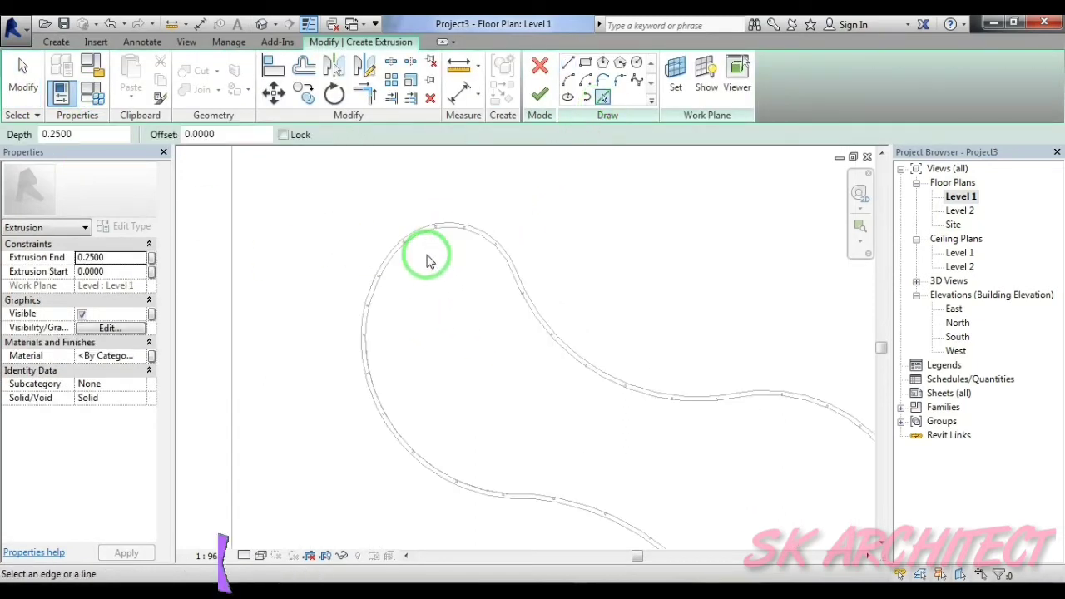
{"action": "left_click", "coordinate": [542, 325]}
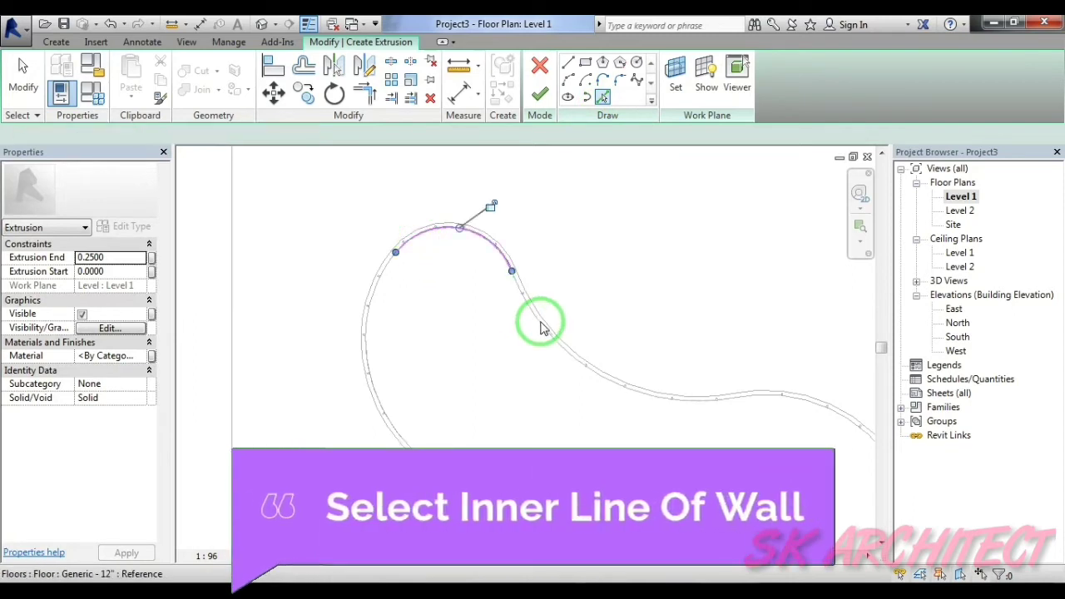
- Pick the remaining inner wall arcs to close the outline and finish the 0.25-deep extrusion
{"action": "middle_click_drag", "start_coordinate": [515, 362], "coordinate": [559, 316]}
{"action": "left_click", "coordinate": [560, 297]}
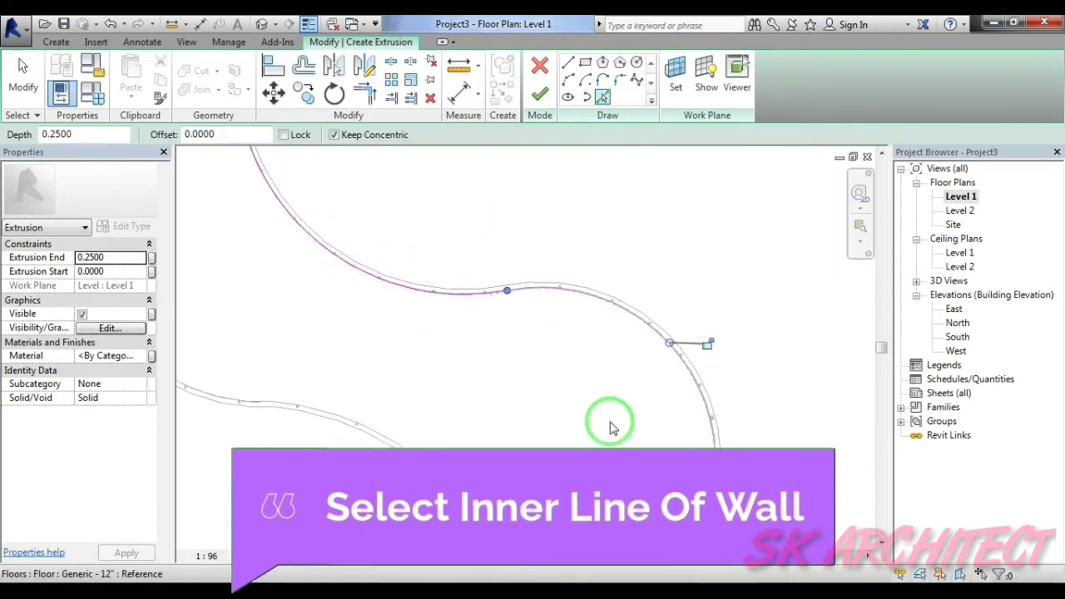
{"action": "mouse_move", "coordinate": [613, 428]}
{"action": "middle_mouse_down"}
{"action": "mouse_move", "coordinate": [583, 269]}
{"action": "mouse_move", "coordinate": [642, 404]}
{"action": "middle_mouse_up"}
{"action": "left_click", "coordinate": [428, 345]}
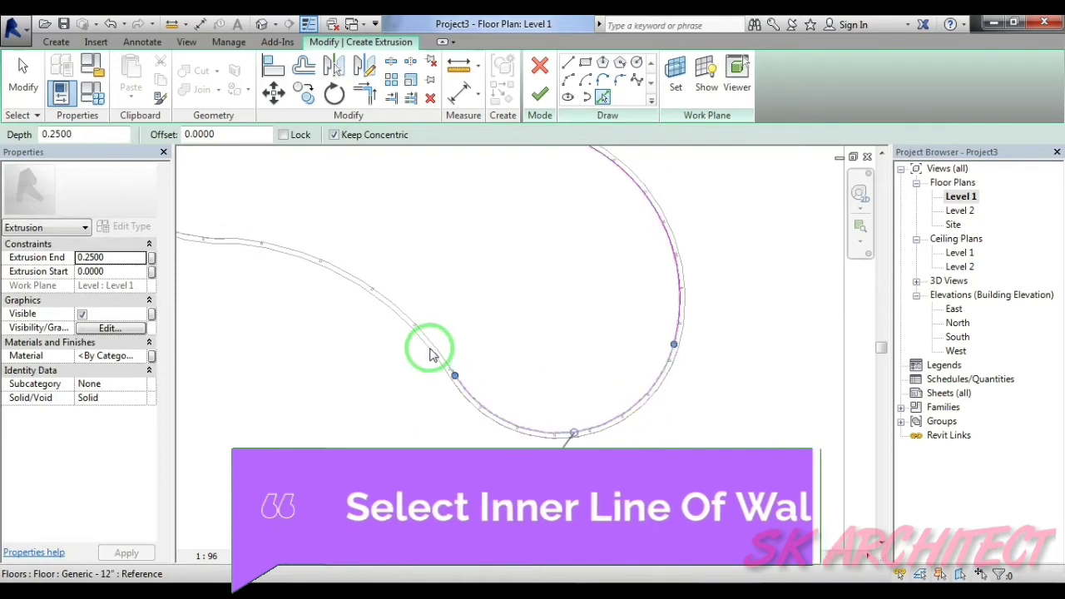
{"action": "mouse_move", "coordinate": [548, 332]}
{"action": "middle_mouse_down"}
{"action": "mouse_move", "coordinate": [566, 352]}
{"action": "mouse_move", "coordinate": [416, 359]}
{"action": "middle_mouse_up"}
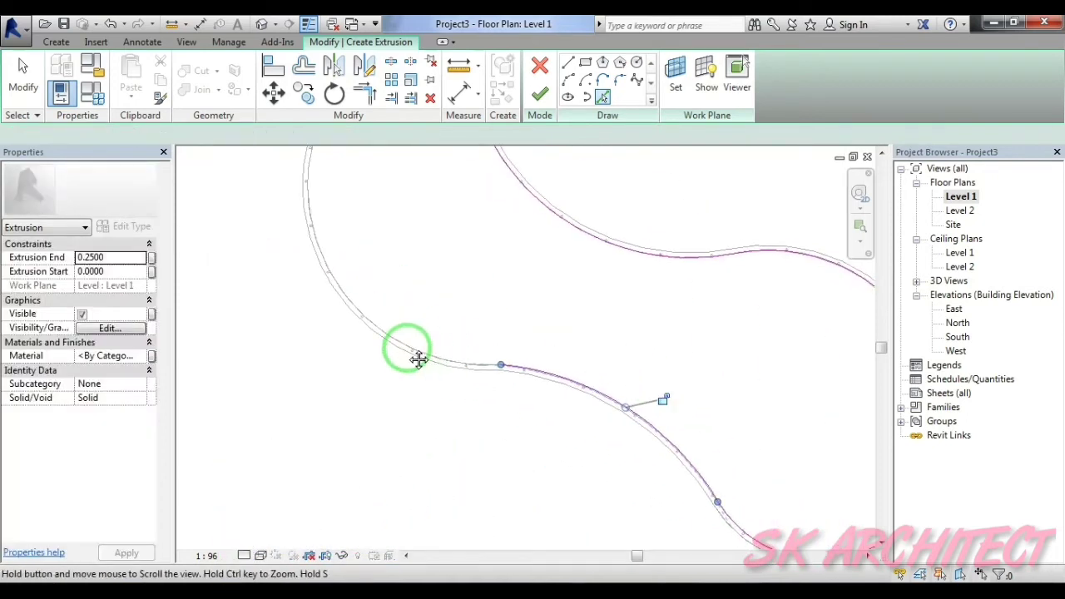
{"action": "left_click", "coordinate": [405, 352]}
{"action": "middle_click_drag", "start_coordinate": [419, 212], "coordinate": [429, 359]}
{"action": "left_click", "coordinate": [321, 262]}
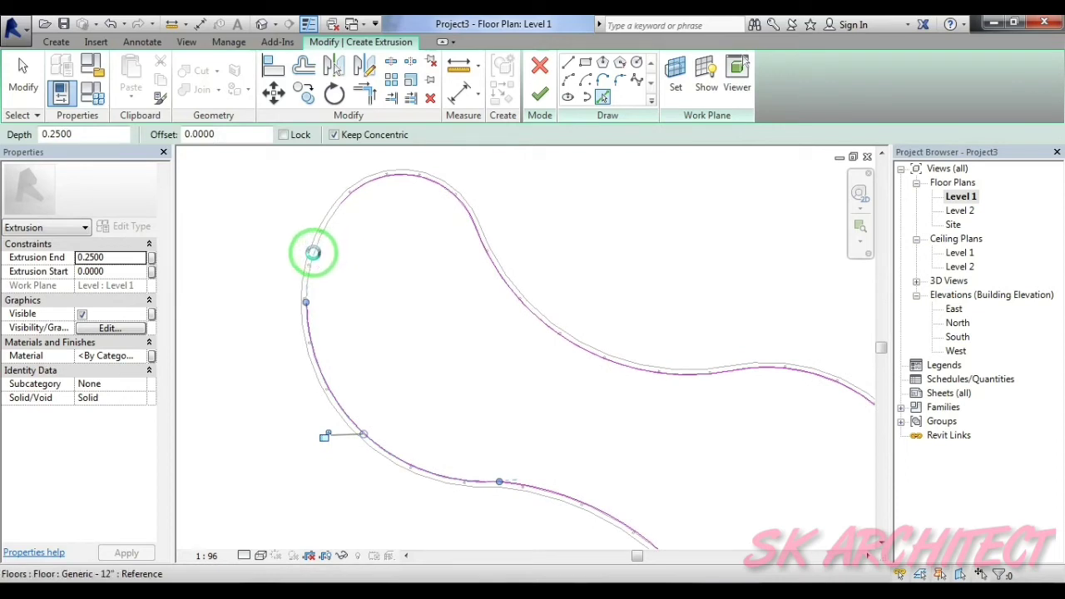
{"action": "left_click", "coordinate": [313, 252]}
{"action": "scroll", "coordinate": [429, 261], "scroll_direction": "down", "scroll_amount": 3}
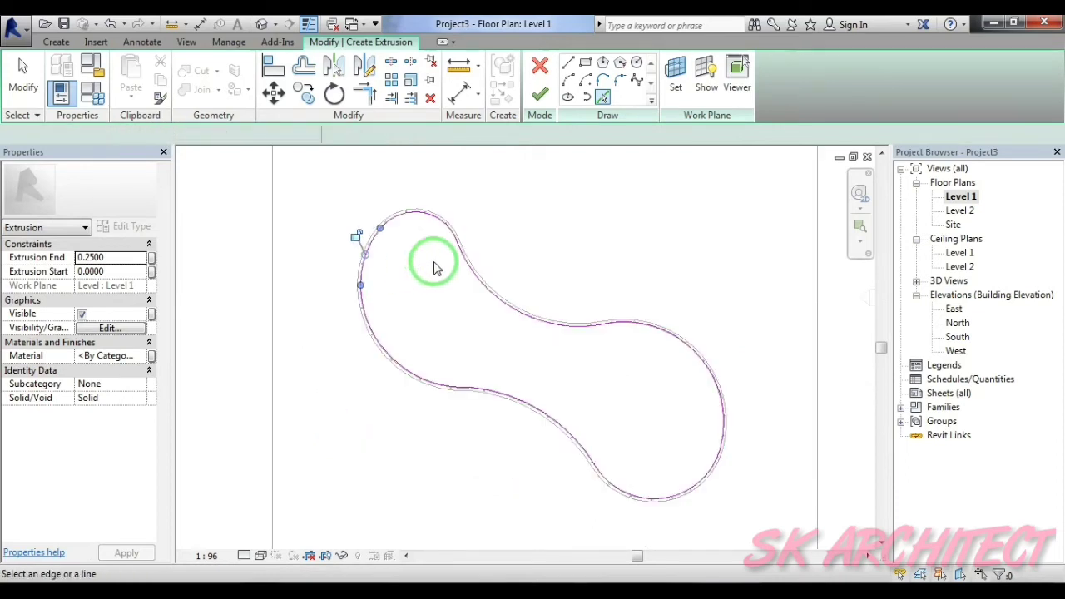
{"action": "left_click", "coordinate": [543, 109]}
- Switch to the 3D view, turn to the back of the model, and cancel the active command
{"action": "middle_click_drag", "start_coordinate": [755, 316], "coordinate": [518, 331]}
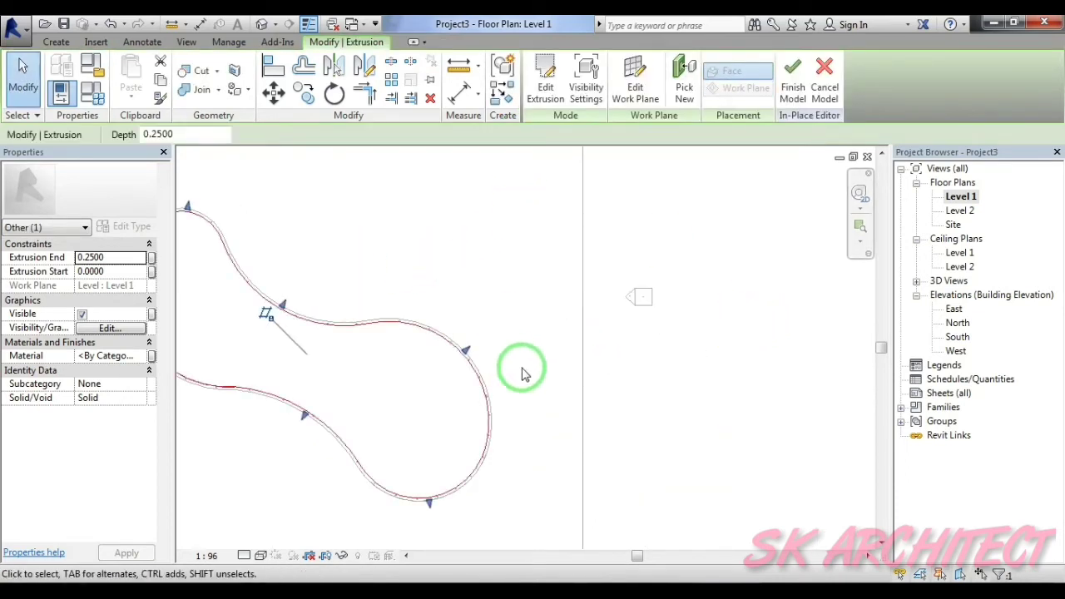
{"action": "mouse_move", "coordinate": [522, 374]}
{"action": "middle_mouse_down"}
{"action": "mouse_move", "coordinate": [630, 231]}
{"action": "mouse_move", "coordinate": [611, 316]}
{"action": "middle_mouse_up"}
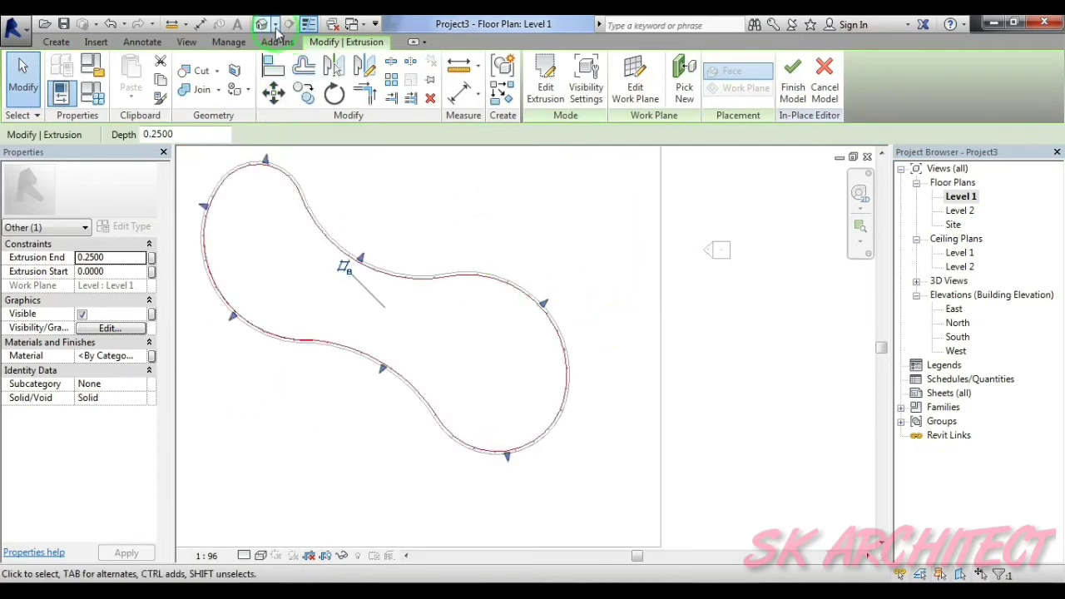
{"action": "left_click", "coordinate": [492, 283]}
{"action": "middle_click_drag", "start_coordinate": [768, 302], "coordinate": [743, 239], "text": "shift"}
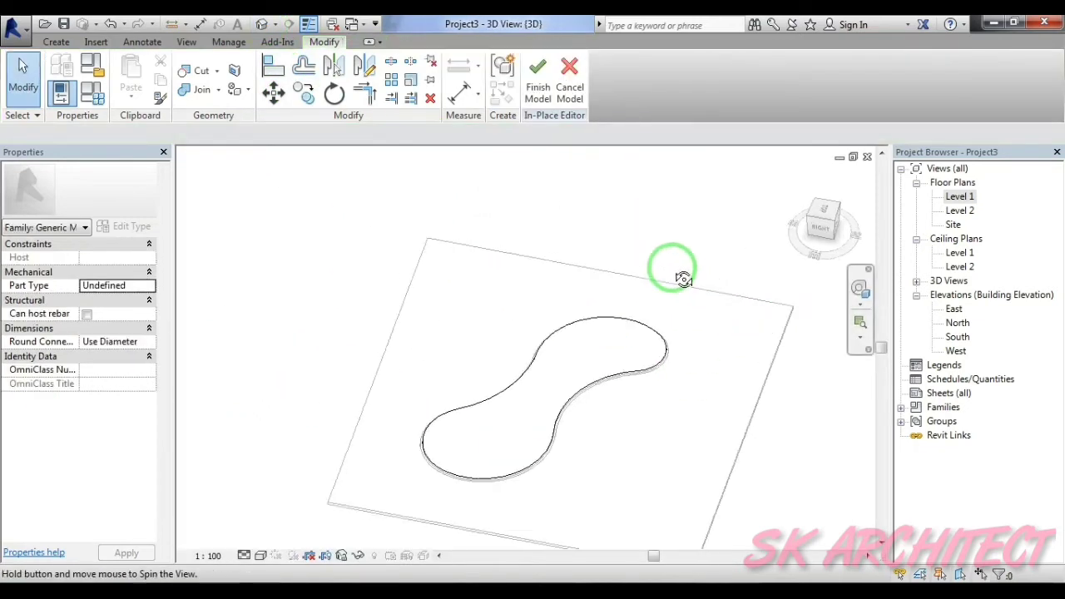
{"action": "left_click", "coordinate": [832, 233]}
{"action": "left_click", "coordinate": [832, 229]}
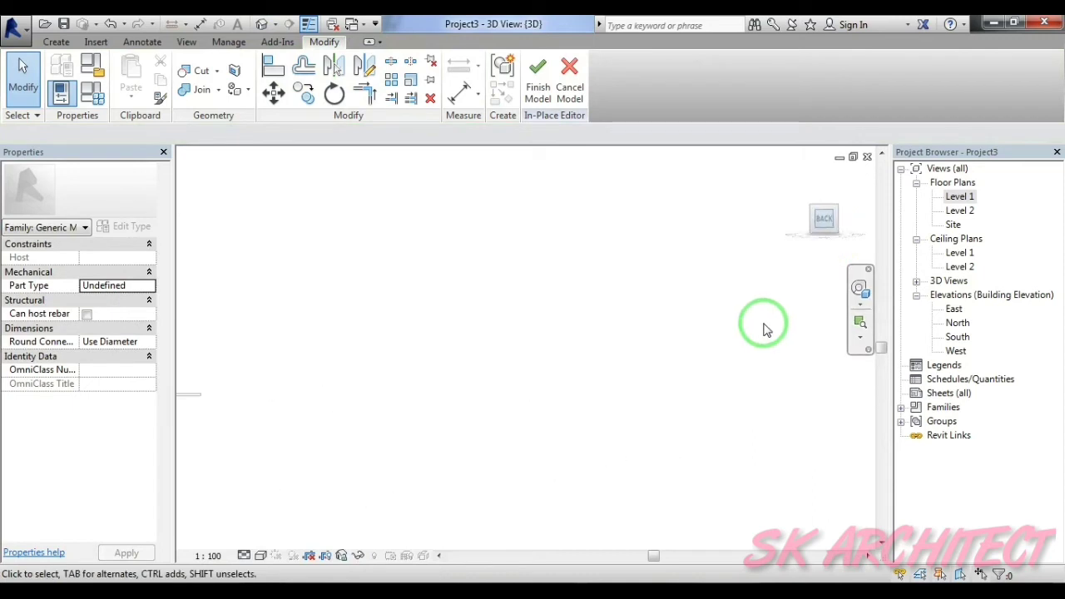
{"action": "scroll", "coordinate": [526, 373], "scroll_direction": "up", "scroll_amount": 2}
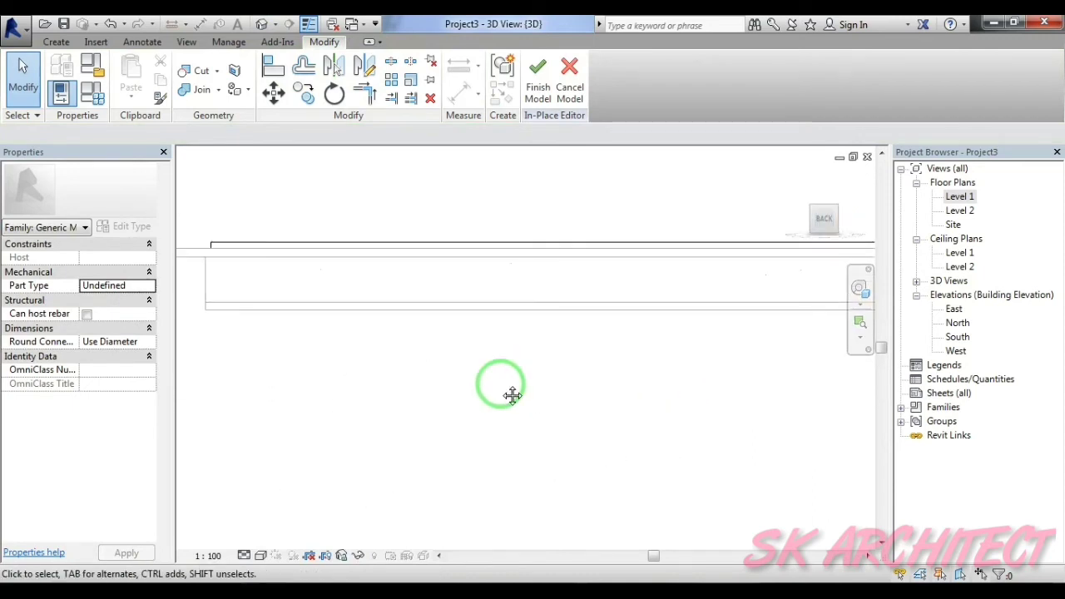
{"action": "scroll", "coordinate": [511, 392], "scroll_direction": "up", "scroll_amount": 2}
{"action": "right_click", "coordinate": [452, 195]}
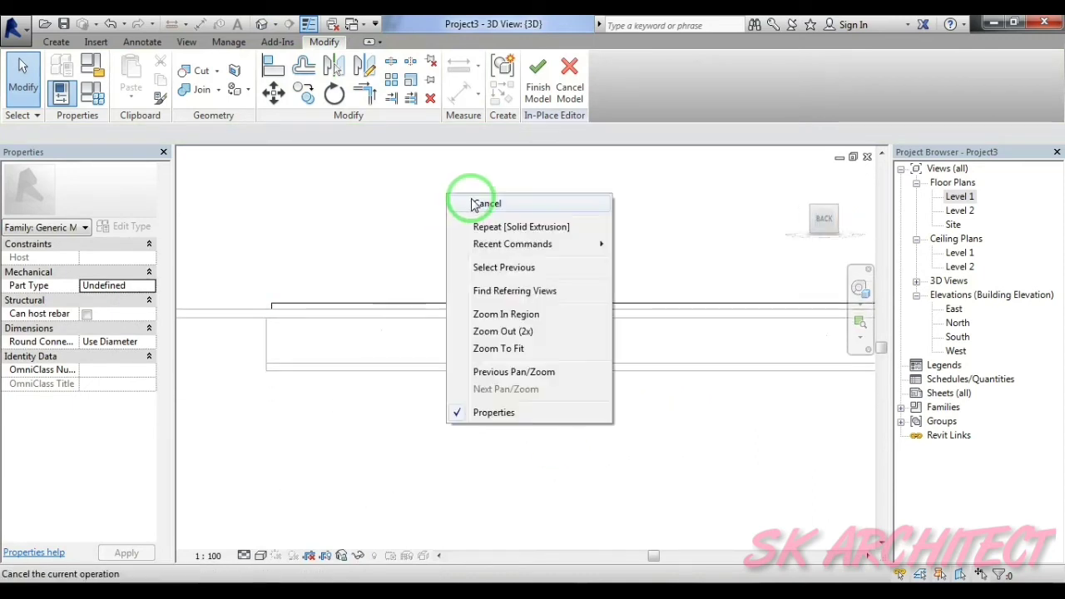
{"action": "left_click", "coordinate": [454, 202]}
- Drag the pool extrusion's bottom down to -2.0000 and its top down to -0.3048
{"action": "left_click", "coordinate": [488, 310]}
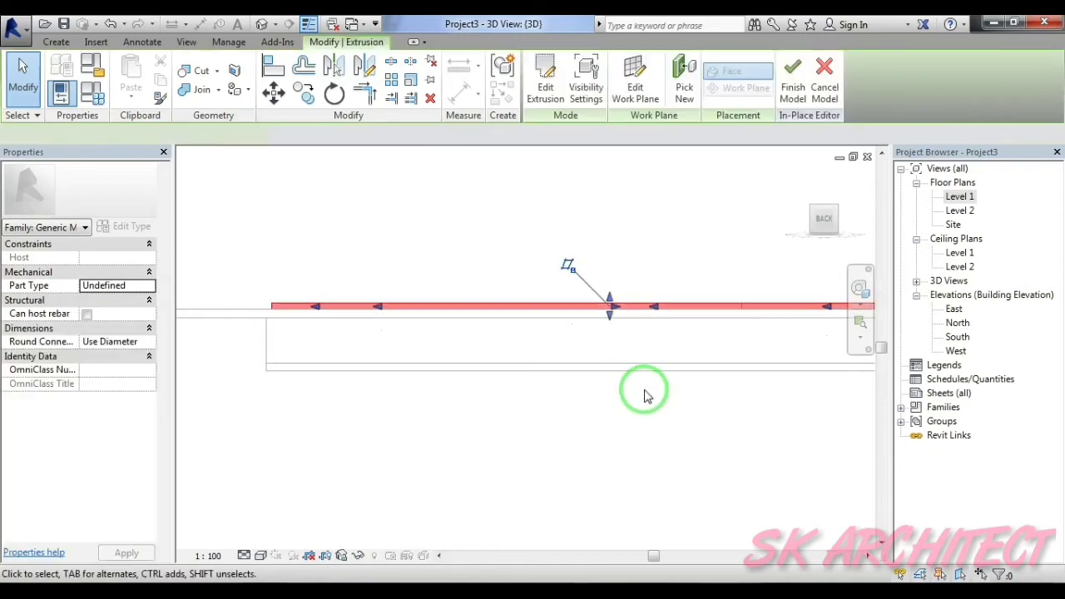
{"action": "middle_click_drag", "start_coordinate": [647, 395], "coordinate": [501, 376]}
{"action": "left_click_drag", "start_coordinate": [457, 293], "coordinate": [459, 340]}
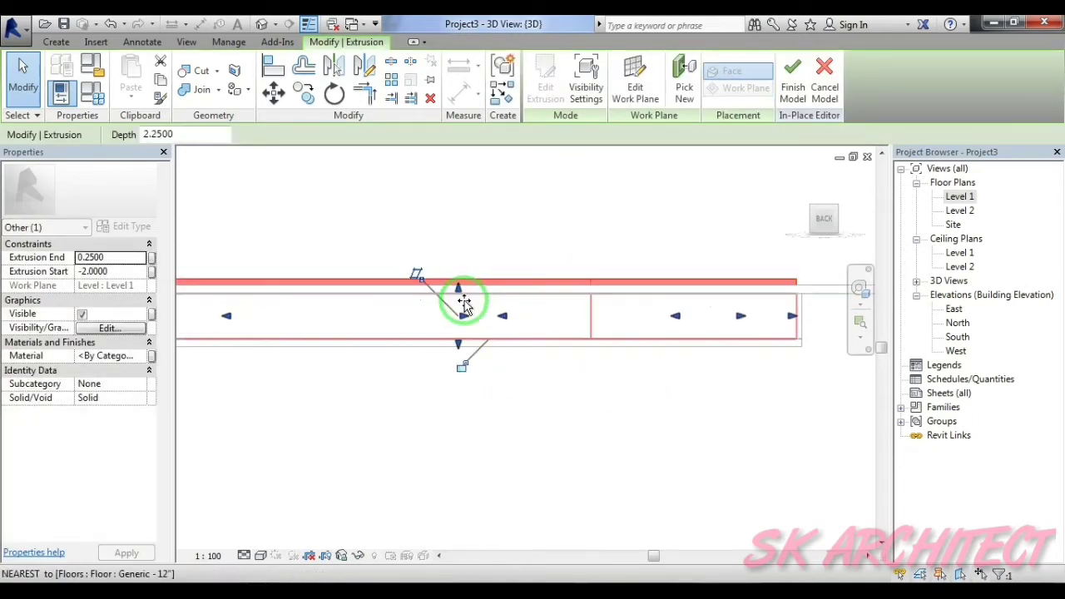
{"action": "left_click_drag", "start_coordinate": [461, 277], "coordinate": [464, 302]}
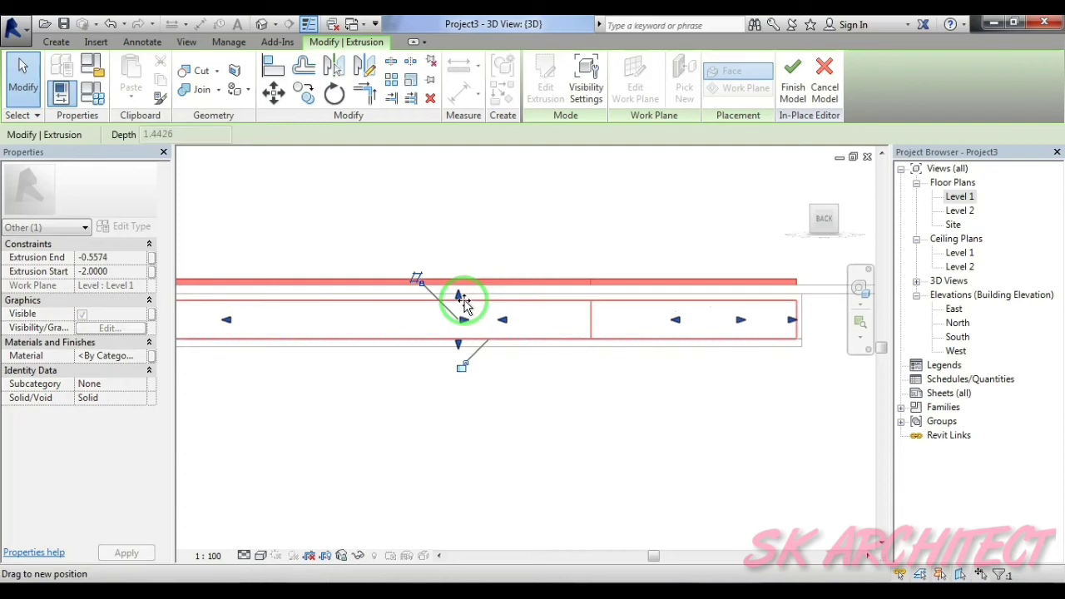
{"action": "left_click", "coordinate": [533, 231]}
{"action": "scroll", "coordinate": [490, 393], "scroll_direction": "down", "scroll_amount": 3}
{"action": "middle_click_drag", "start_coordinate": [490, 393], "coordinate": [506, 375], "text": "shift"}
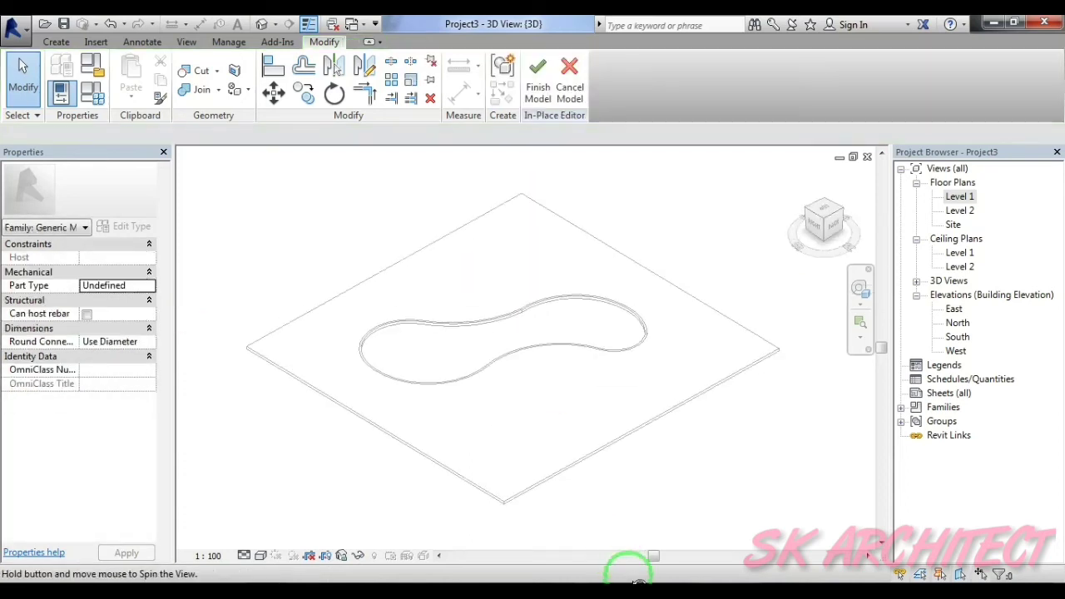
{"action": "left_click", "coordinate": [495, 374]}
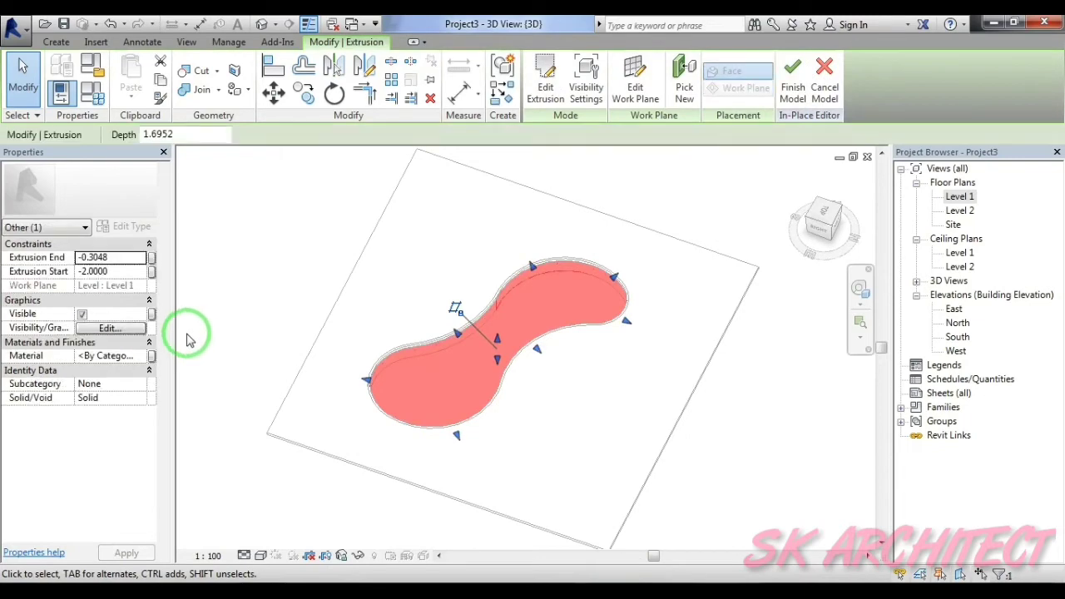
- Add Water from the material library and apply it to the pool extrusion
{"action": "left_click", "coordinate": [144, 359]}
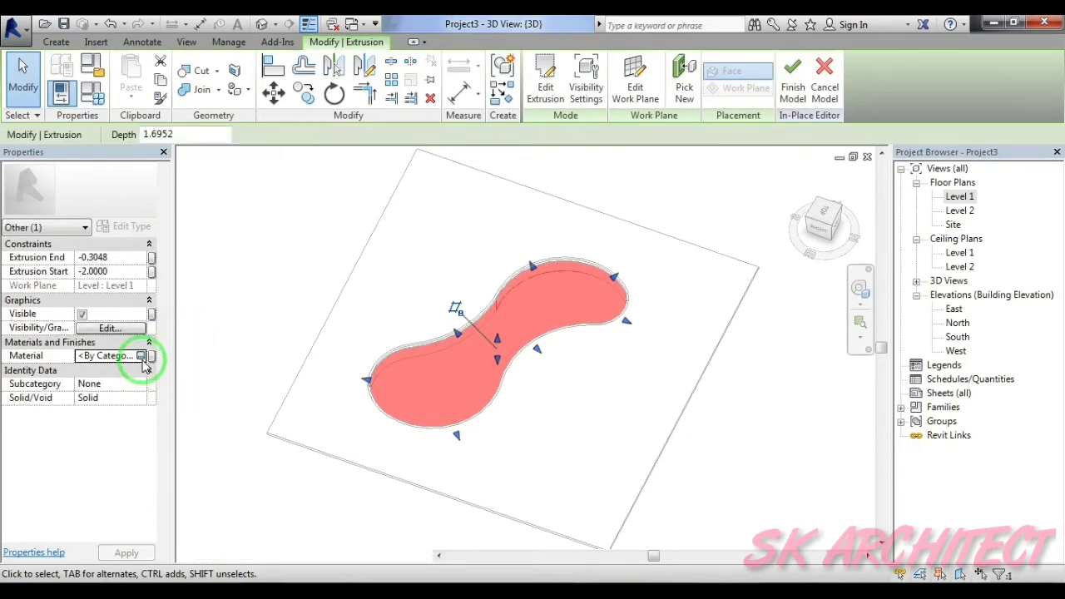
{"action": "left_click", "coordinate": [141, 356]}
{"action": "type", "text": "water"}
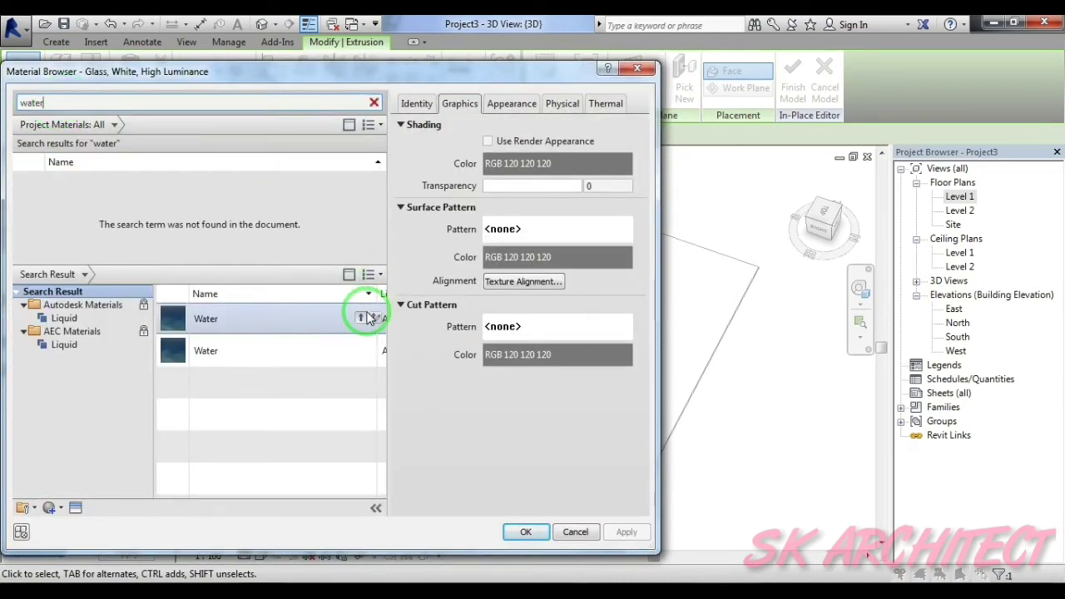
{"action": "left_click", "coordinate": [367, 319]}
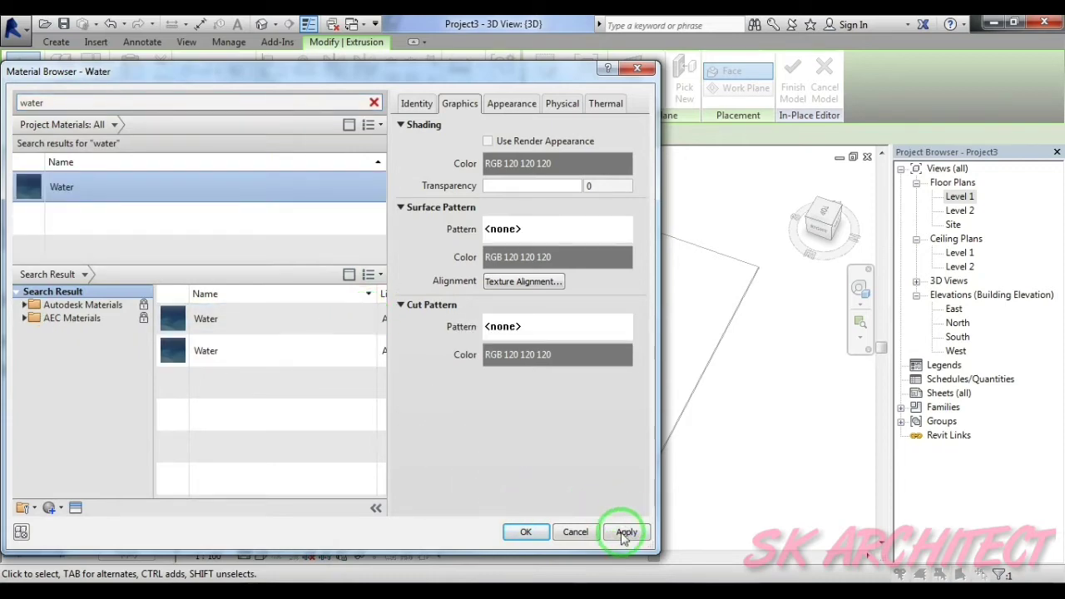
{"action": "left_click", "coordinate": [624, 535]}
{"action": "left_click", "coordinate": [538, 539]}
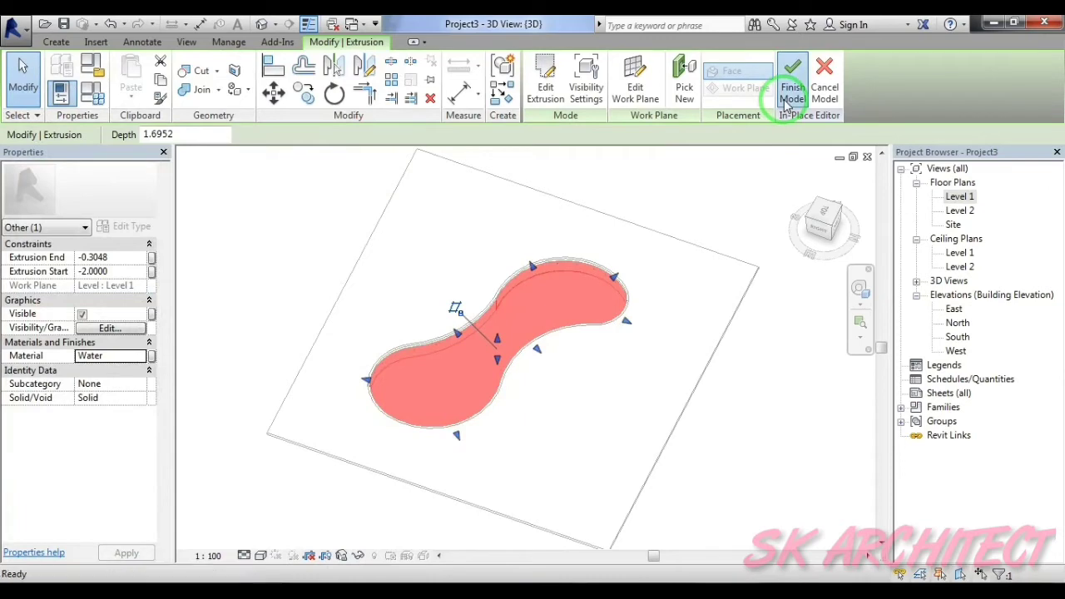
- Finish the in-place pool edit and open the floor slab's structure layer material
{"action": "middle_click_drag", "start_coordinate": [744, 225], "coordinate": [709, 231]}
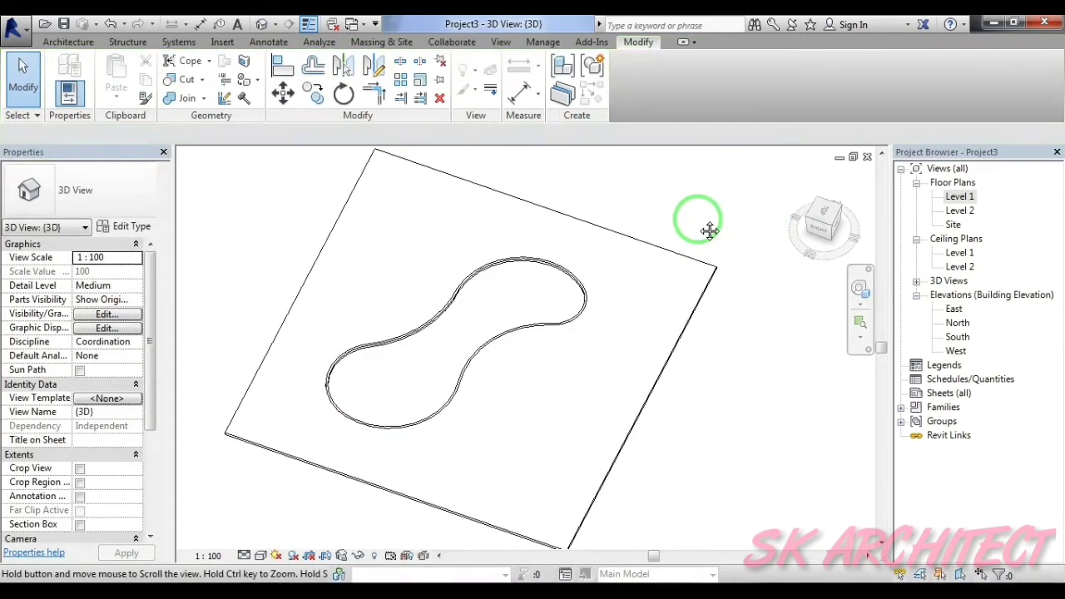
{"action": "left_click", "coordinate": [695, 293]}
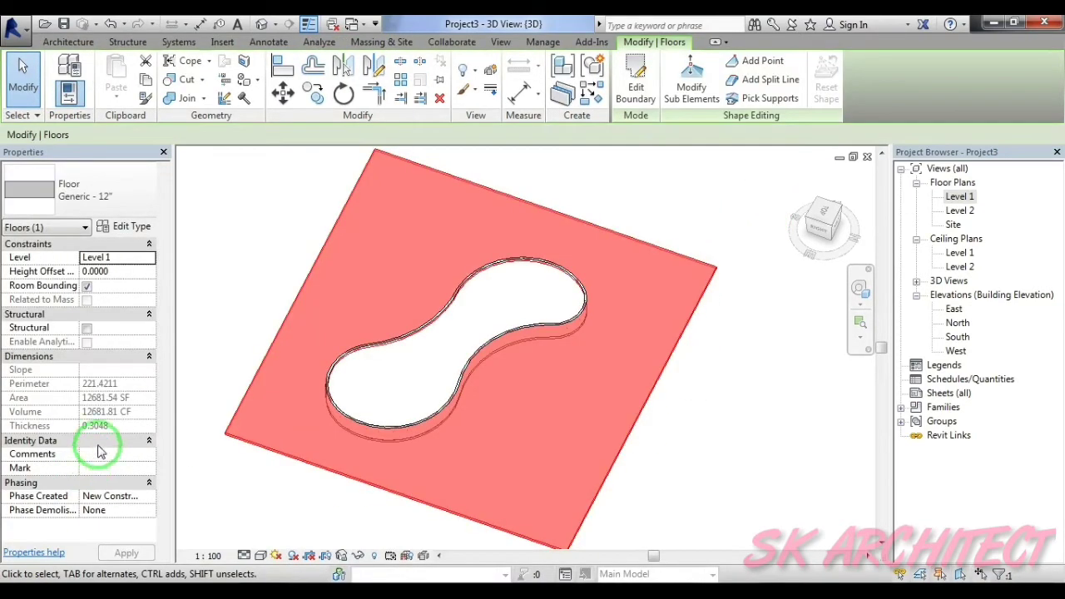
{"action": "left_click", "coordinate": [123, 234]}
{"action": "left_click", "coordinate": [335, 219]}
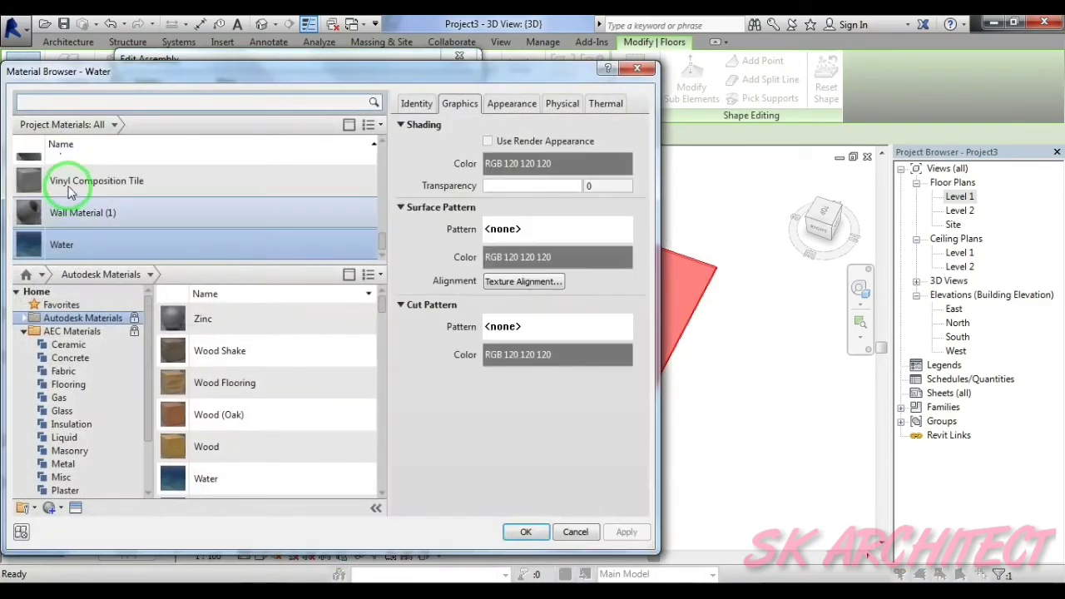
{"action": "left_click", "coordinate": [63, 103]}
{"action": "type", "text": "default"}
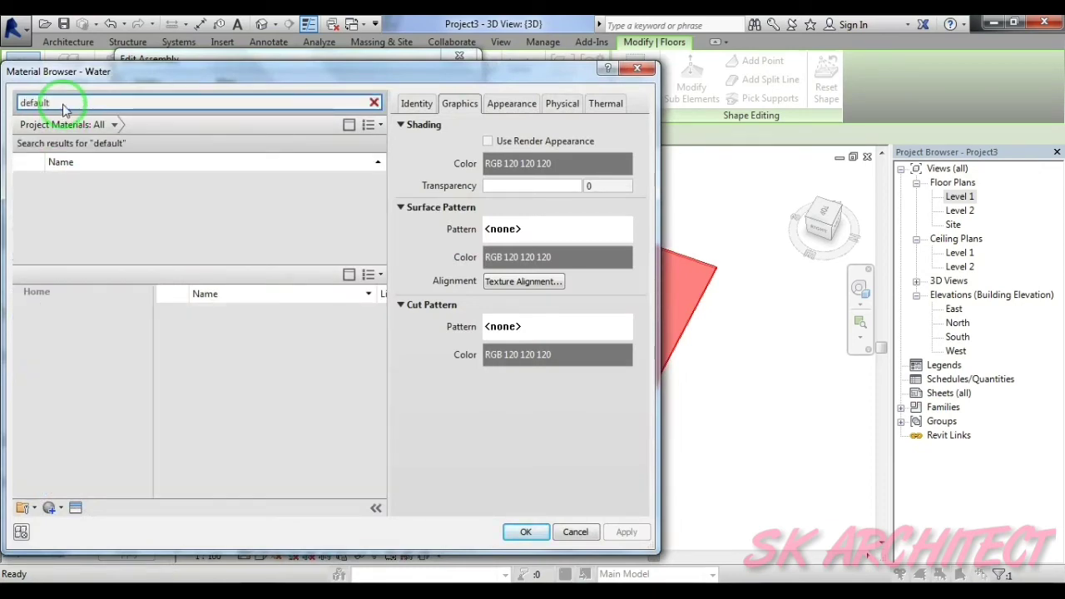
- Set the Default material's appearance colour to pure white (RGB 255 255 255)
{"action": "left_click", "coordinate": [131, 193]}
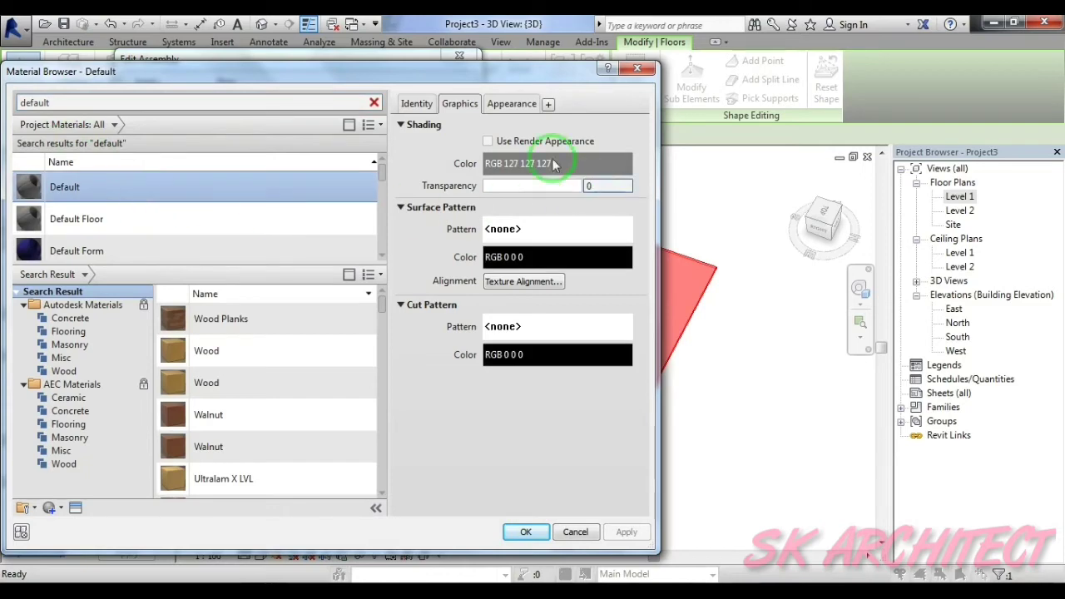
{"action": "left_click", "coordinate": [494, 108]}
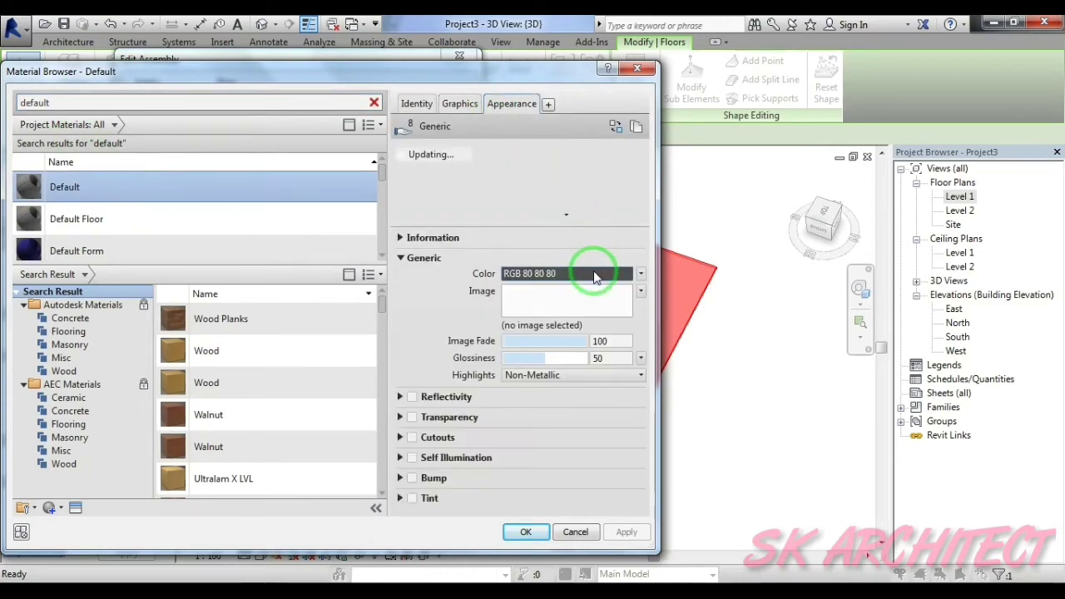
{"action": "left_click", "coordinate": [594, 274]}
{"action": "left_click_drag", "start_coordinate": [508, 292], "coordinate": [506, 193]}
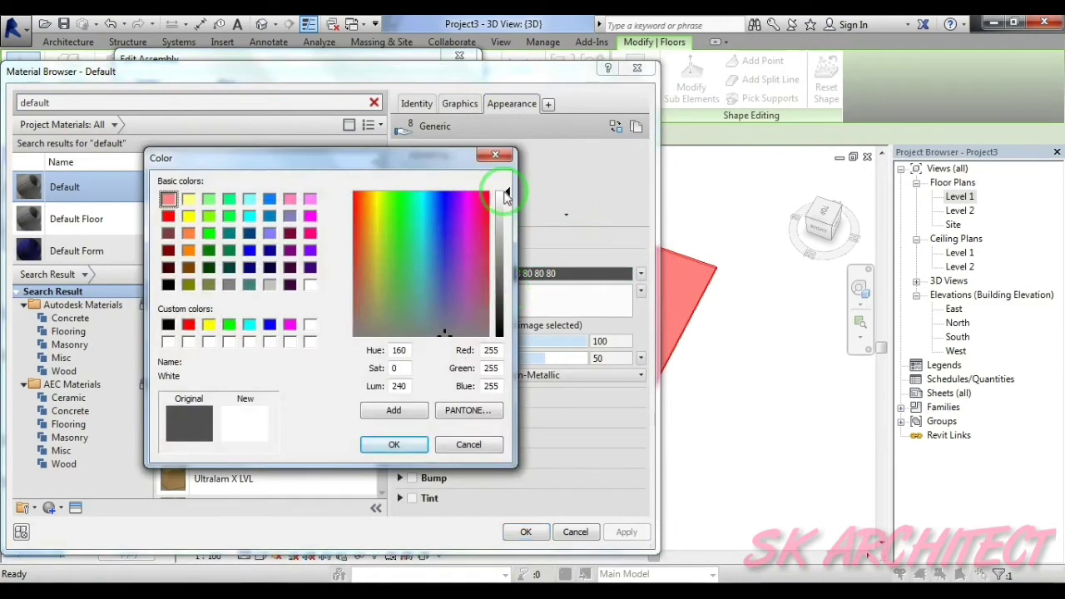
{"action": "left_click", "coordinate": [395, 446]}
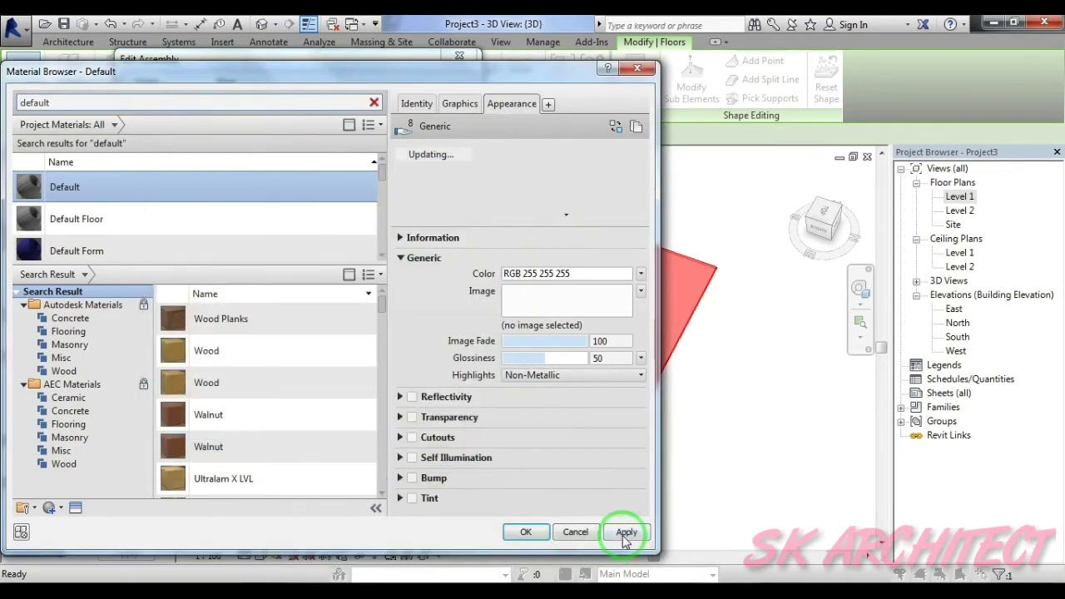
- Confirm the material, structure layers and floor type changes, then deselect the floor
{"action": "left_click", "coordinate": [539, 534]}
{"action": "left_click", "coordinate": [268, 489]}
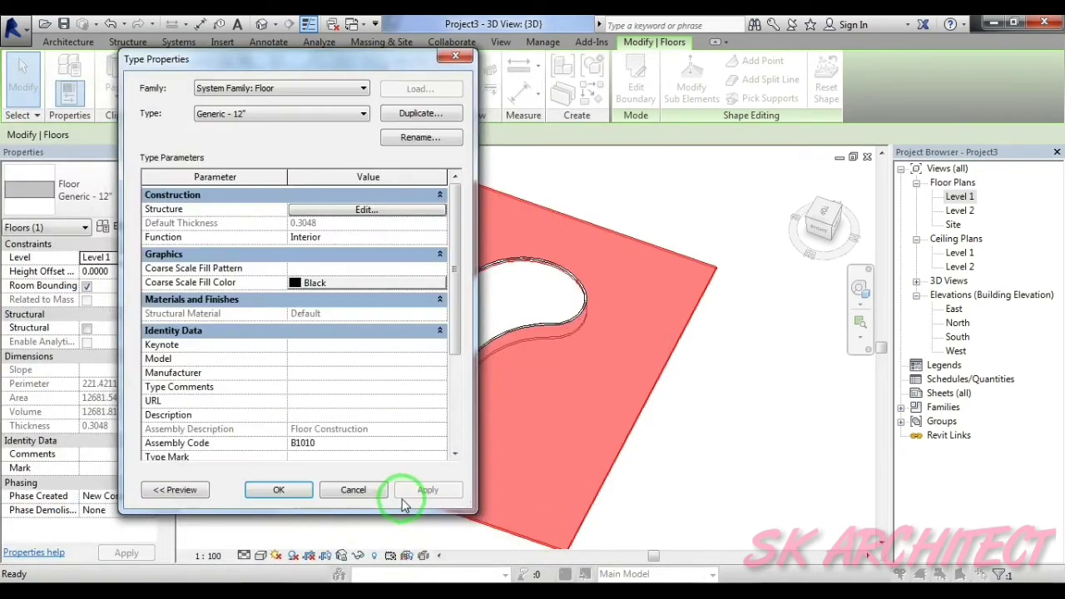
{"action": "left_click", "coordinate": [409, 496]}
{"action": "left_click", "coordinate": [291, 497]}
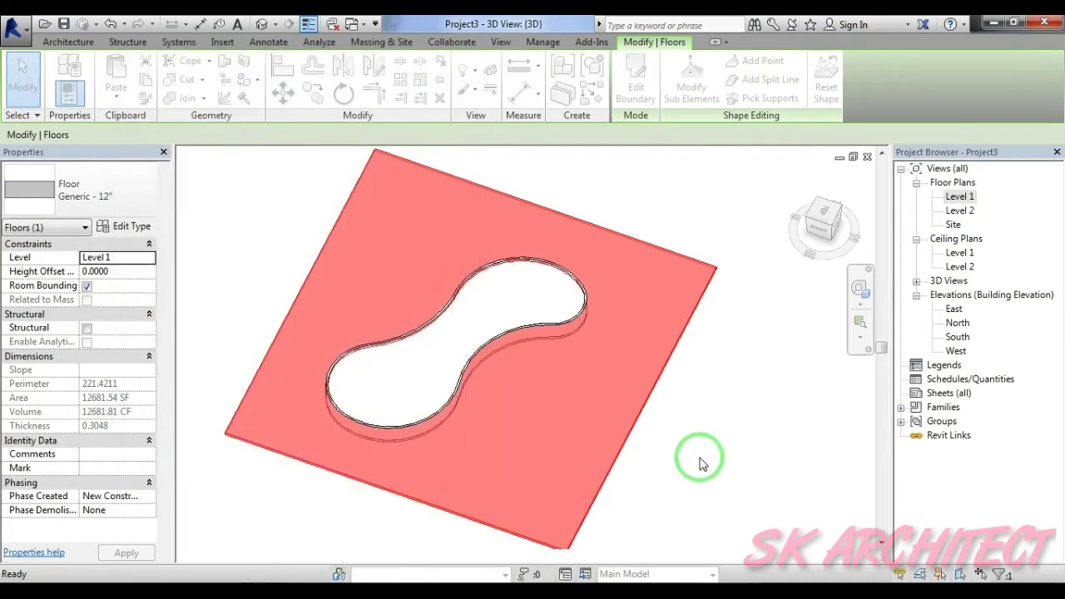
{"action": "left_click", "coordinate": [704, 458]}
{"action": "middle_click_drag", "start_coordinate": [715, 469], "coordinate": [706, 463]}
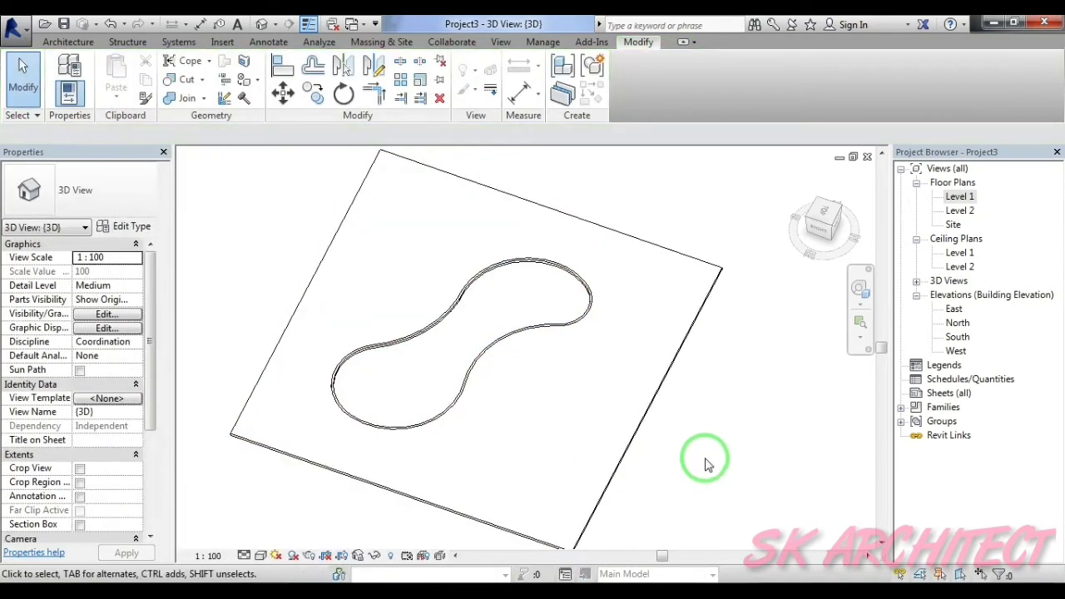
{"action": "left_click", "coordinate": [261, 555]}
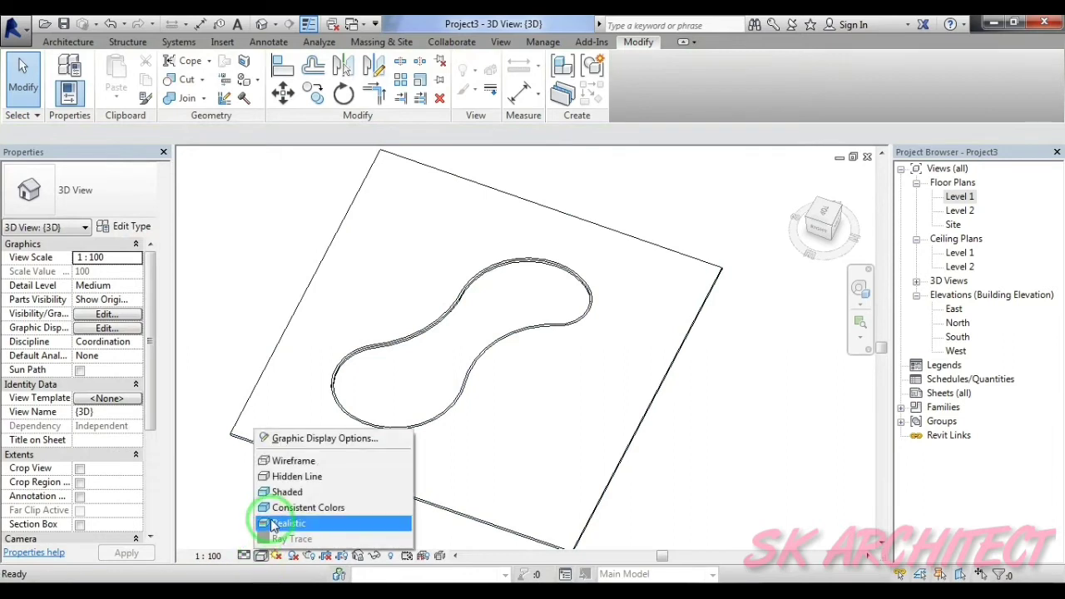
{"action": "left_click", "coordinate": [275, 508]}
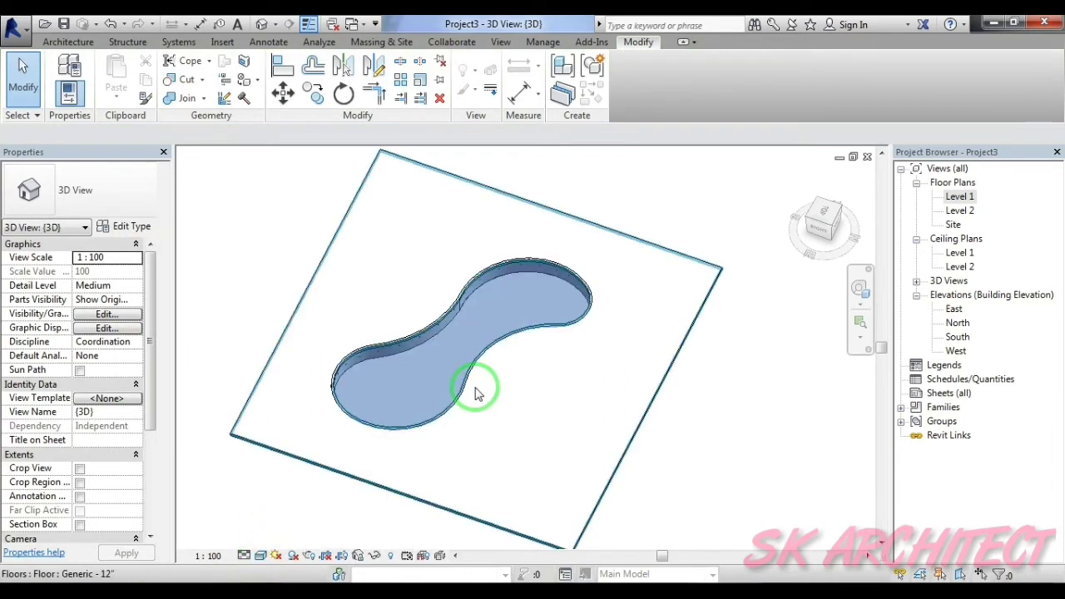
{"action": "left_click", "coordinate": [263, 556]}
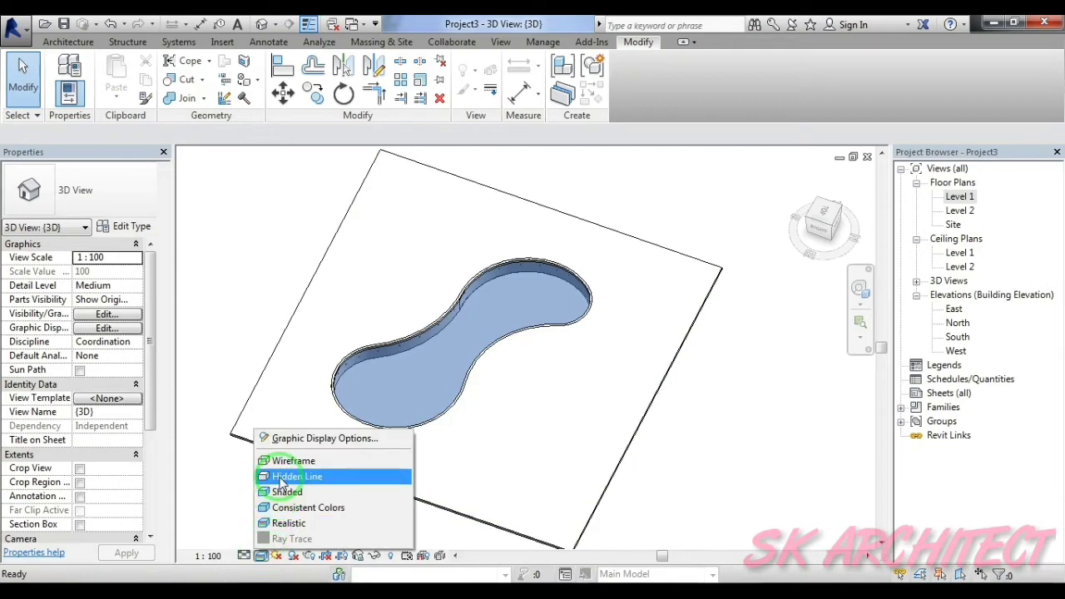
{"action": "left_click", "coordinate": [283, 477]}
- Open the Level 2 floor plan
{"action": "double_click", "coordinate": [964, 211]}
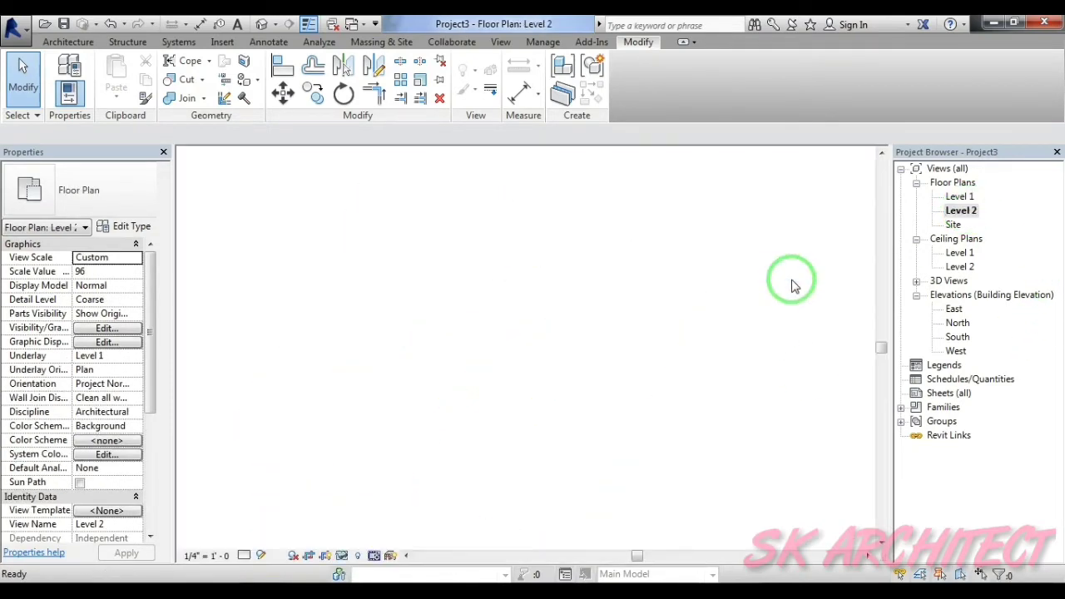
{"action": "scroll", "coordinate": [736, 406], "scroll_direction": "down", "scroll_amount": 1}
{"action": "scroll", "coordinate": [692, 404], "scroll_direction": "up", "scroll_amount": 1}
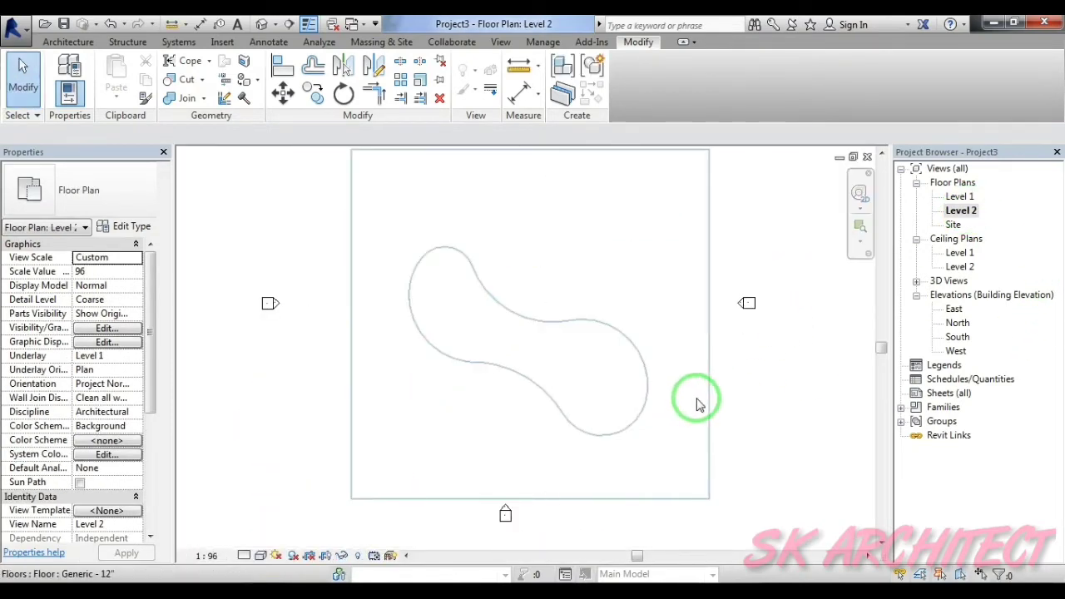
- Place a perspective camera at the plan's upper right, targeting a point below the pool
{"action": "left_click", "coordinate": [274, 29]}
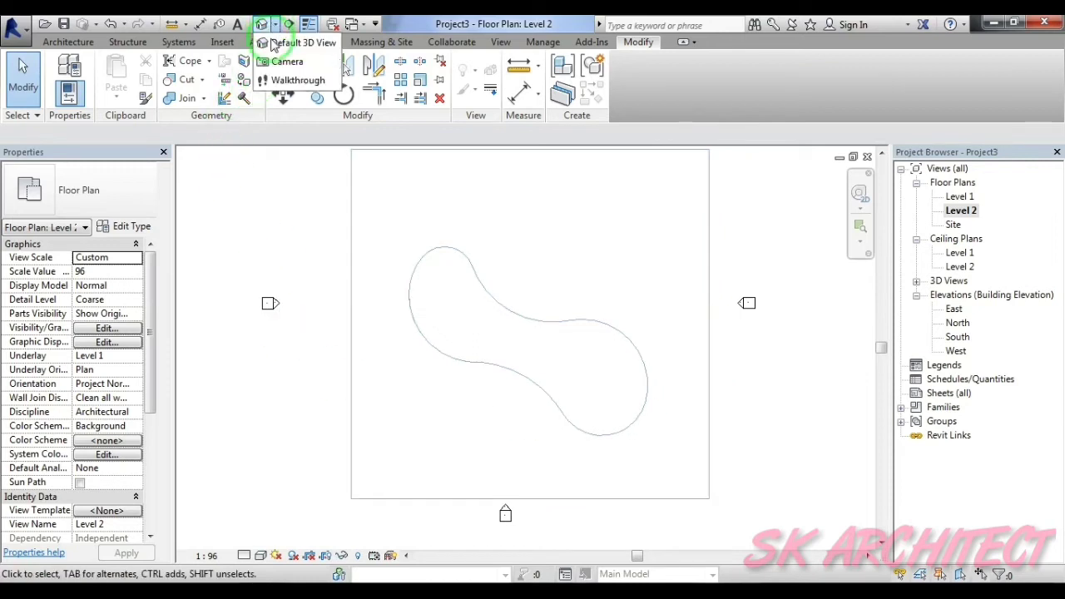
{"action": "left_click", "coordinate": [287, 62]}
{"action": "left_click", "coordinate": [643, 460]}
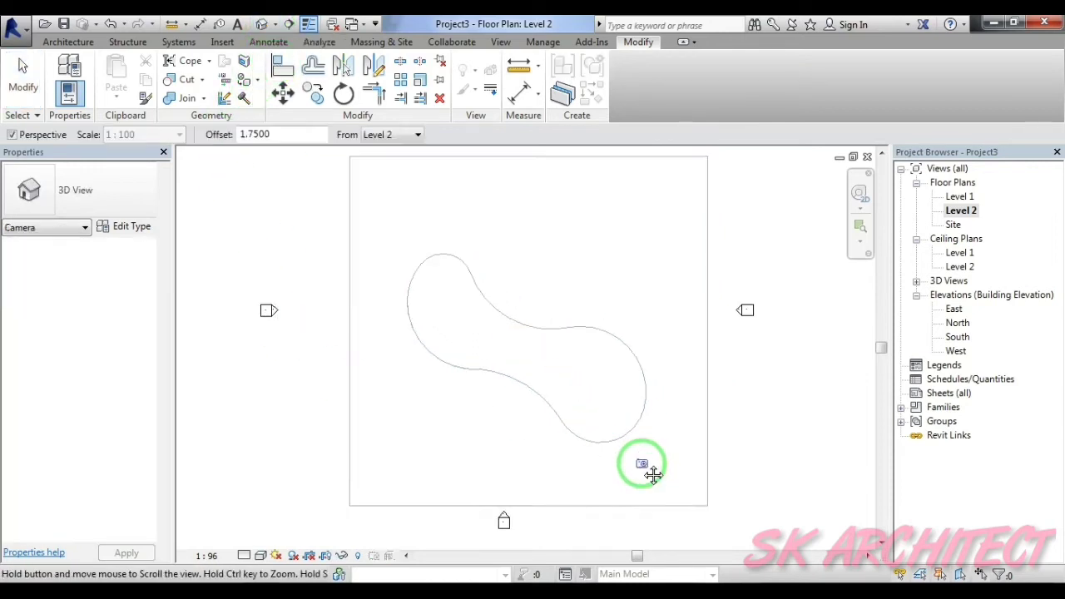
{"action": "scroll", "coordinate": [643, 468], "scroll_direction": "down", "scroll_amount": 1}
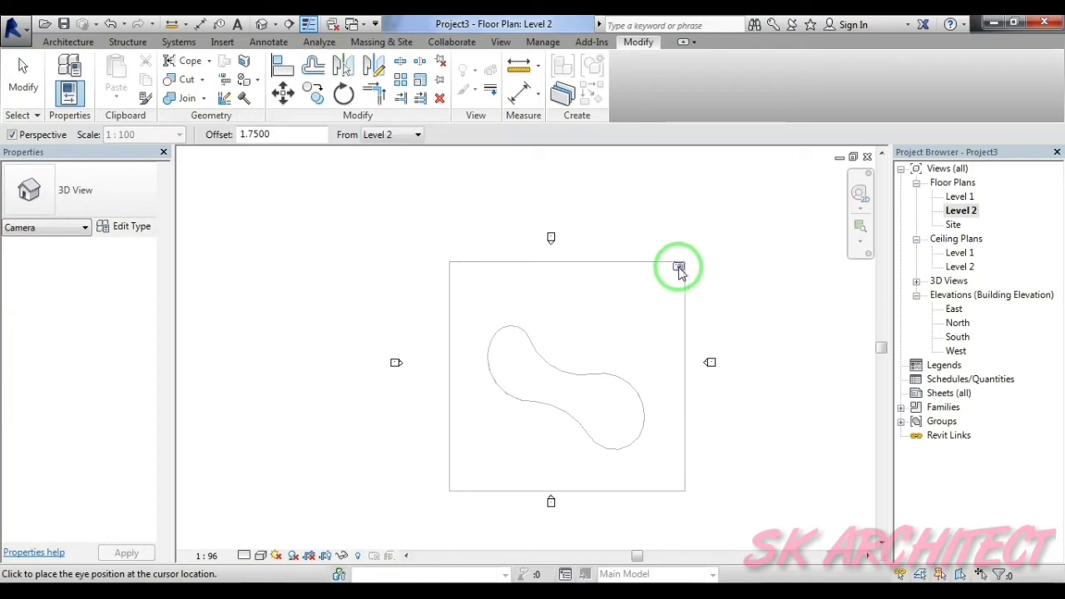
{"action": "left_click", "coordinate": [676, 274]}
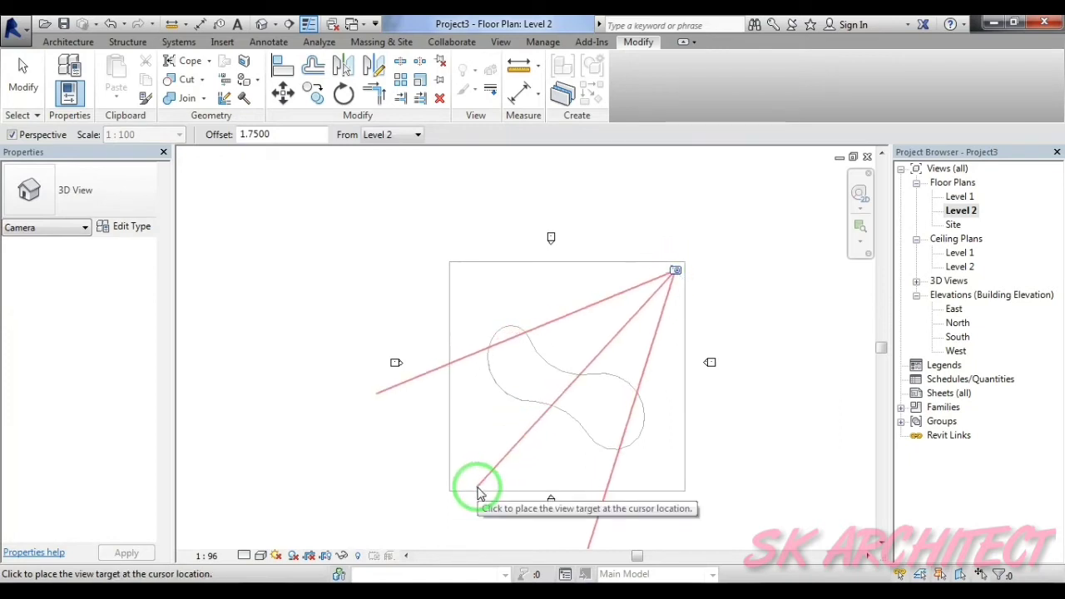
{"action": "left_click", "coordinate": [478, 489]}
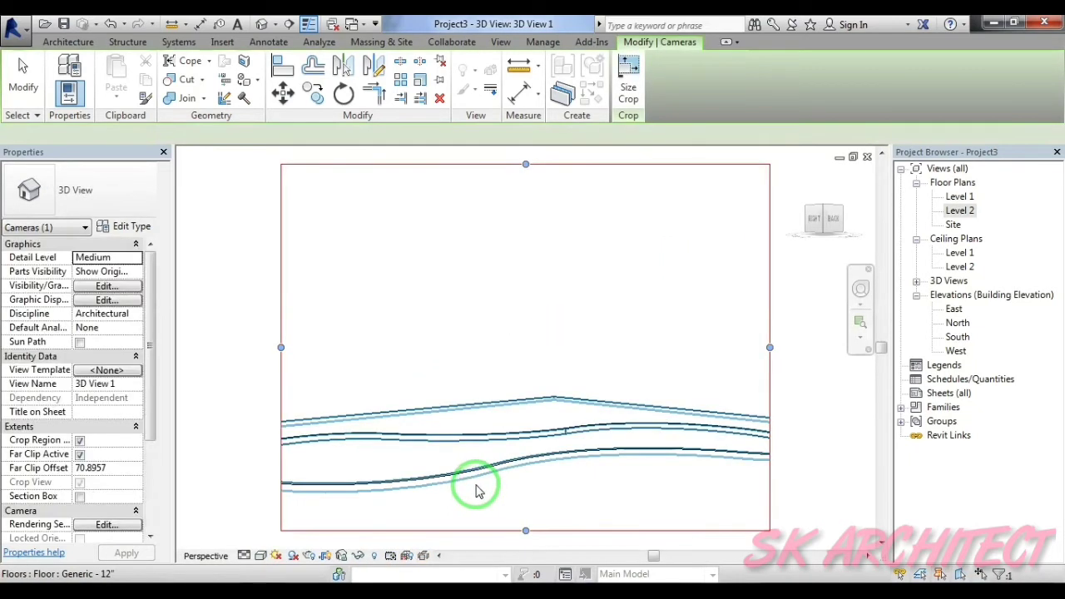
- Shift and orbit the camera view, then pull the crop frame's bottom edge downward
{"action": "mouse_move", "coordinate": [478, 489]}
{"action": "middle_mouse_down"}
{"action": "mouse_move", "coordinate": [454, 299]}
{"action": "mouse_move", "coordinate": [566, 395]}
{"action": "mouse_move", "coordinate": [563, 424]}
{"action": "mouse_move", "coordinate": [554, 357]}
{"action": "mouse_move", "coordinate": [561, 440]}
{"action": "middle_mouse_up"}
{"action": "mouse_move", "coordinate": [545, 380]}
{"action": "middle_mouse_down"}
{"action": "mouse_move", "coordinate": [504, 275]}
{"action": "mouse_move", "coordinate": [563, 356]}
{"action": "mouse_move", "coordinate": [542, 321]}
{"action": "mouse_move", "coordinate": [507, 322]}
{"action": "mouse_move", "coordinate": [542, 428]}
{"action": "mouse_move", "coordinate": [532, 434]}
{"action": "middle_mouse_up"}
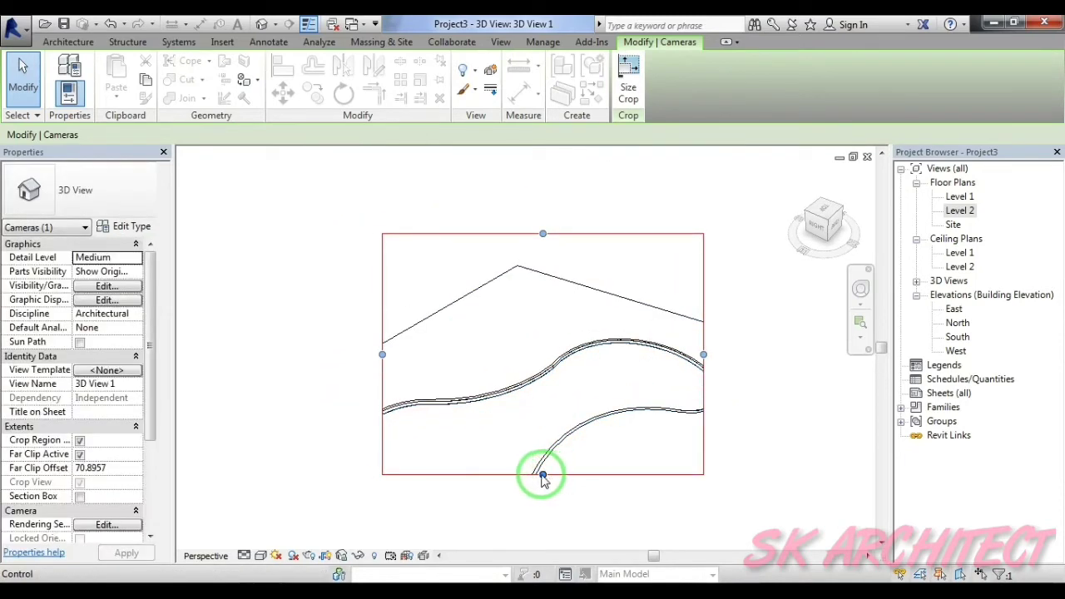
{"action": "left_click_drag", "start_coordinate": [542, 480], "coordinate": [542, 539]}
{"action": "mouse_move", "coordinate": [524, 442]}
{"action": "middle_mouse_down"}
{"action": "mouse_move", "coordinate": [532, 263]}
{"action": "mouse_move", "coordinate": [488, 297]}
{"action": "middle_mouse_up"}
{"action": "left_click_drag", "start_coordinate": [533, 341], "coordinate": [535, 399]}
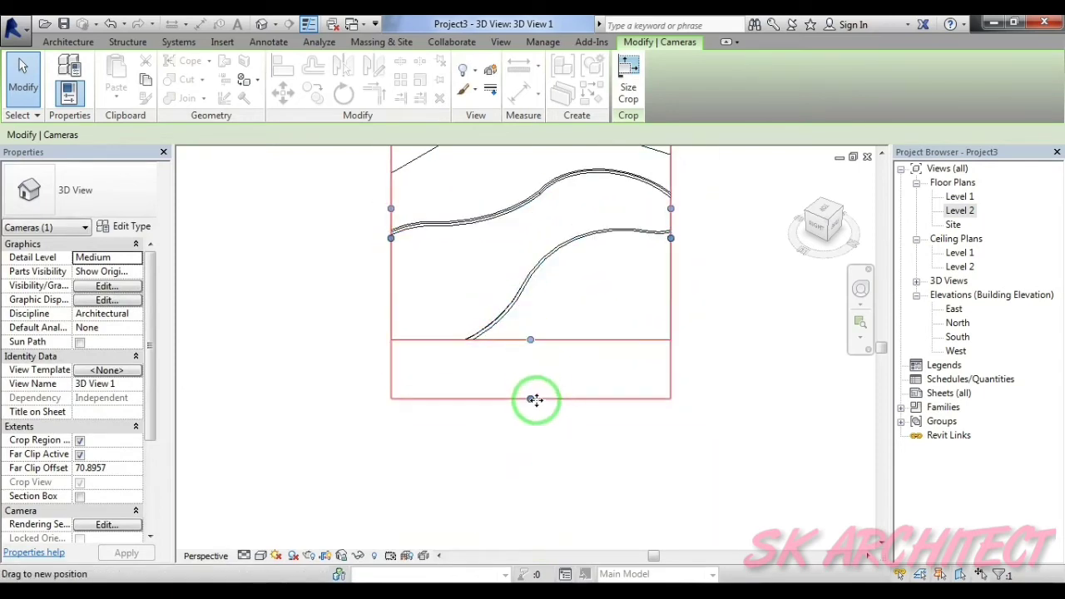
- Widen the crop frame left and right and lower its top edge to frame the pool
{"action": "left_click_drag", "start_coordinate": [391, 238], "coordinate": [307, 256]}
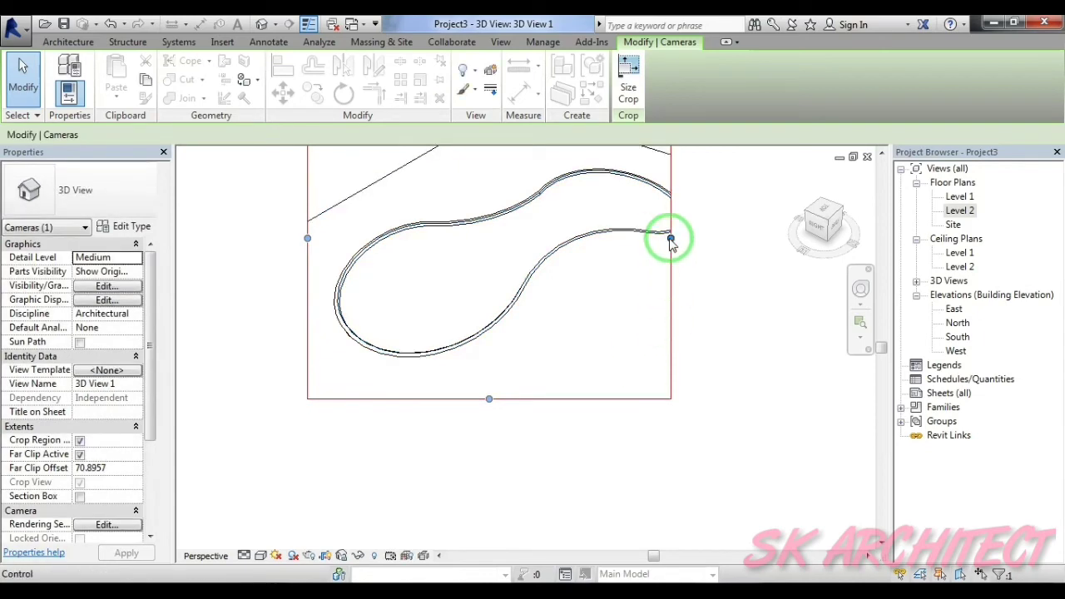
{"action": "left_click_drag", "start_coordinate": [671, 239], "coordinate": [741, 241]}
{"action": "middle_click_drag", "start_coordinate": [577, 278], "coordinate": [607, 364]}
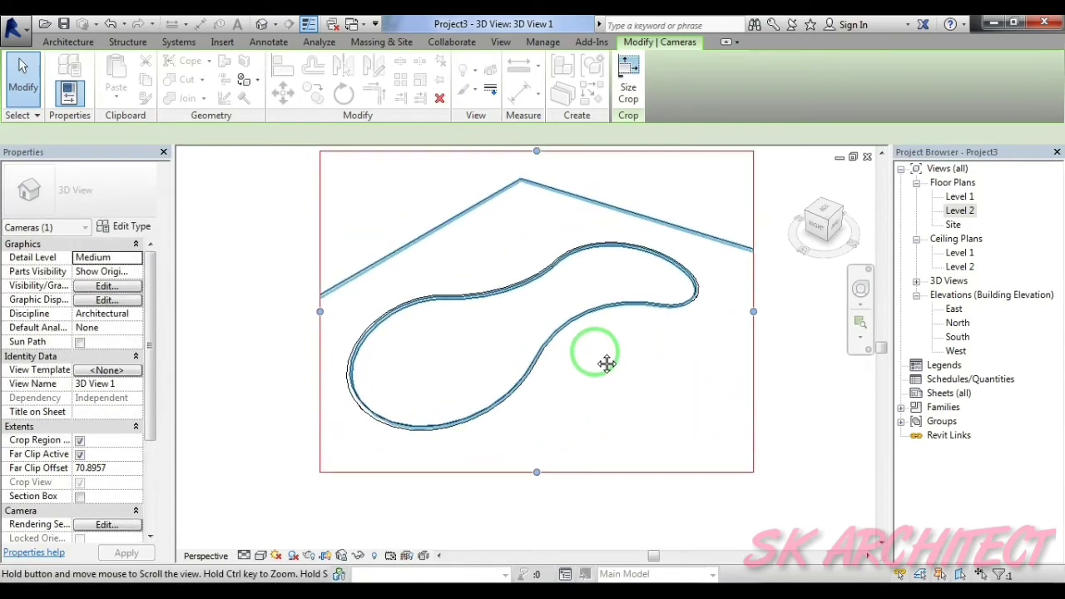
{"action": "scroll", "coordinate": [530, 229], "scroll_direction": "down", "scroll_amount": 2}
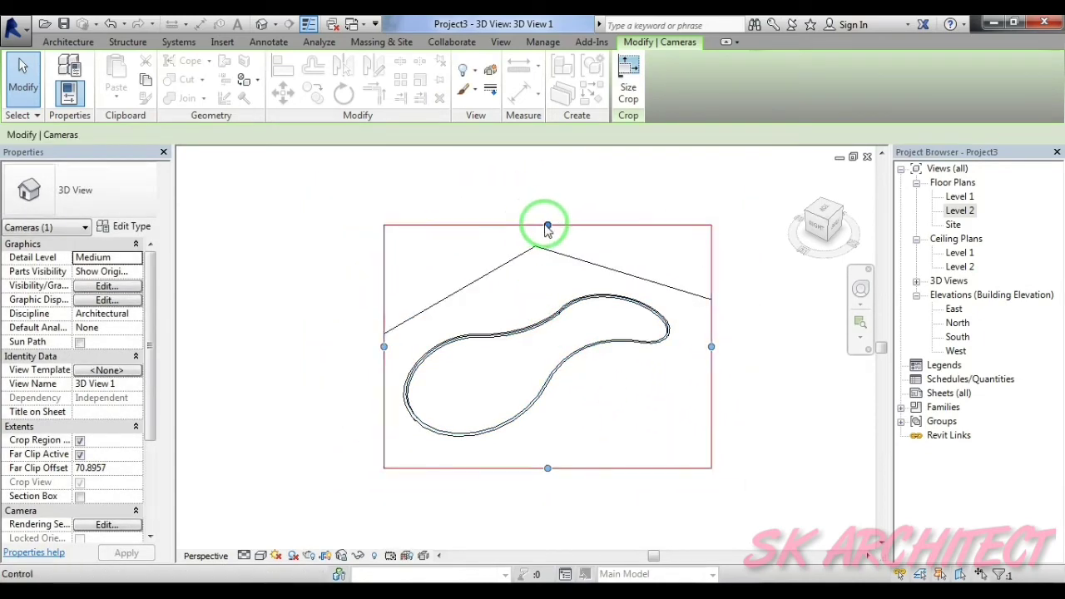
{"action": "left_click_drag", "start_coordinate": [547, 226], "coordinate": [549, 251]}
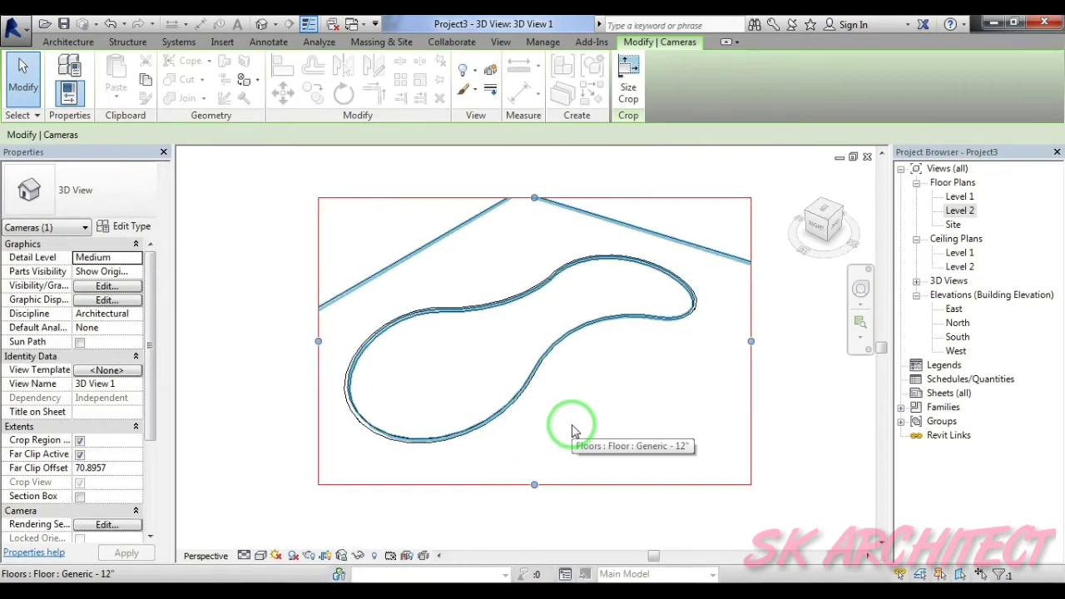
{"action": "mouse_move", "coordinate": [571, 432]}
{"action": "middle_mouse_down", "text": "shift"}
{"action": "mouse_move", "coordinate": [519, 438]}
{"action": "mouse_move", "coordinate": [536, 461]}
{"action": "middle_mouse_up", "text": "shift"}
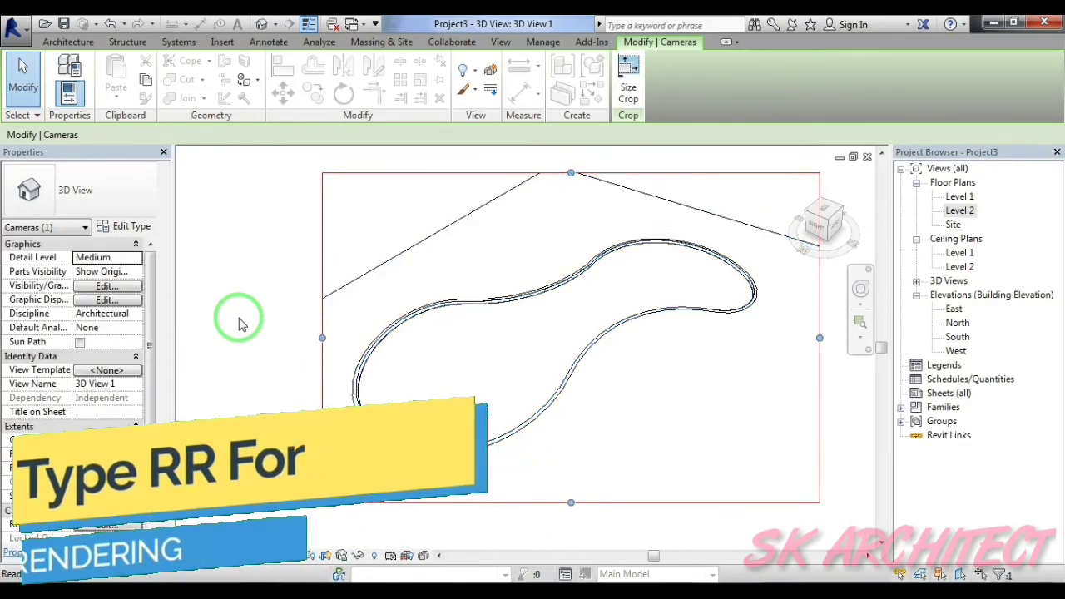
- Use RR to set render Quality to High, Sun Setting to Still, and lighting to Exterior: Sun and Artificial
{"action": "key", "text": "r"}
{"action": "key", "text": "r"}
{"action": "left_click", "coordinate": [127, 89]}
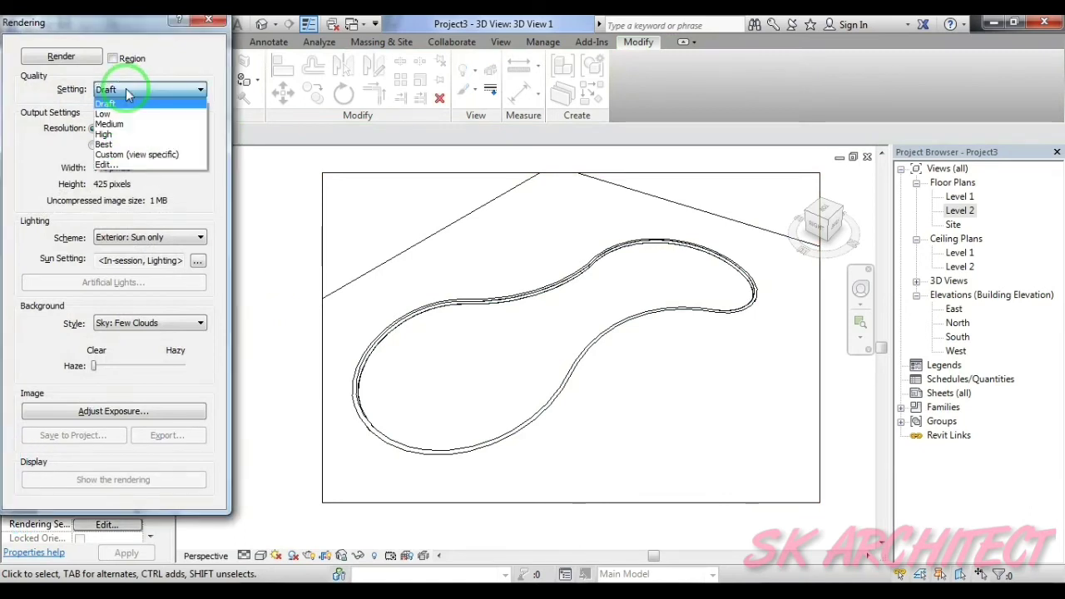
{"action": "left_click", "coordinate": [122, 135]}
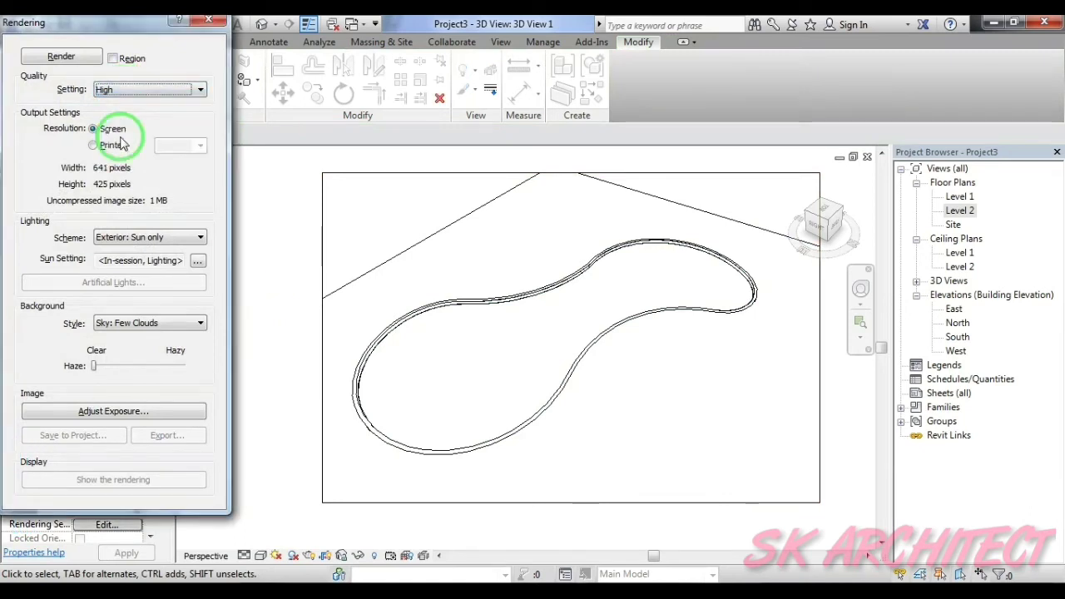
{"action": "left_click", "coordinate": [200, 264]}
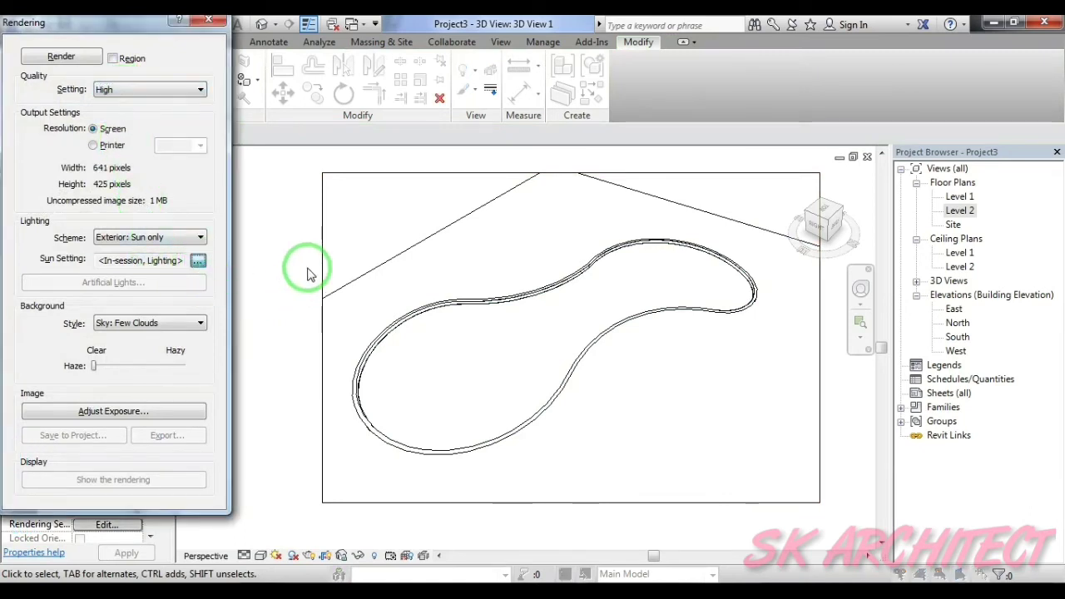
{"action": "left_click", "coordinate": [315, 208]}
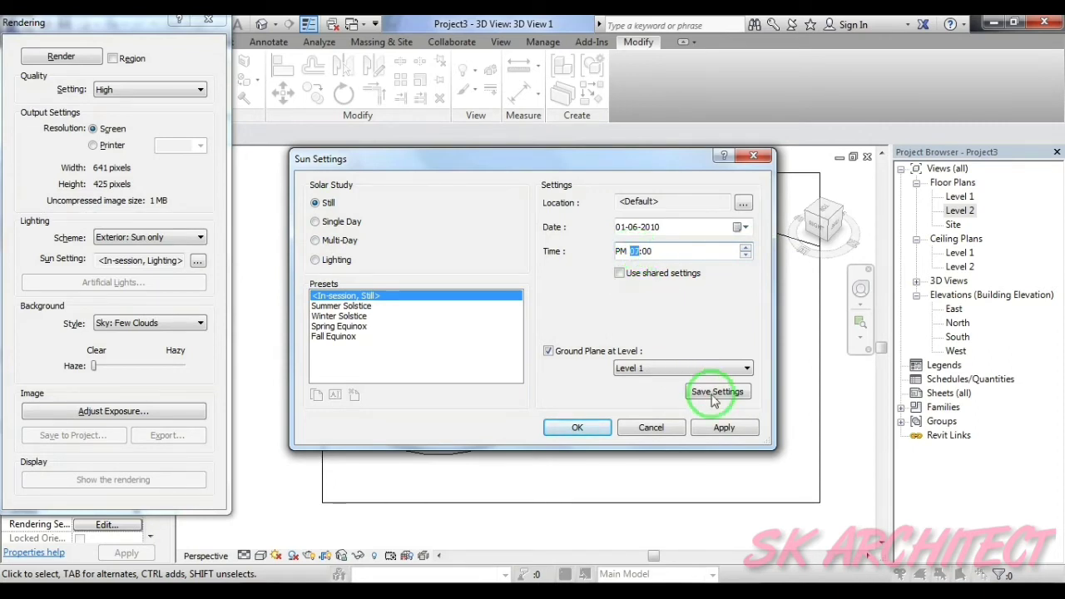
{"action": "left_click", "coordinate": [578, 428]}
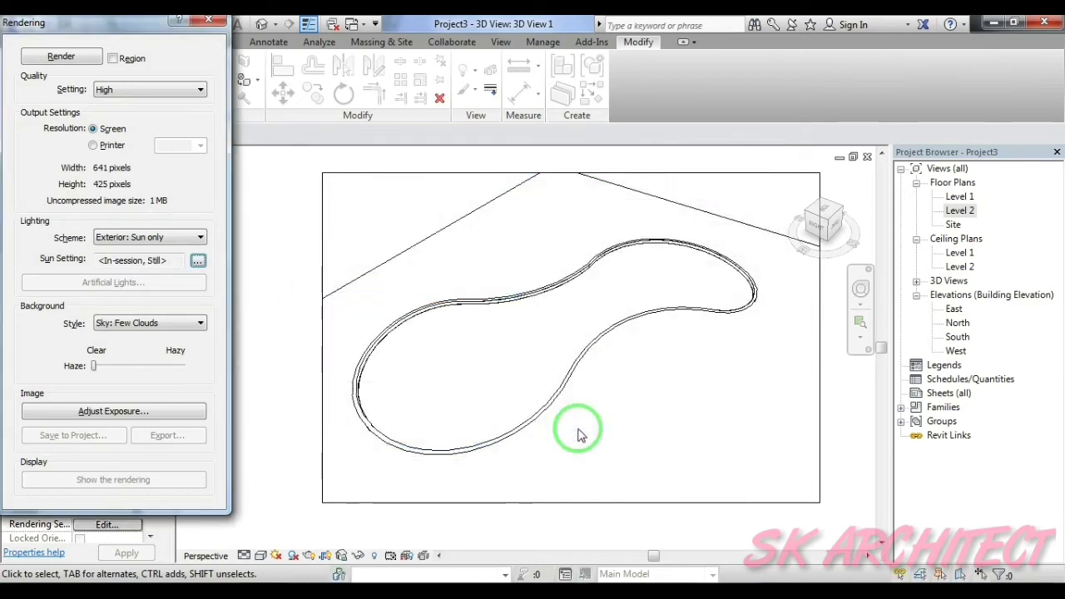
{"action": "left_click", "coordinate": [137, 240]}
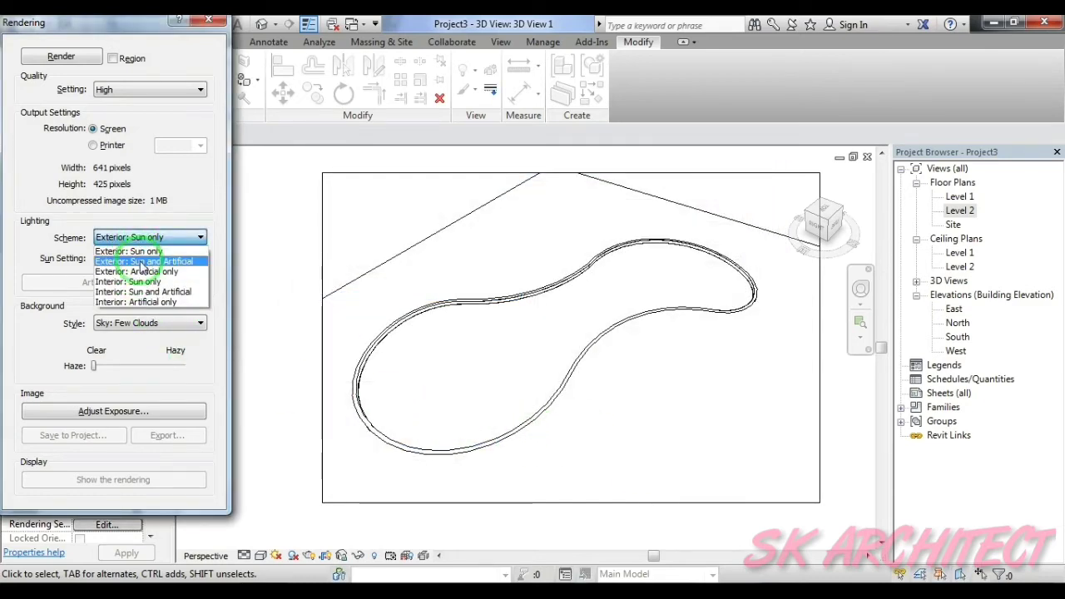
{"action": "left_click", "coordinate": [141, 261]}
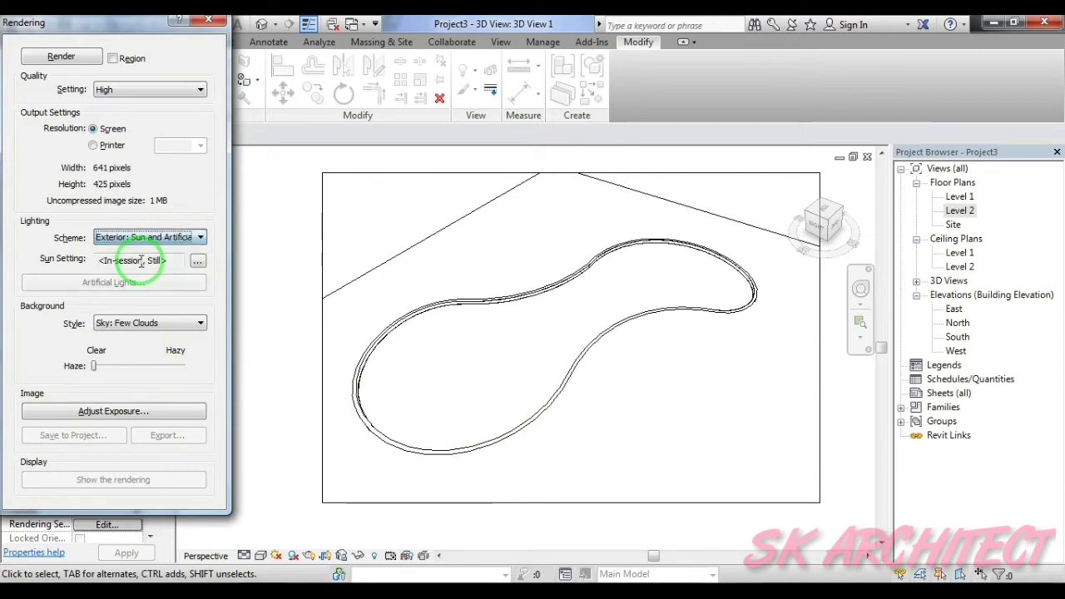
- Render 3D View 1 and wait for the dark night image to finish
{"action": "left_click", "coordinate": [52, 59]}
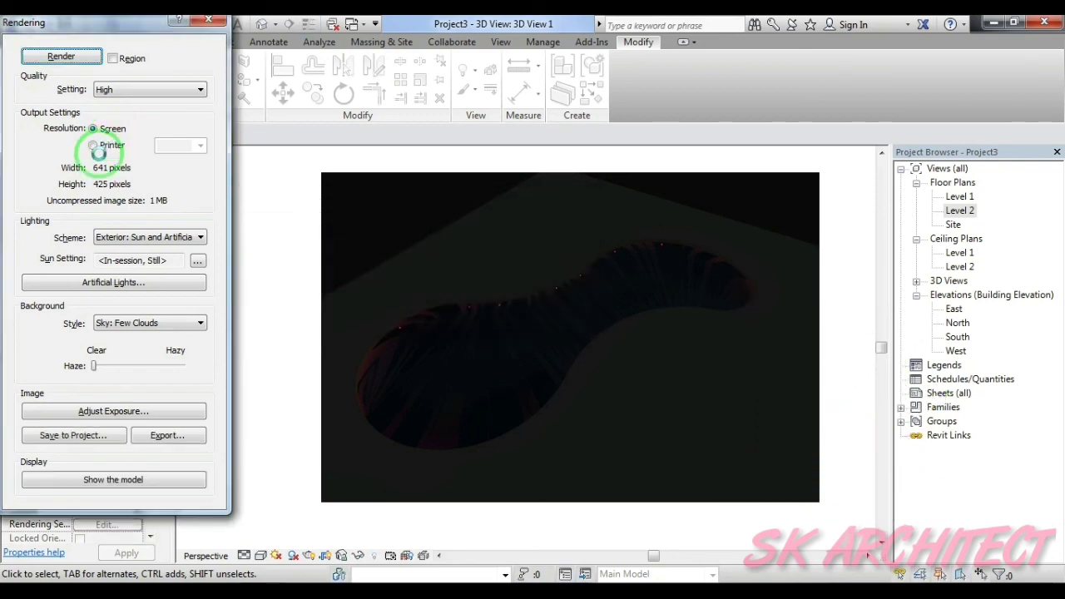
- Lower the render's exposure value to 9.53 and apply it
{"action": "left_click", "coordinate": [122, 420]}
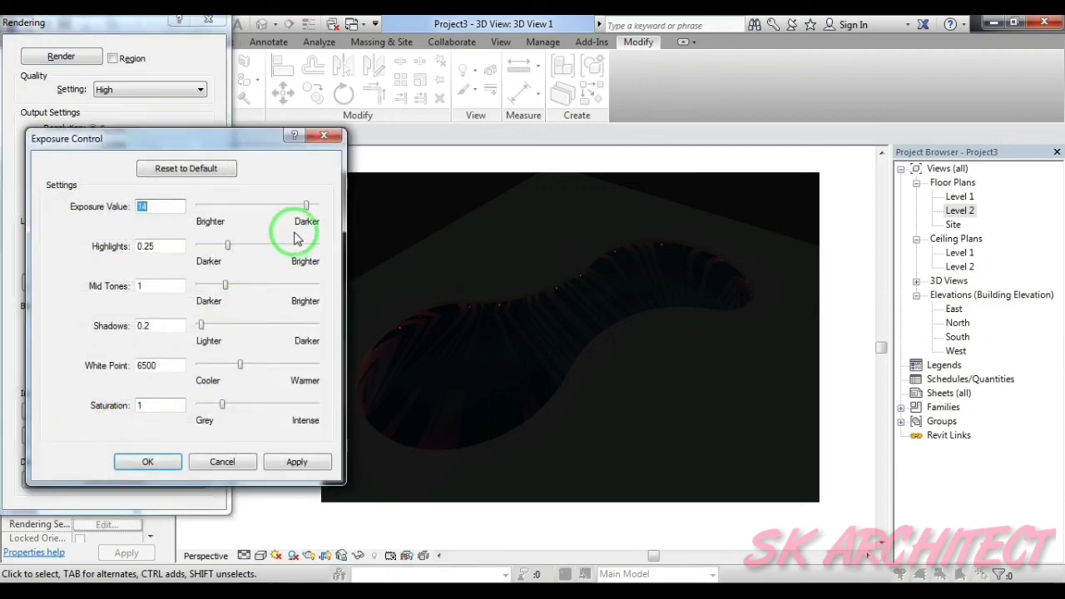
{"action": "left_click_drag", "start_coordinate": [306, 207], "coordinate": [287, 213]}
{"action": "left_click", "coordinate": [293, 464]}
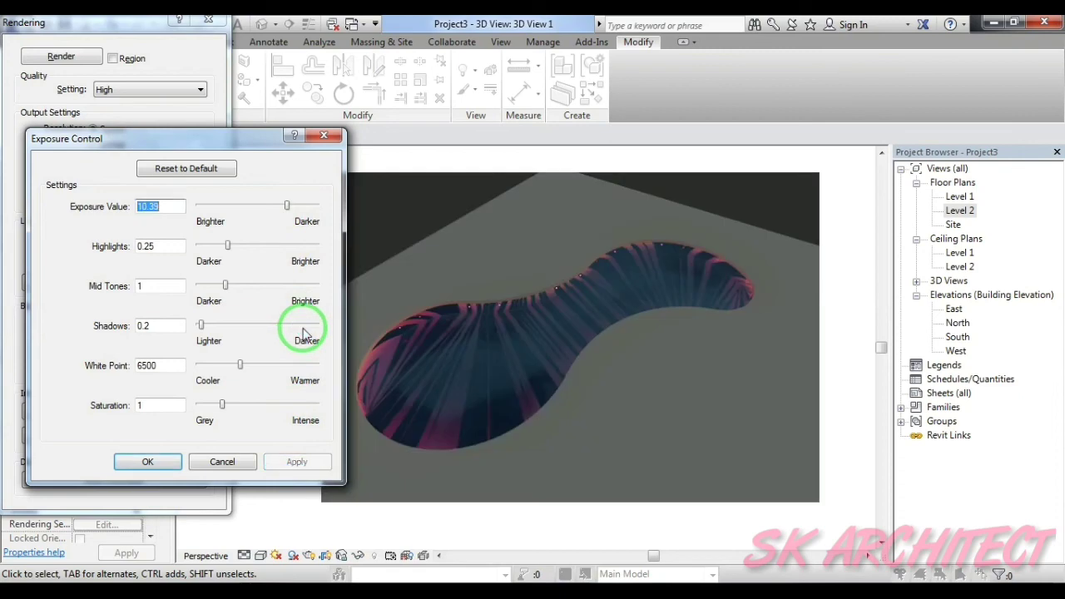
{"action": "left_click", "coordinate": [287, 208]}
{"action": "left_click_drag", "start_coordinate": [287, 208], "coordinate": [282, 208]}
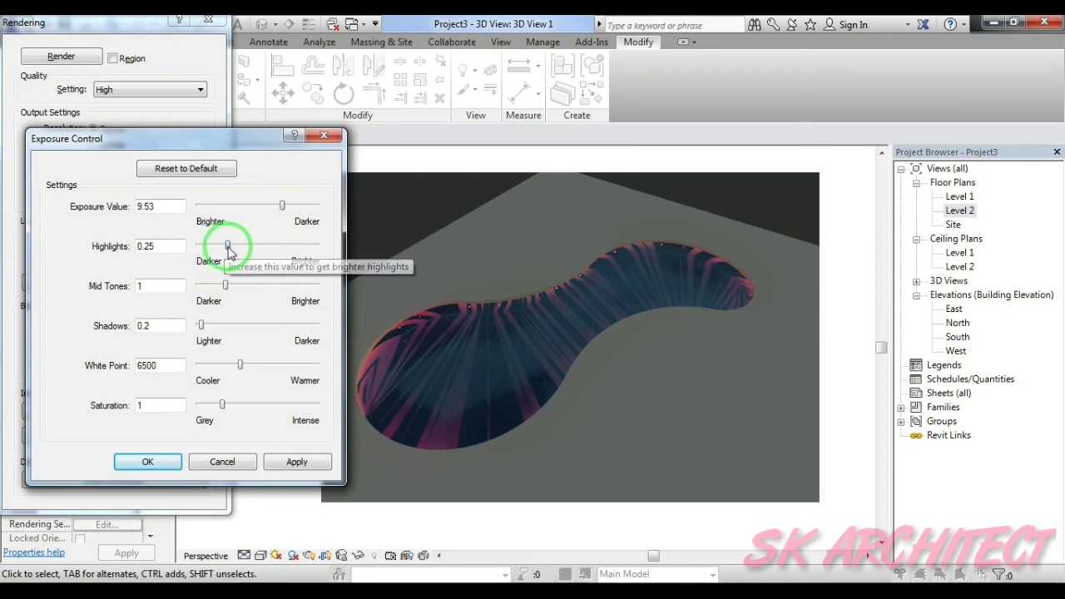
- Raise highlights, slightly darken mid tones, raise shadows to 1.2, warm the white point, and apply
{"action": "left_click_drag", "start_coordinate": [227, 247], "coordinate": [306, 276]}
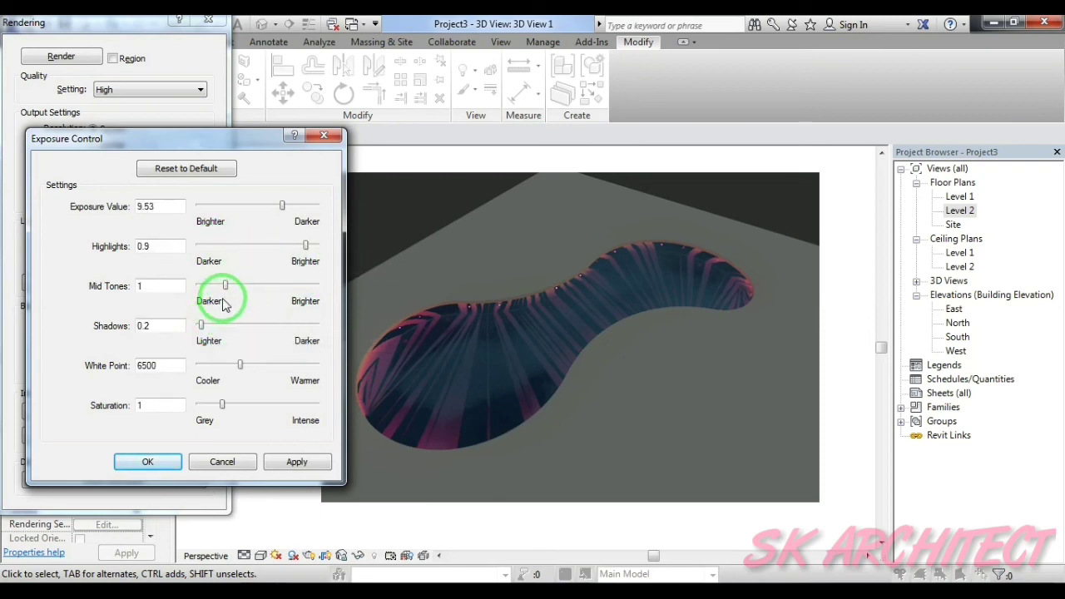
{"action": "left_click_drag", "start_coordinate": [227, 287], "coordinate": [220, 295]}
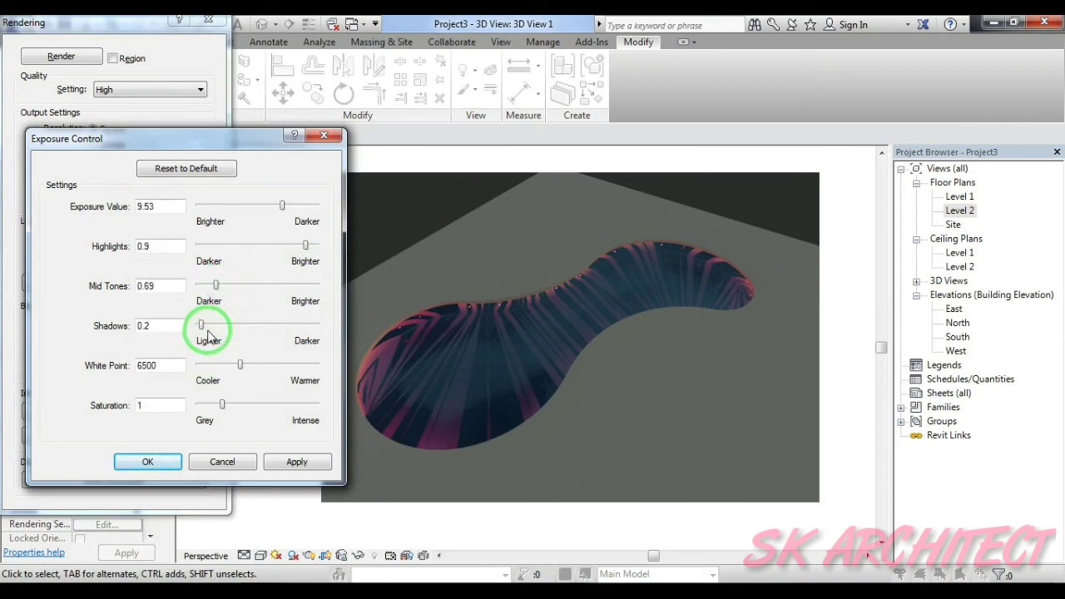
{"action": "left_click_drag", "start_coordinate": [200, 325], "coordinate": [231, 326]}
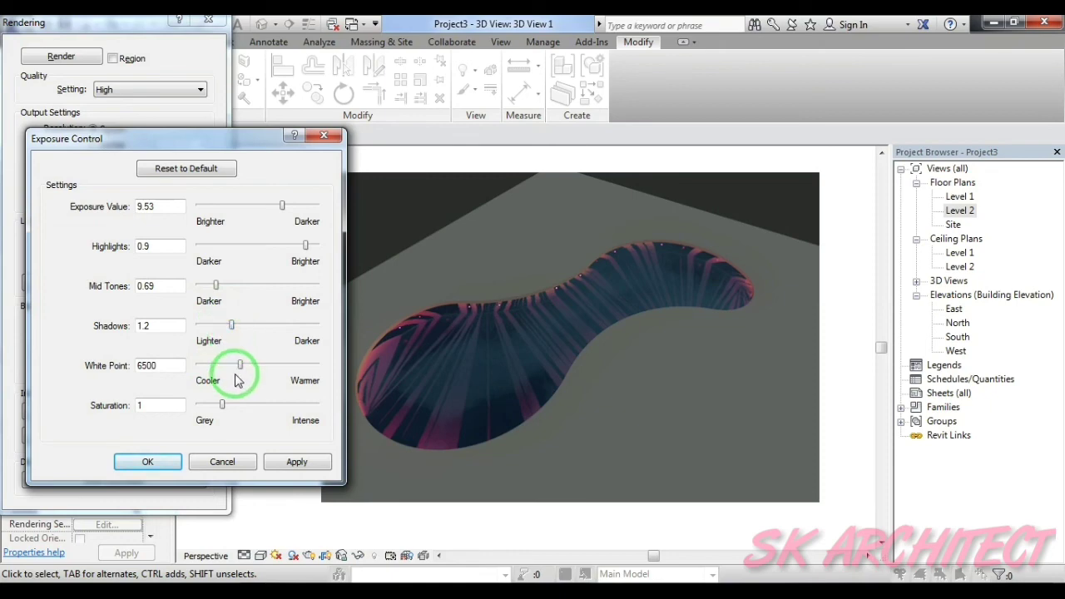
{"action": "mouse_move", "coordinate": [242, 372]}
{"action": "left_mouse_down"}
{"action": "mouse_move", "coordinate": [263, 381]}
{"action": "mouse_move", "coordinate": [252, 407]}
{"action": "left_mouse_up"}
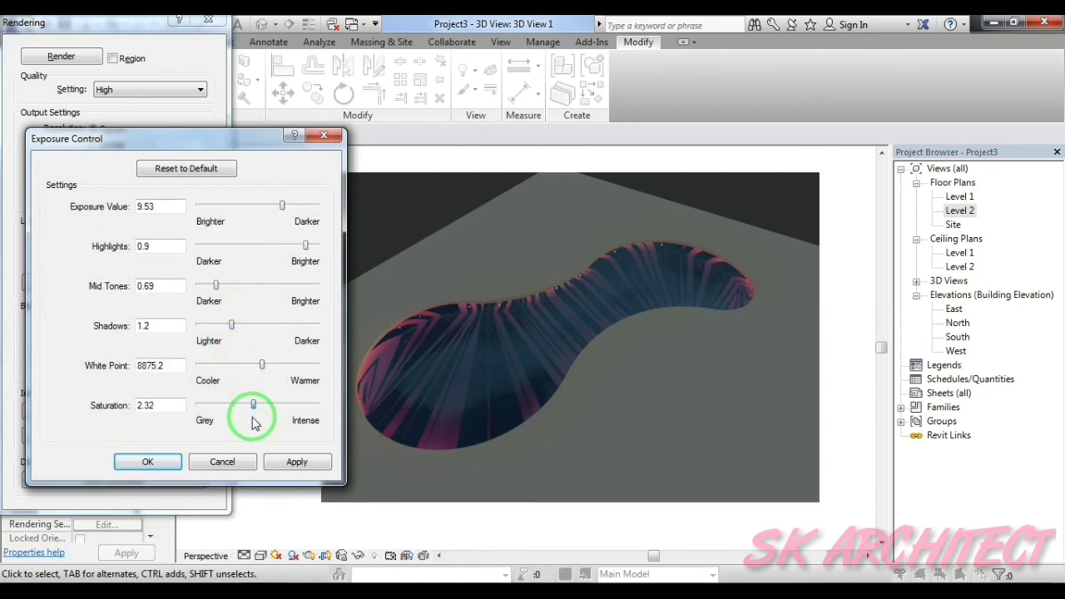
{"action": "left_click", "coordinate": [267, 456]}
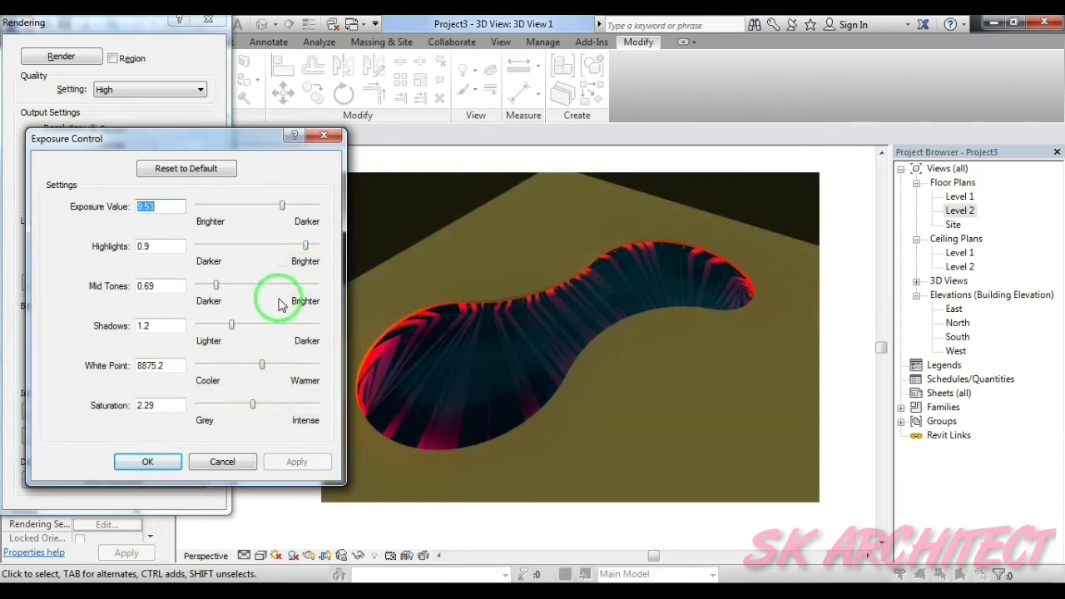
- Ease shadows back to 1.02, apply, and accept the exposure settings
{"action": "left_click_drag", "start_coordinate": [231, 324], "coordinate": [226, 325]}
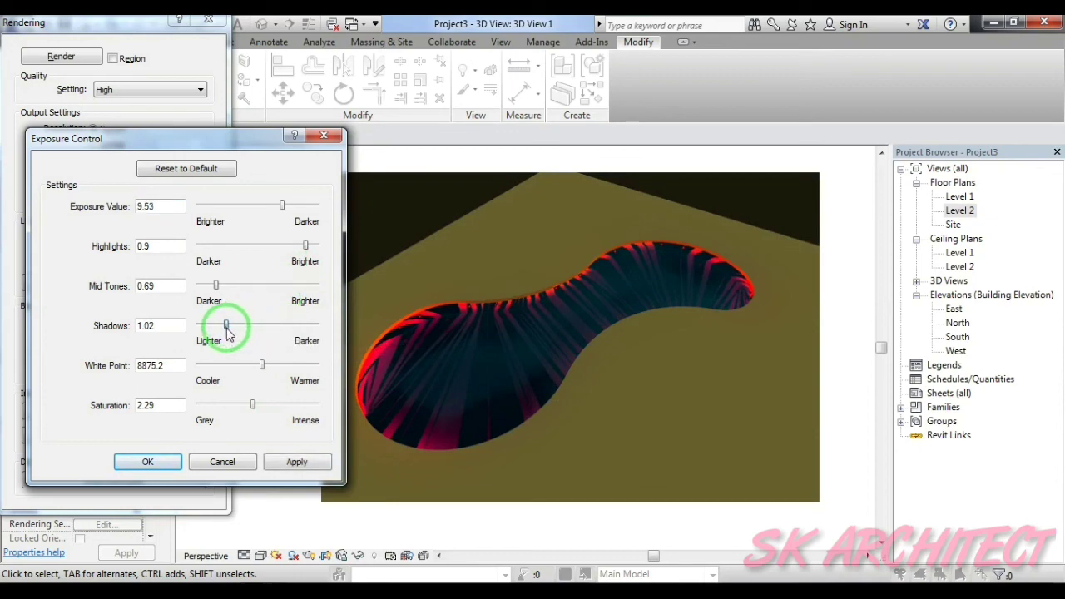
{"action": "left_click", "coordinate": [291, 464]}
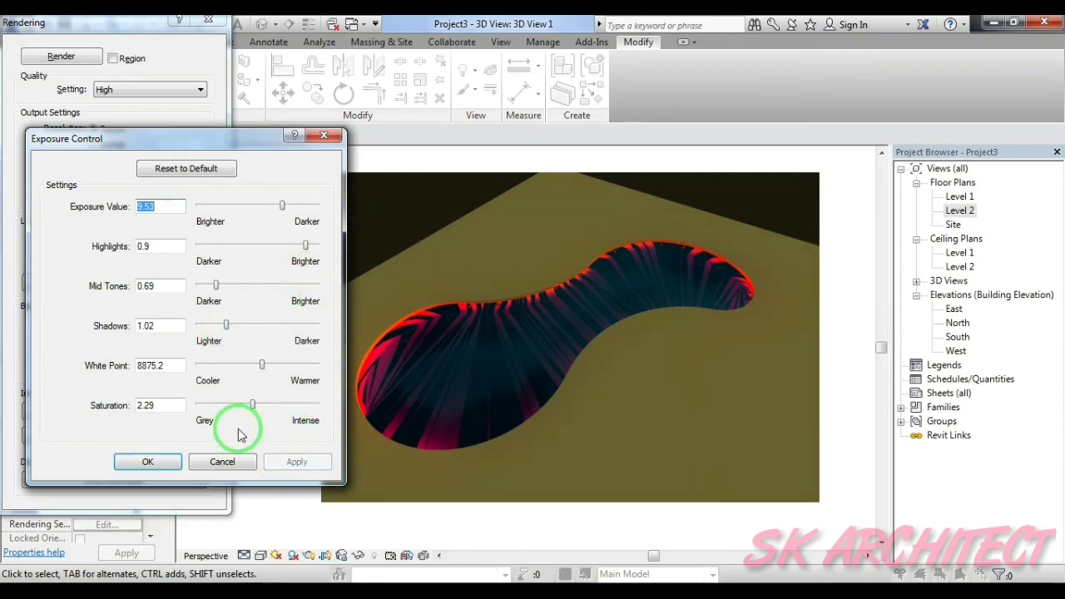
{"action": "left_click", "coordinate": [148, 462]}
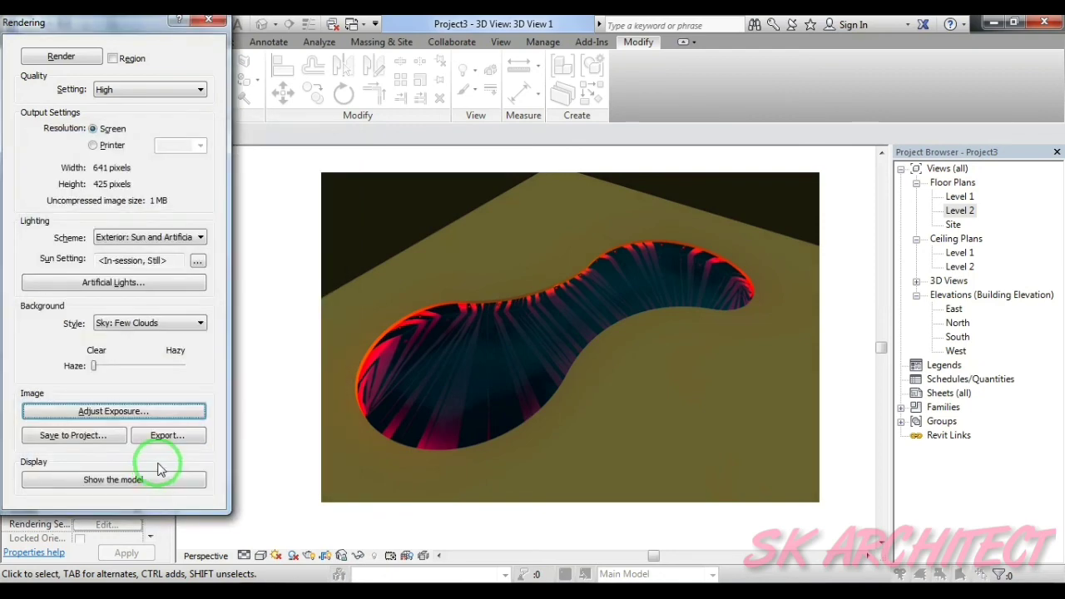